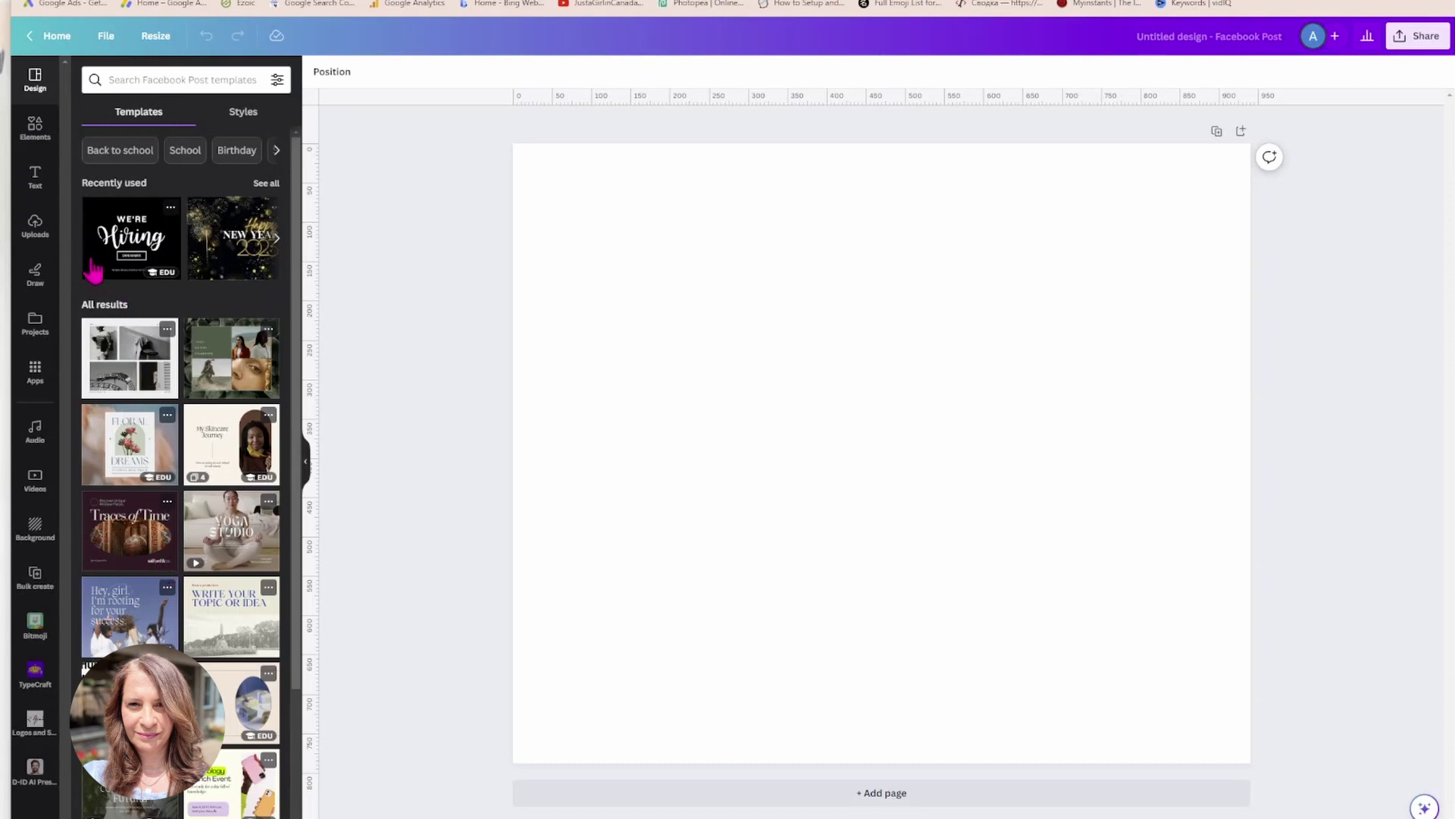
Search Elements for 'football player' and add the gold-jersey player photo to the page.
{"action": "left_click", "coordinate": [35, 226]}
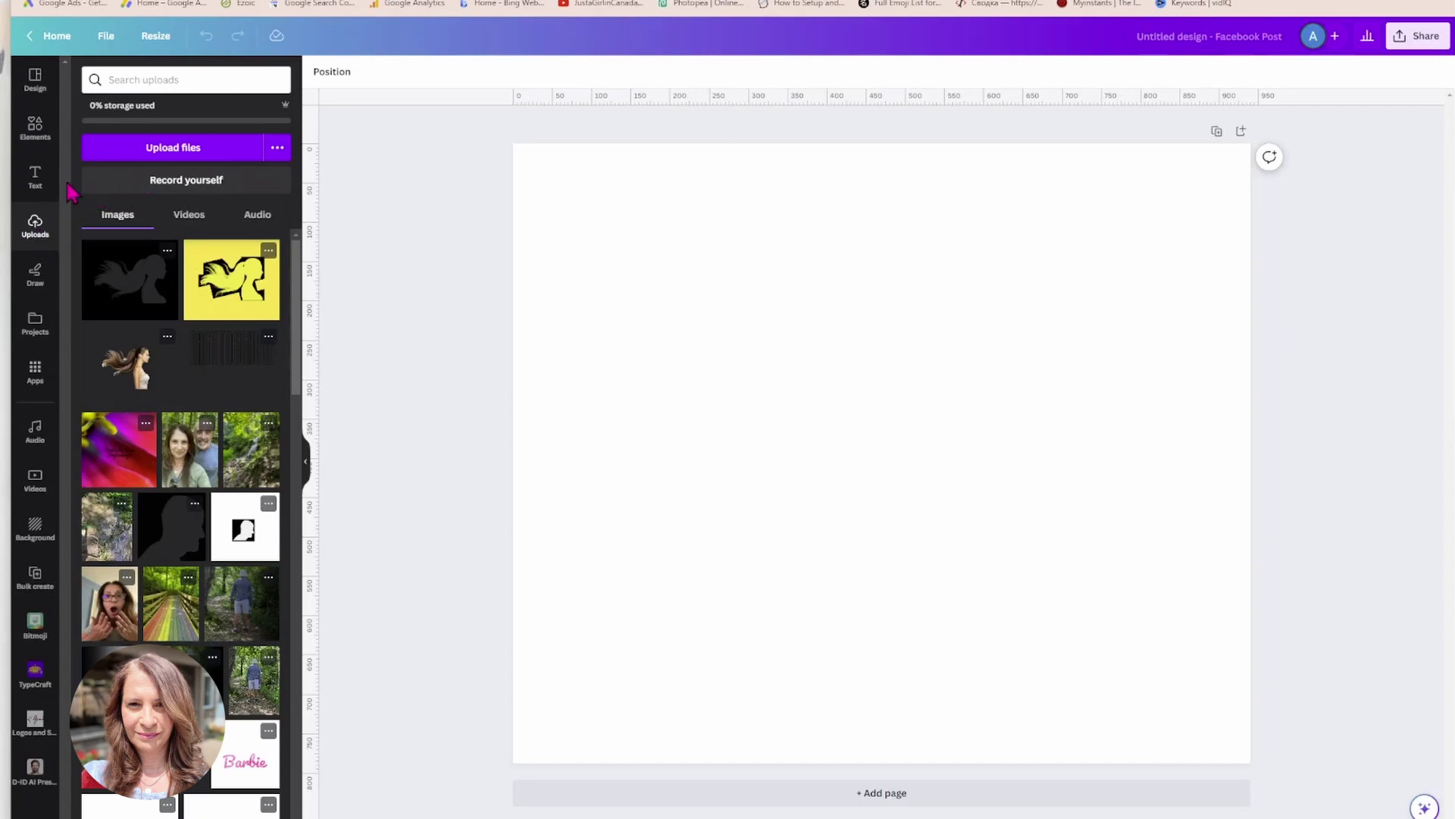
{"action": "left_click", "coordinate": [38, 143]}
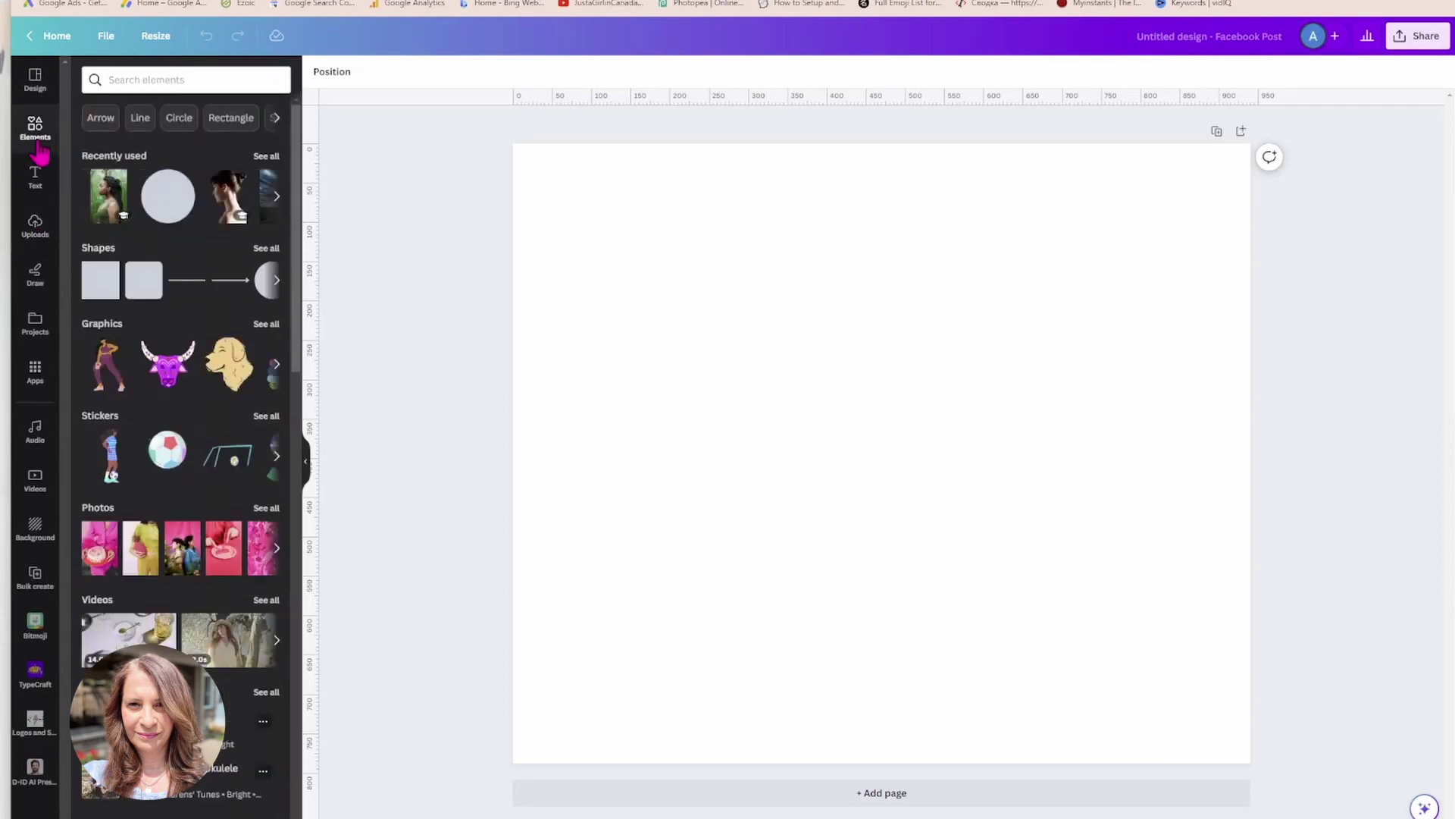
{"action": "left_click", "coordinate": [203, 85]}
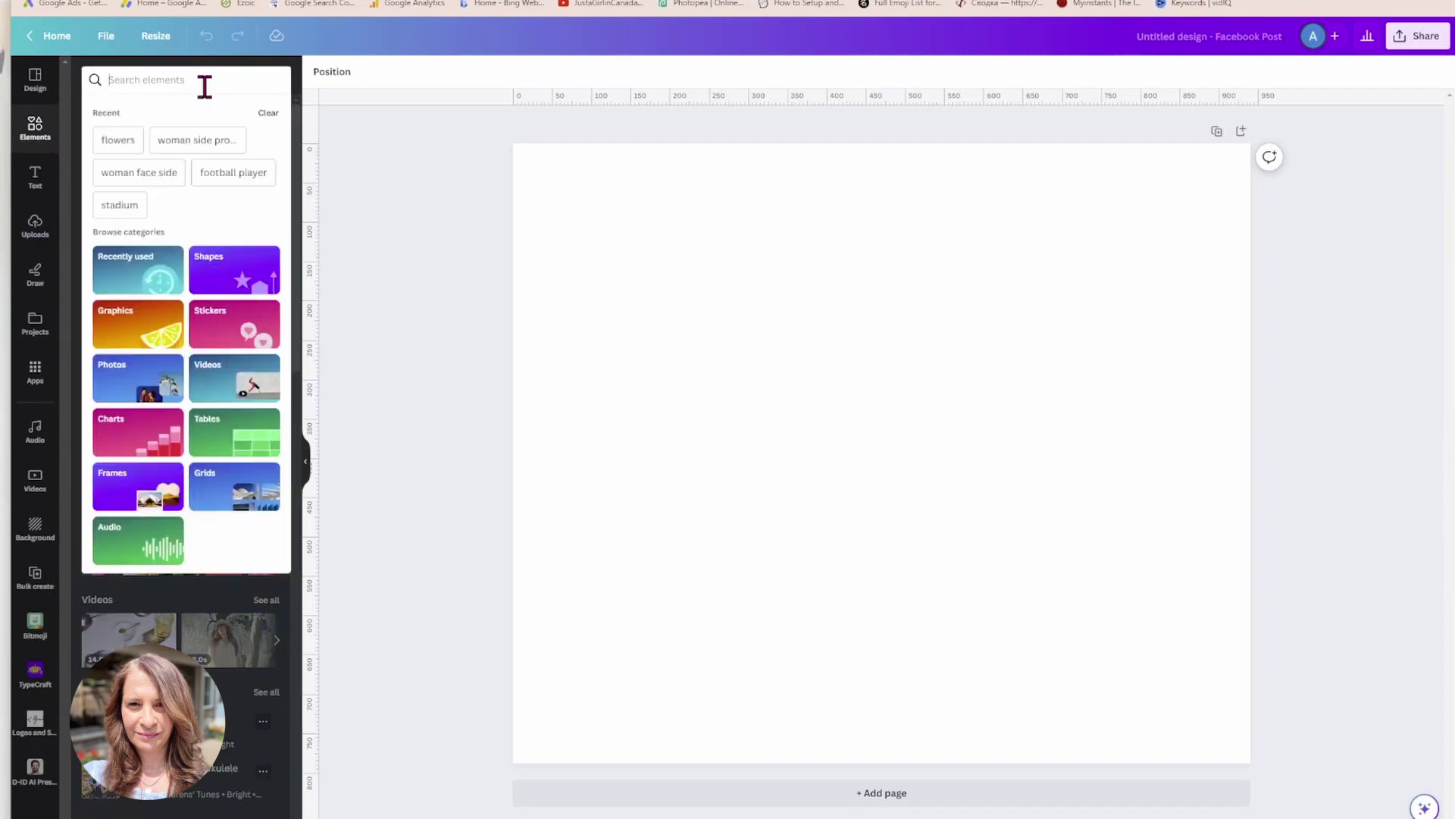
{"action": "type", "text": "footba"}
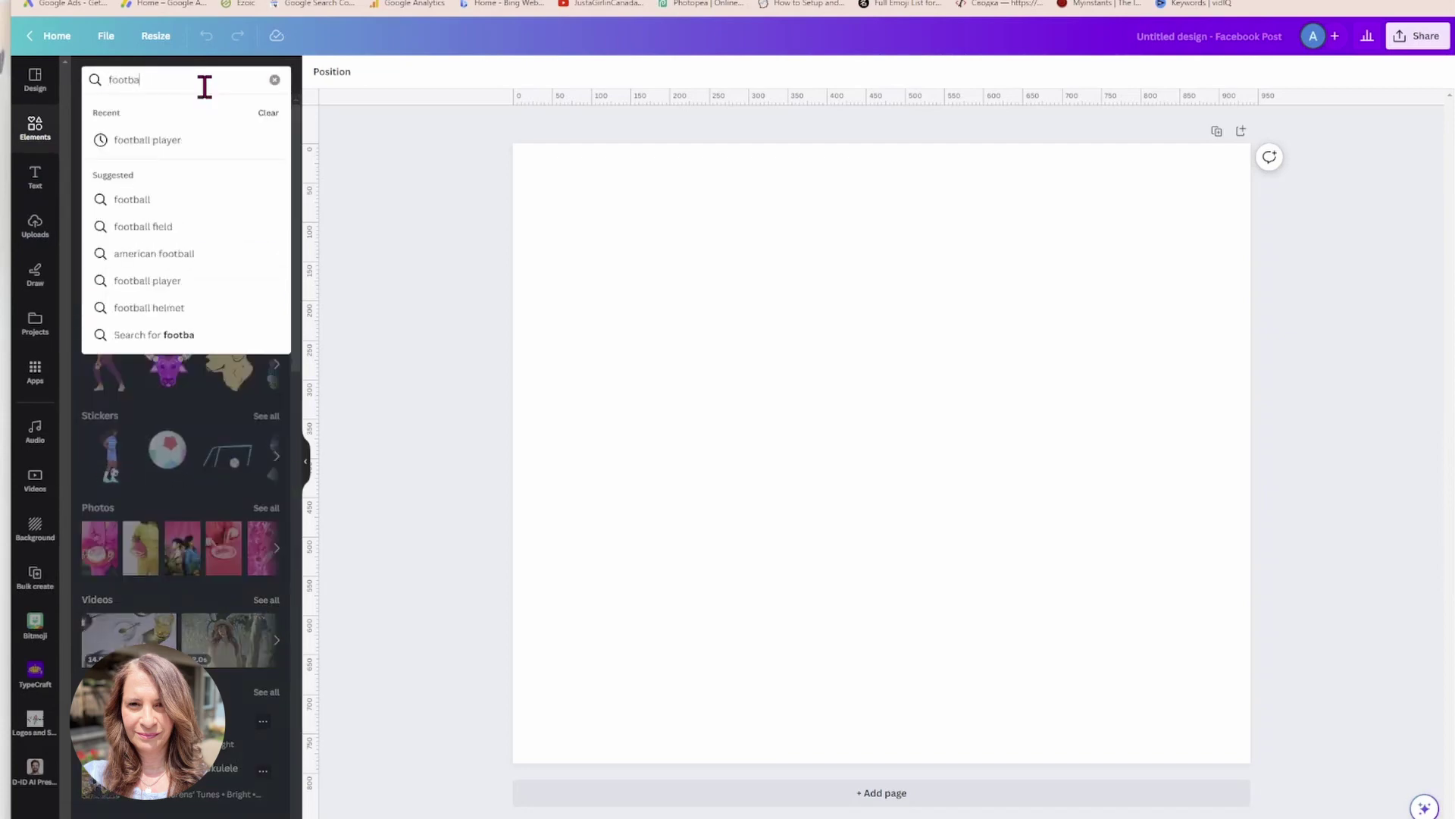
{"action": "type", "text": "ll player"}
{"action": "key", "text": "Return"}
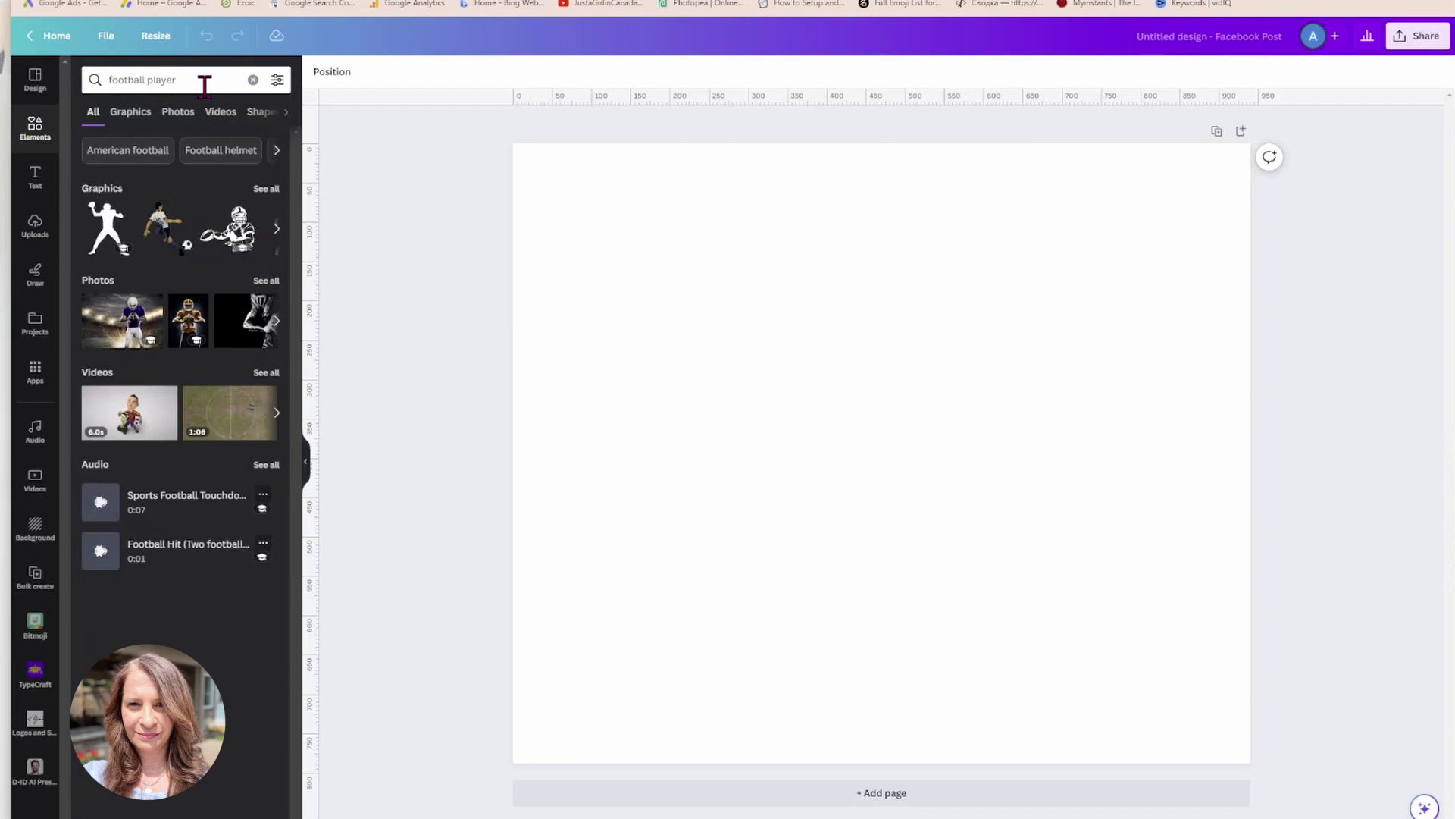
{"action": "left_click", "coordinate": [271, 282]}
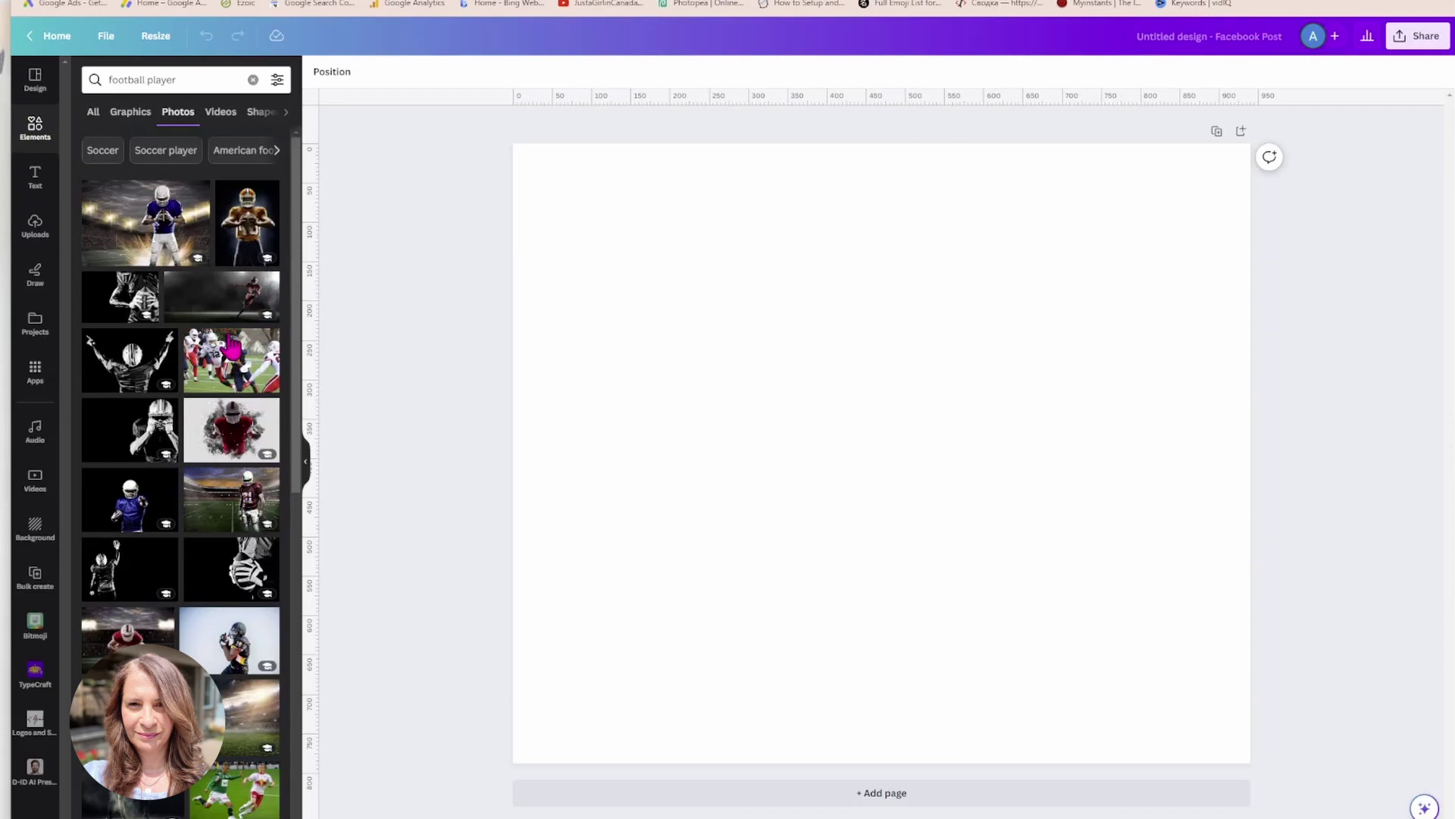
{"action": "left_click", "coordinate": [230, 244]}
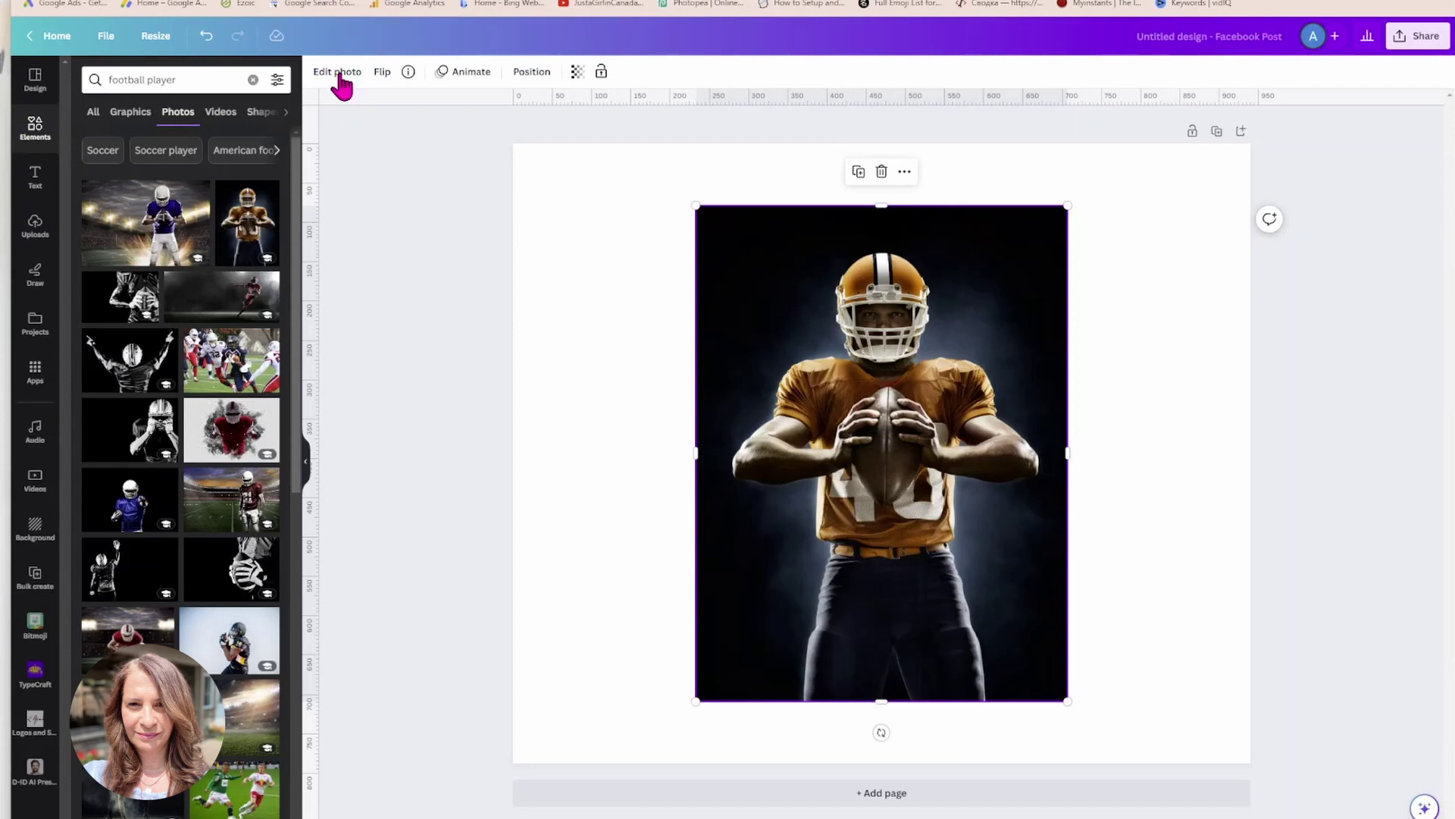
Remove the player photo's background with BG Remover.
{"action": "left_click", "coordinate": [339, 76]}
{"action": "left_click", "coordinate": [108, 176]}
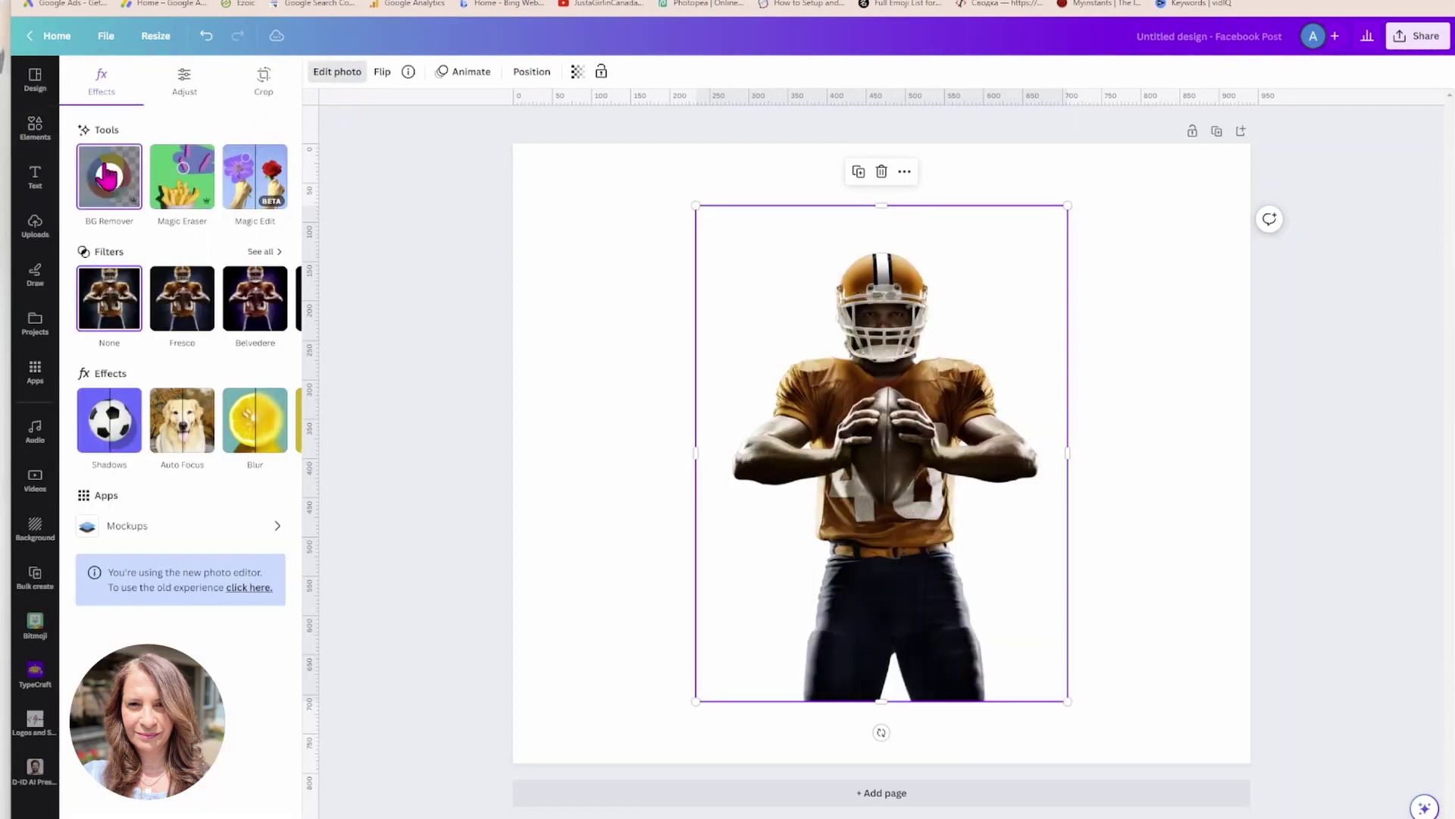
{"action": "left_click", "coordinate": [612, 244]}
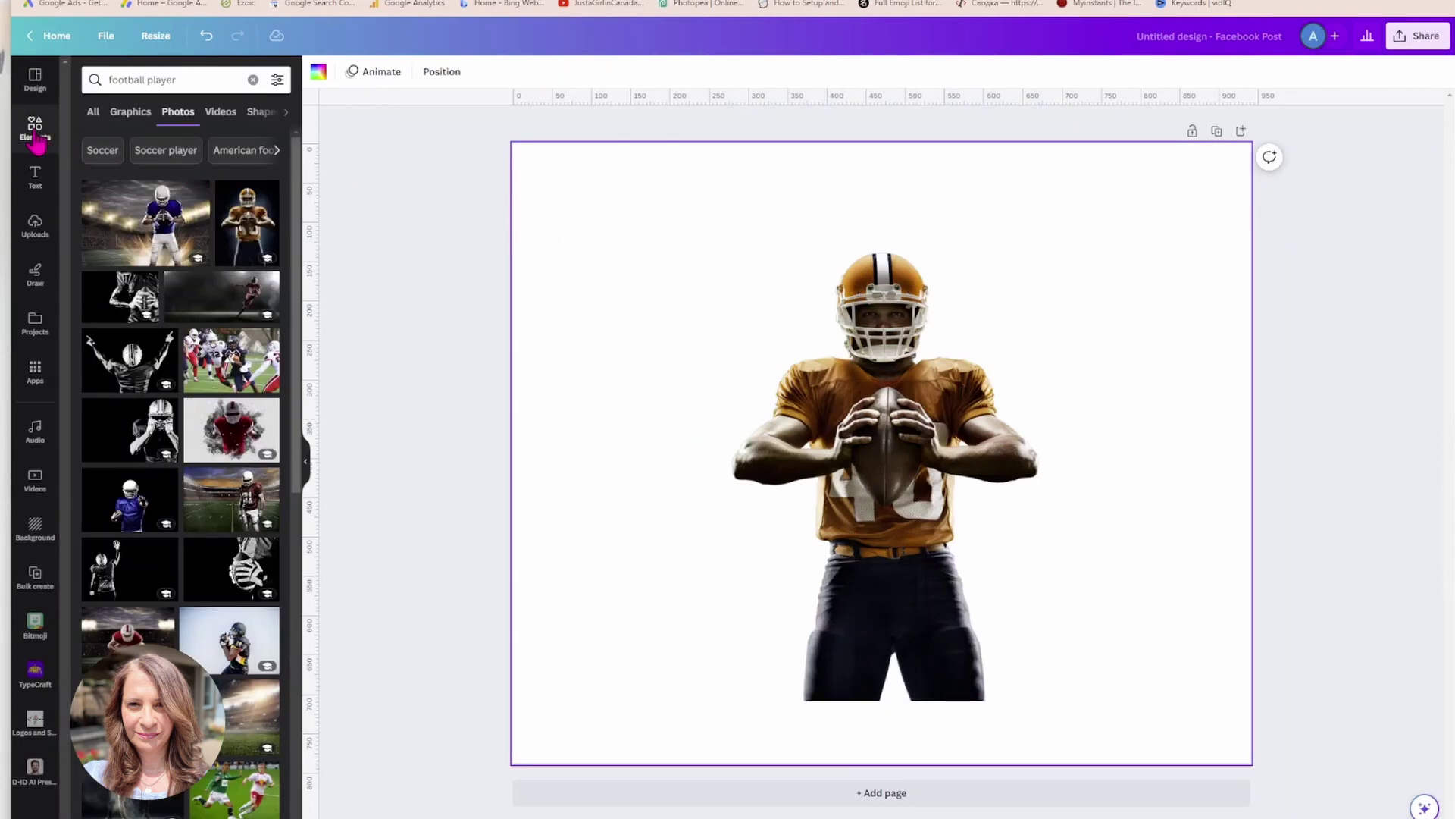
Search Elements for 'football stadium' and add the purple night stadium photo.
{"action": "left_click", "coordinate": [190, 80]}
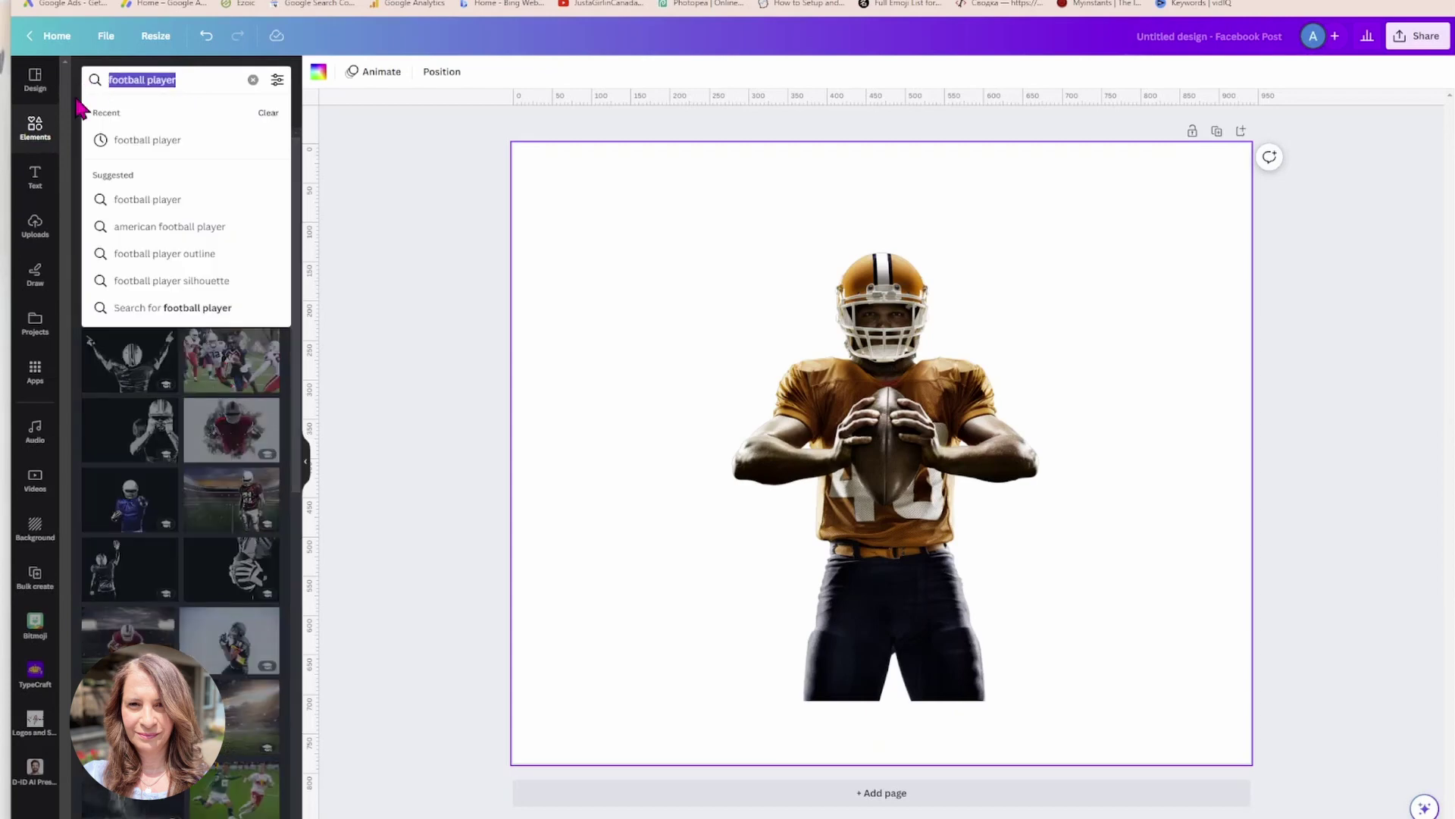
{"action": "type", "text": "footba"}
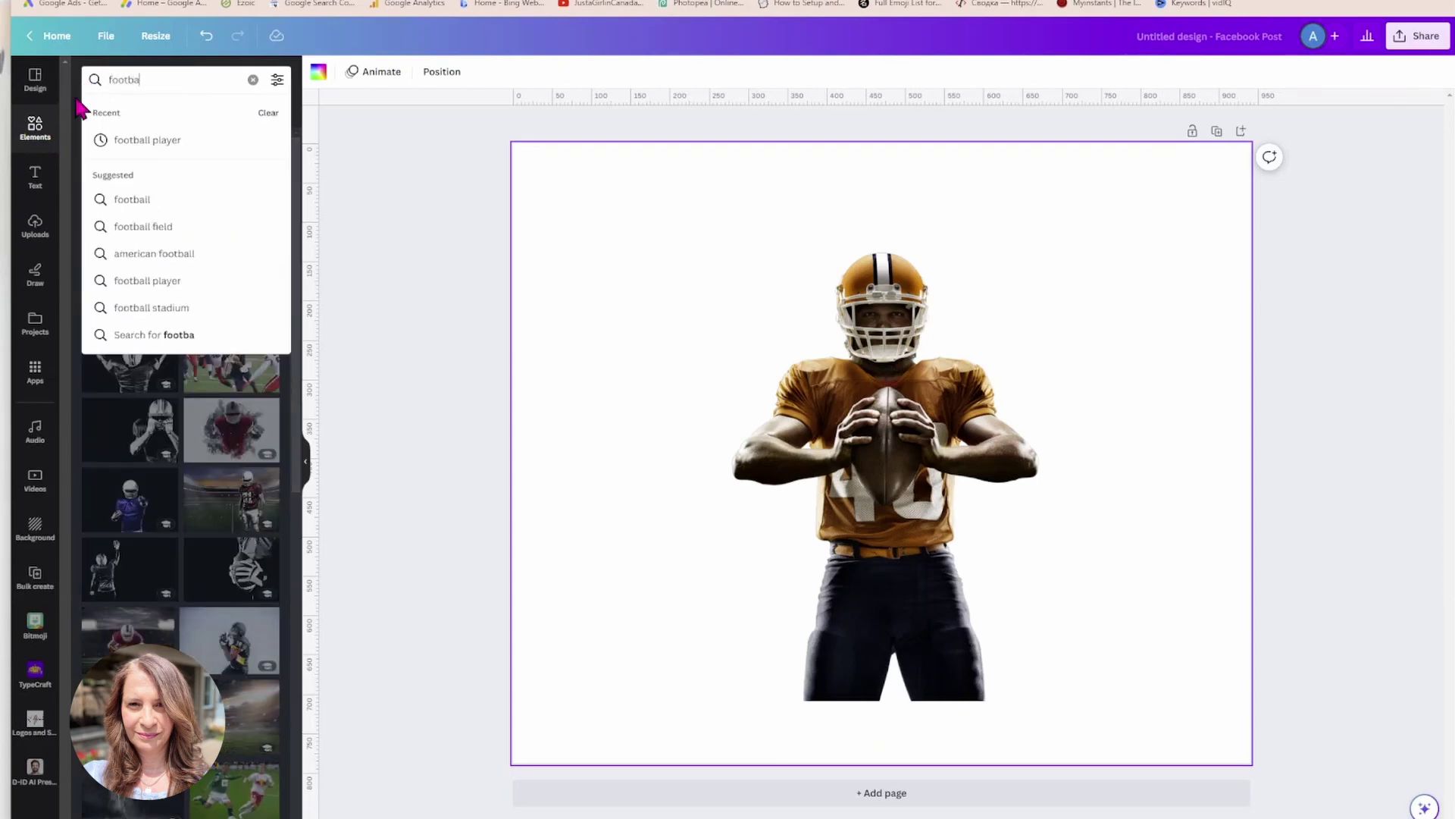
{"action": "type", "text": "ll"}
{"action": "key", "text": "Return"}
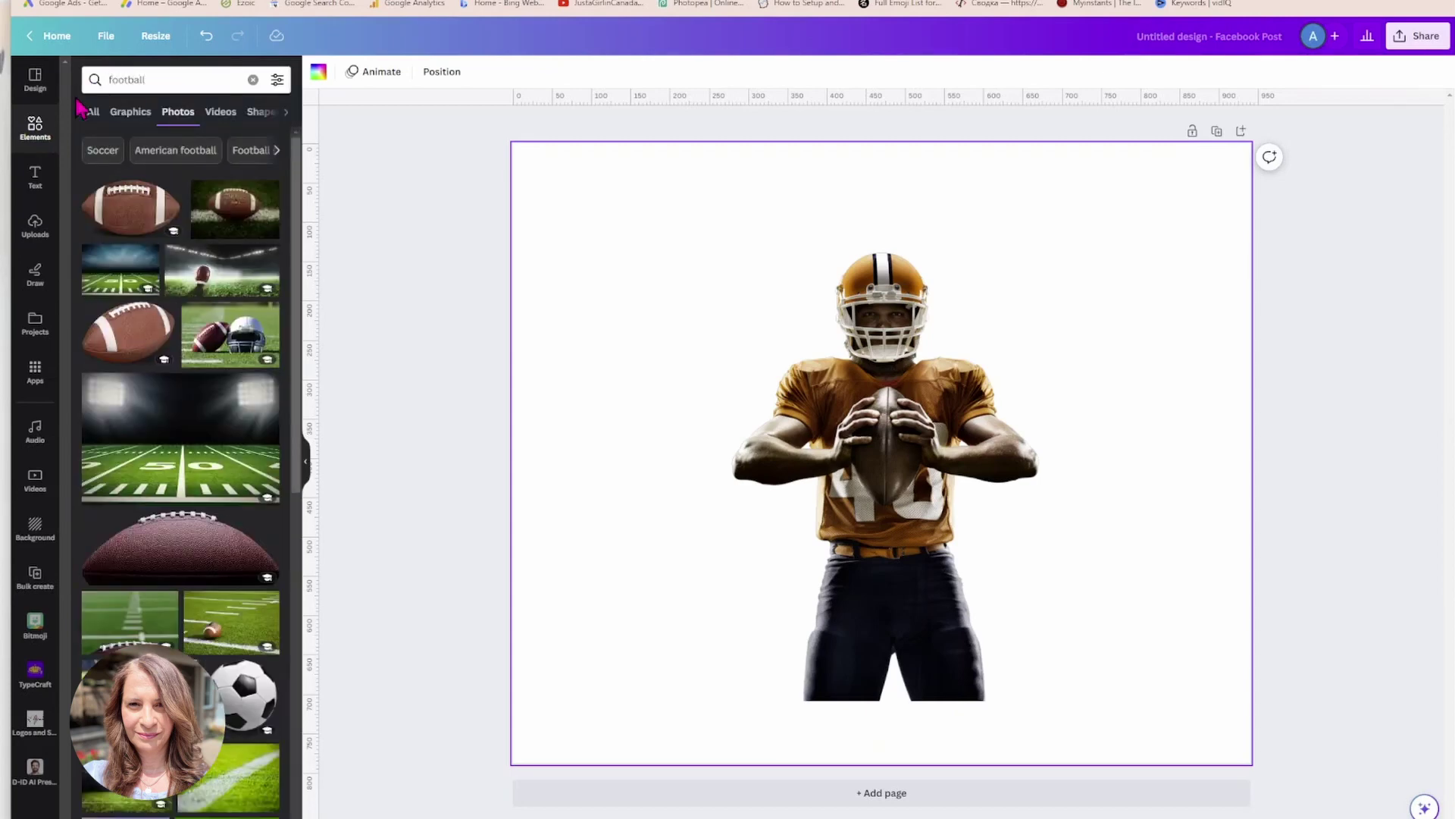
{"action": "left_click", "coordinate": [180, 72]}
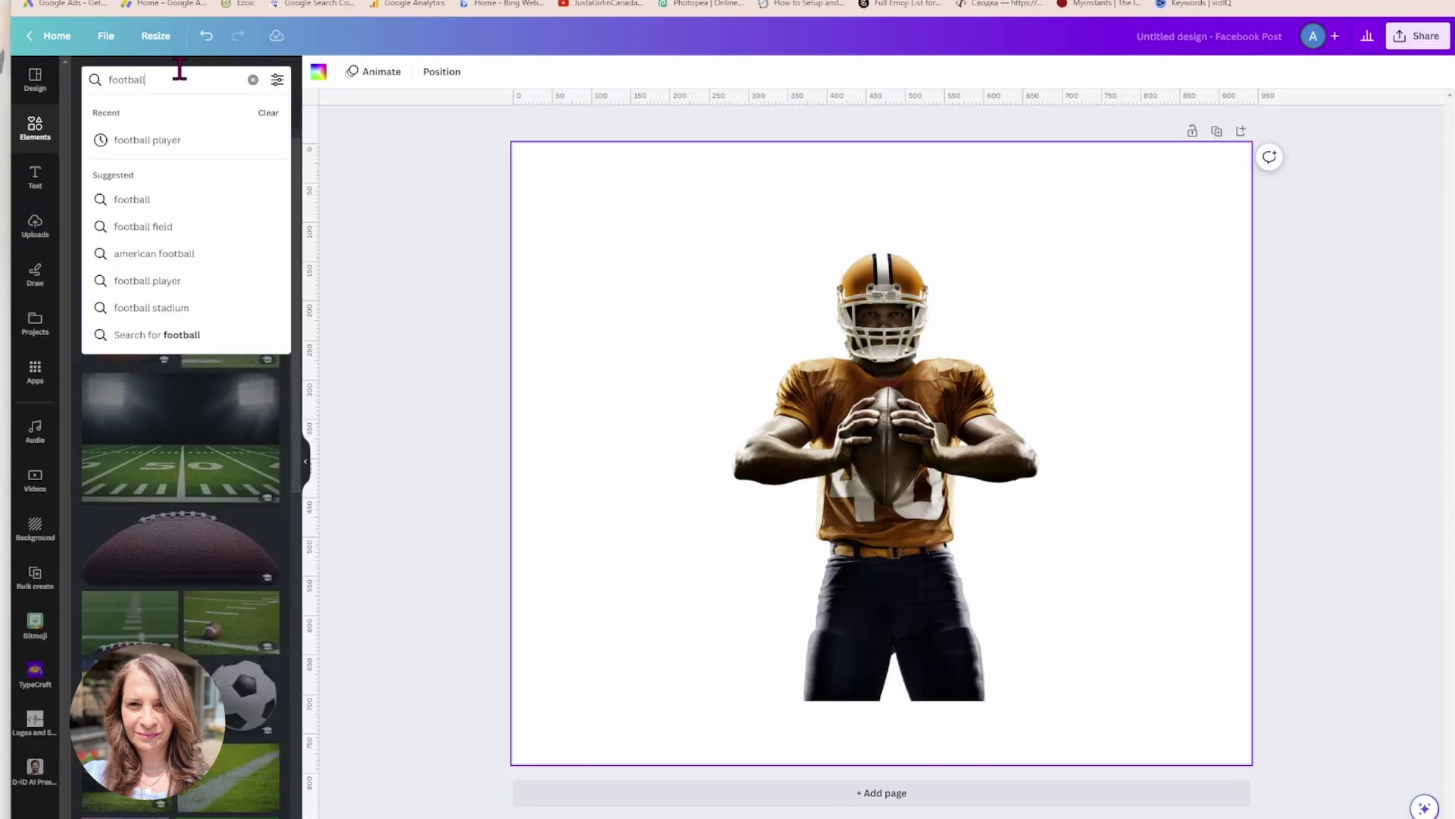
{"action": "type", "text": "stad"}
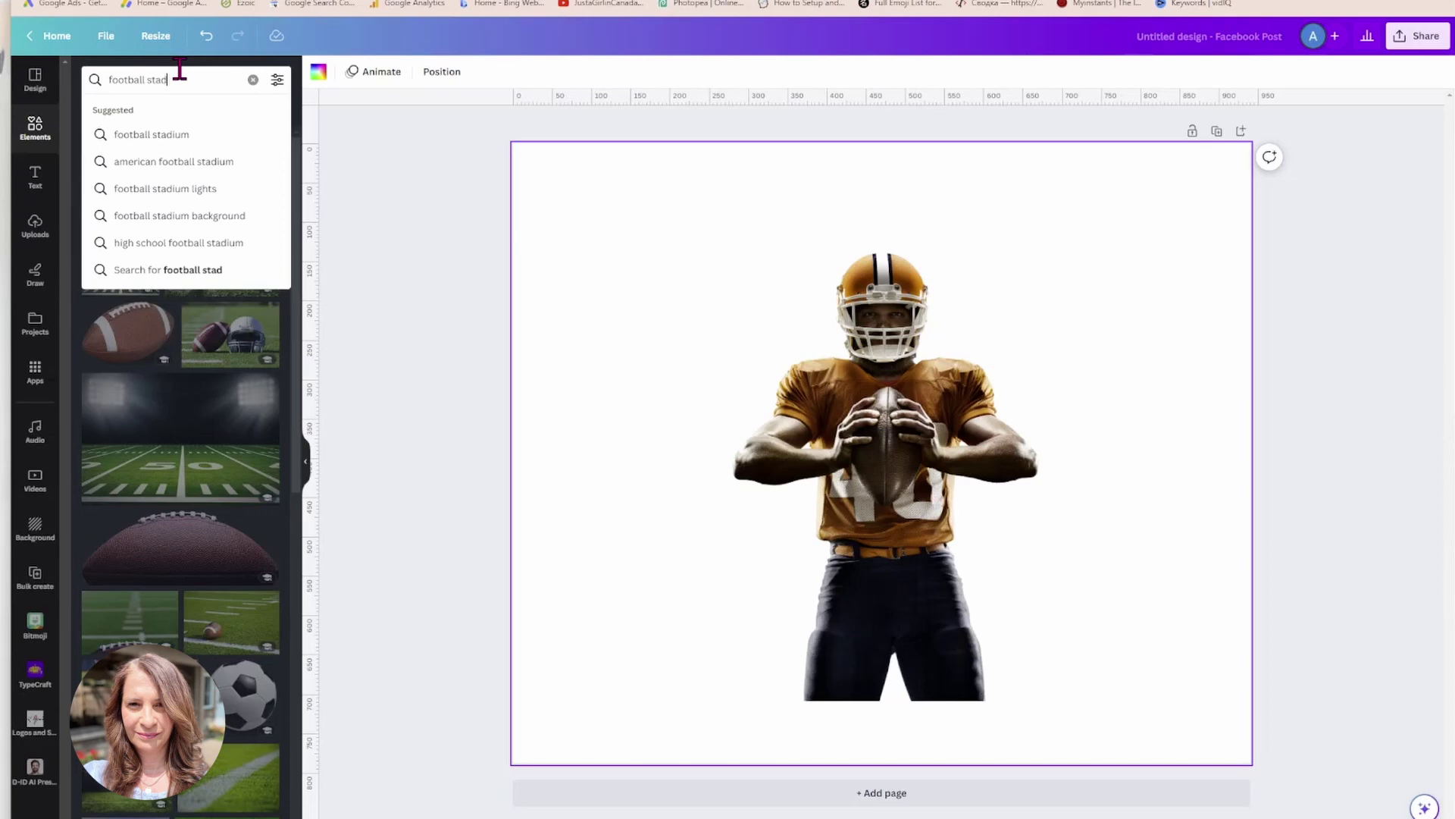
{"action": "type", "text": "ium"}
{"action": "key", "text": "Return"}
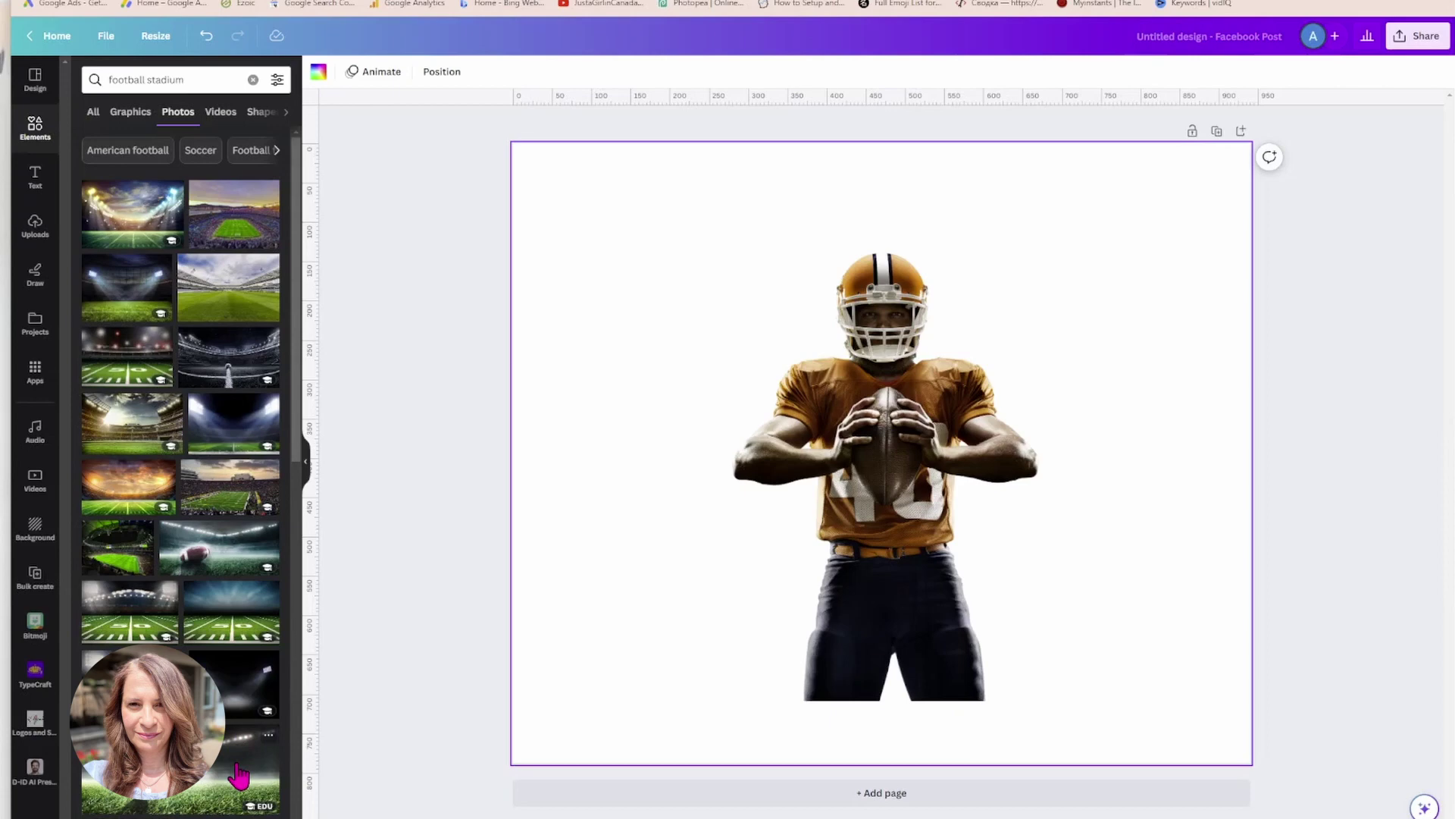
{"action": "scroll", "coordinate": [239, 773], "scroll_direction": "down", "scroll_amount": 5}
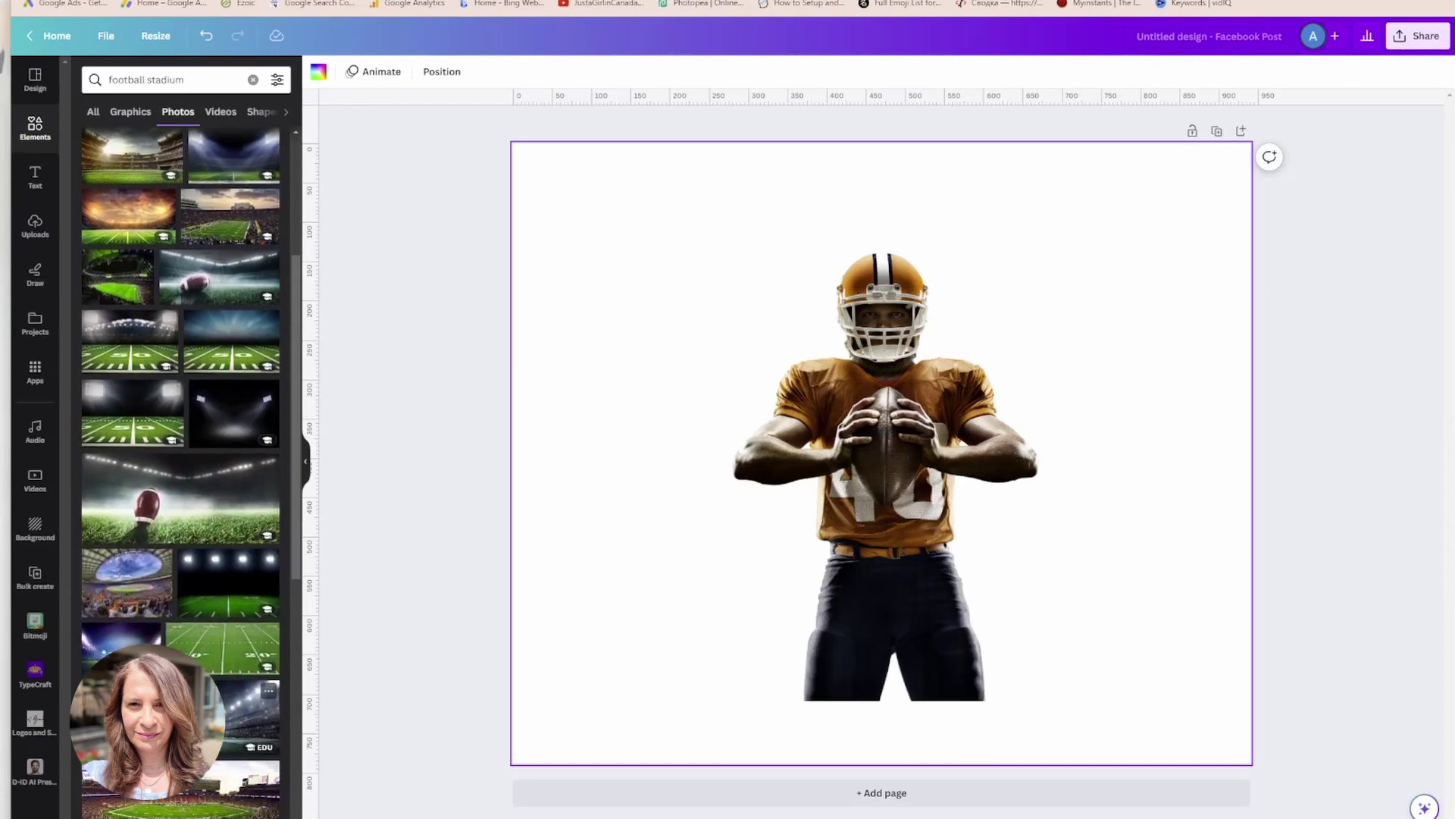
{"action": "left_click", "coordinate": [106, 649]}
Set the stadium photo as the page background and move the cut-out player lower.
{"action": "right_click", "coordinate": [755, 390]}
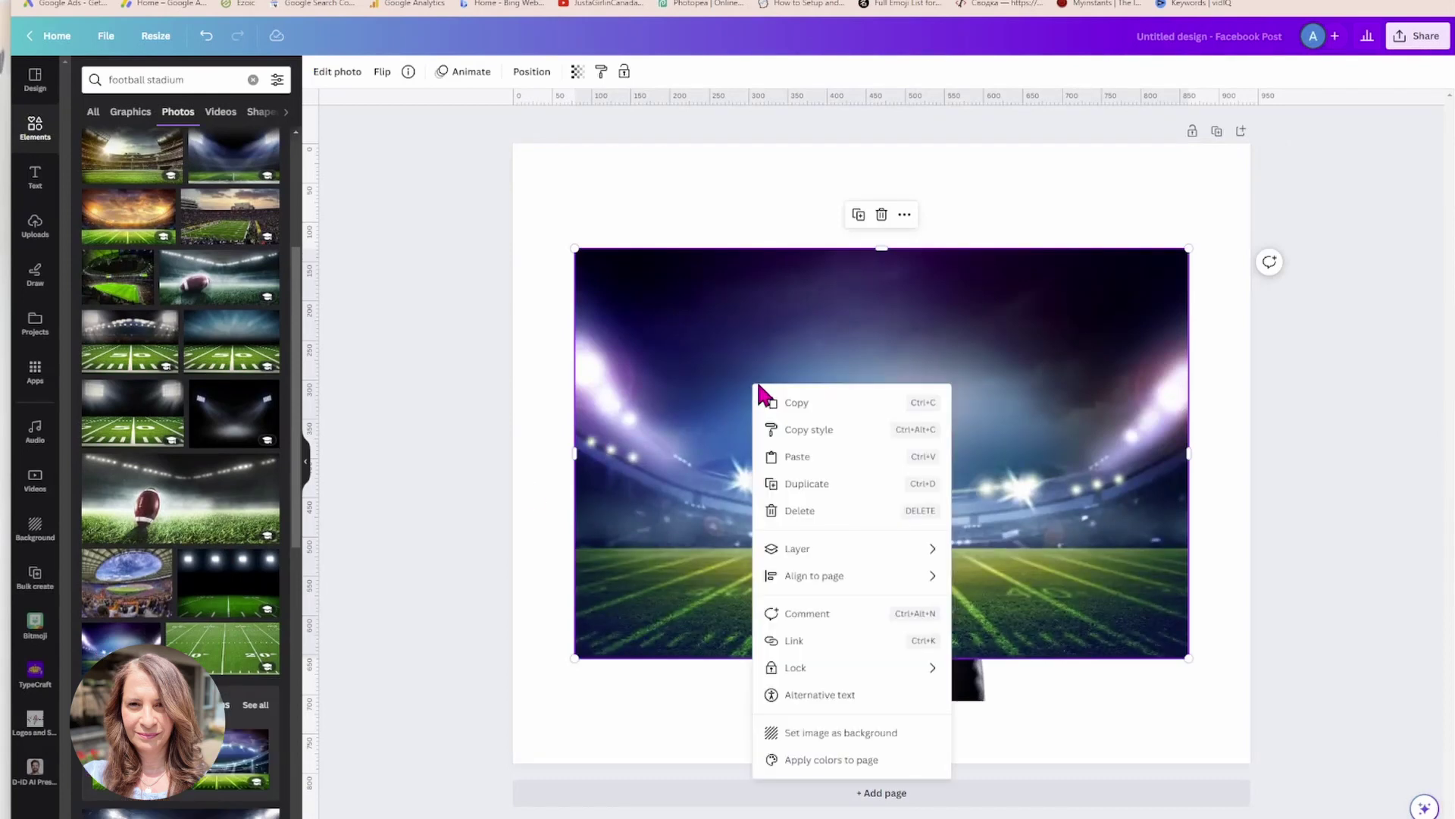
{"action": "left_click", "coordinate": [842, 735]}
{"action": "left_click_drag", "start_coordinate": [898, 510], "coordinate": [899, 570]}
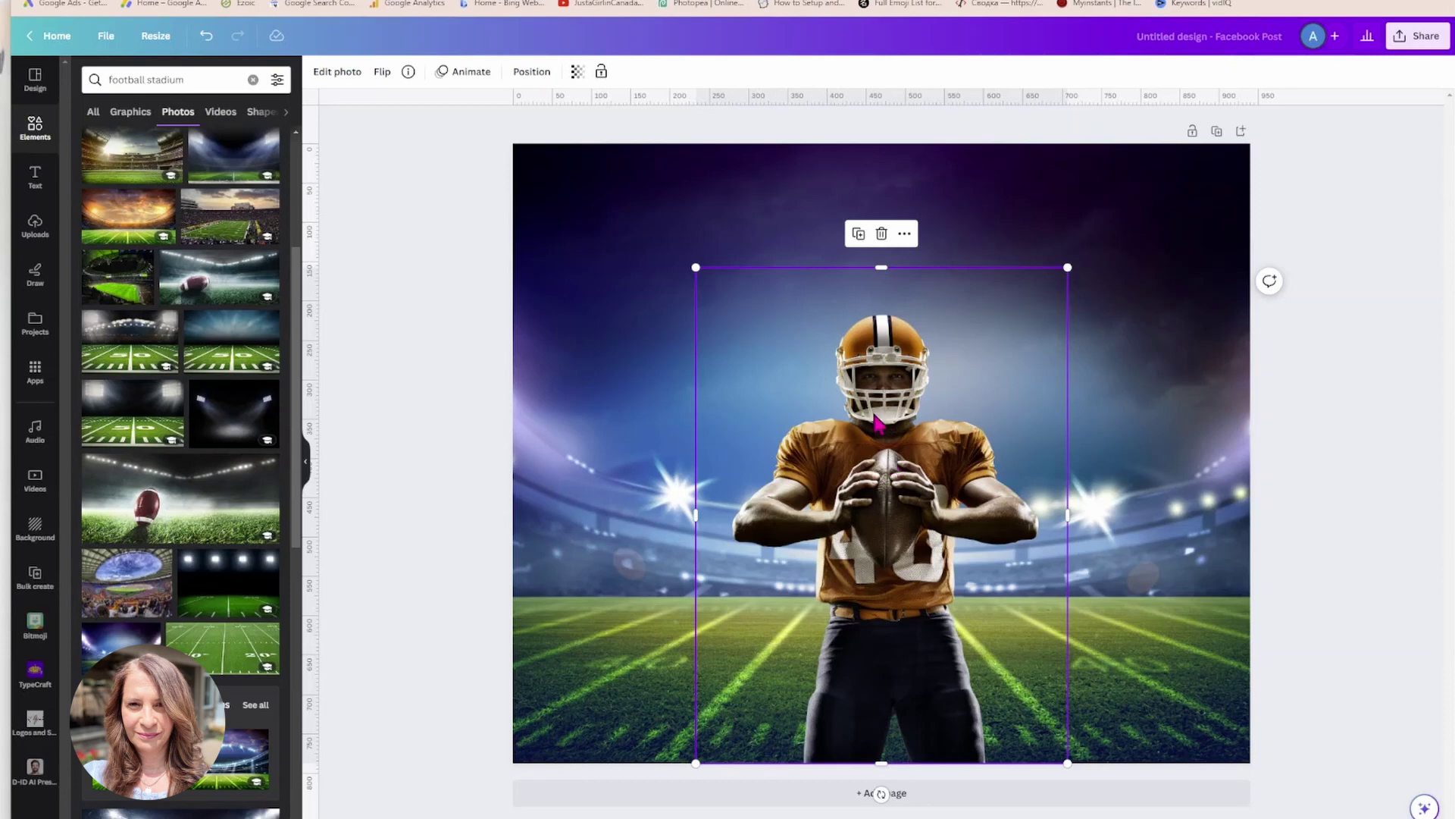
Apply a custom Duotone effect to the player photo.
{"action": "left_click", "coordinate": [333, 76]}
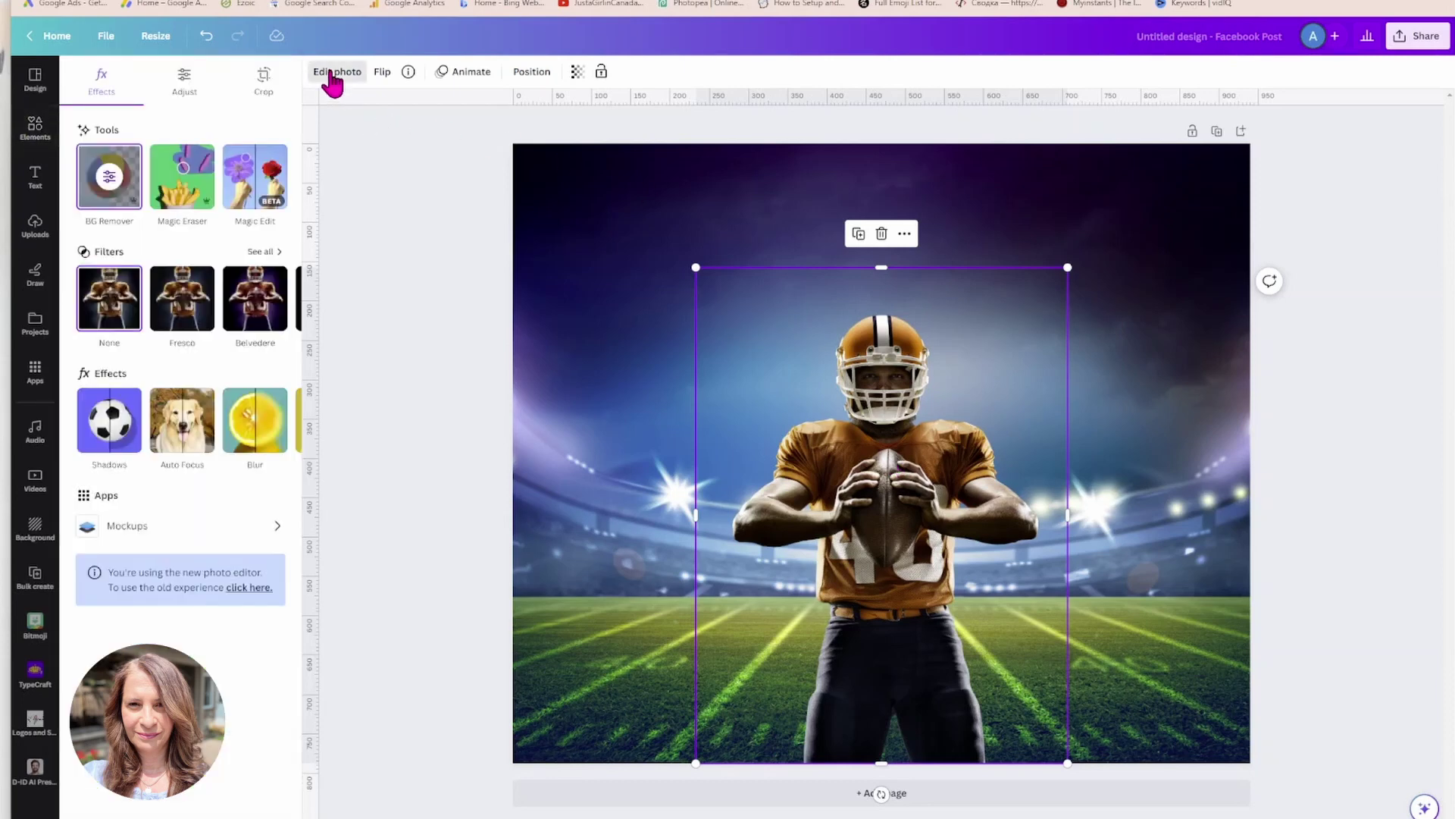
{"action": "left_click", "coordinate": [282, 424]}
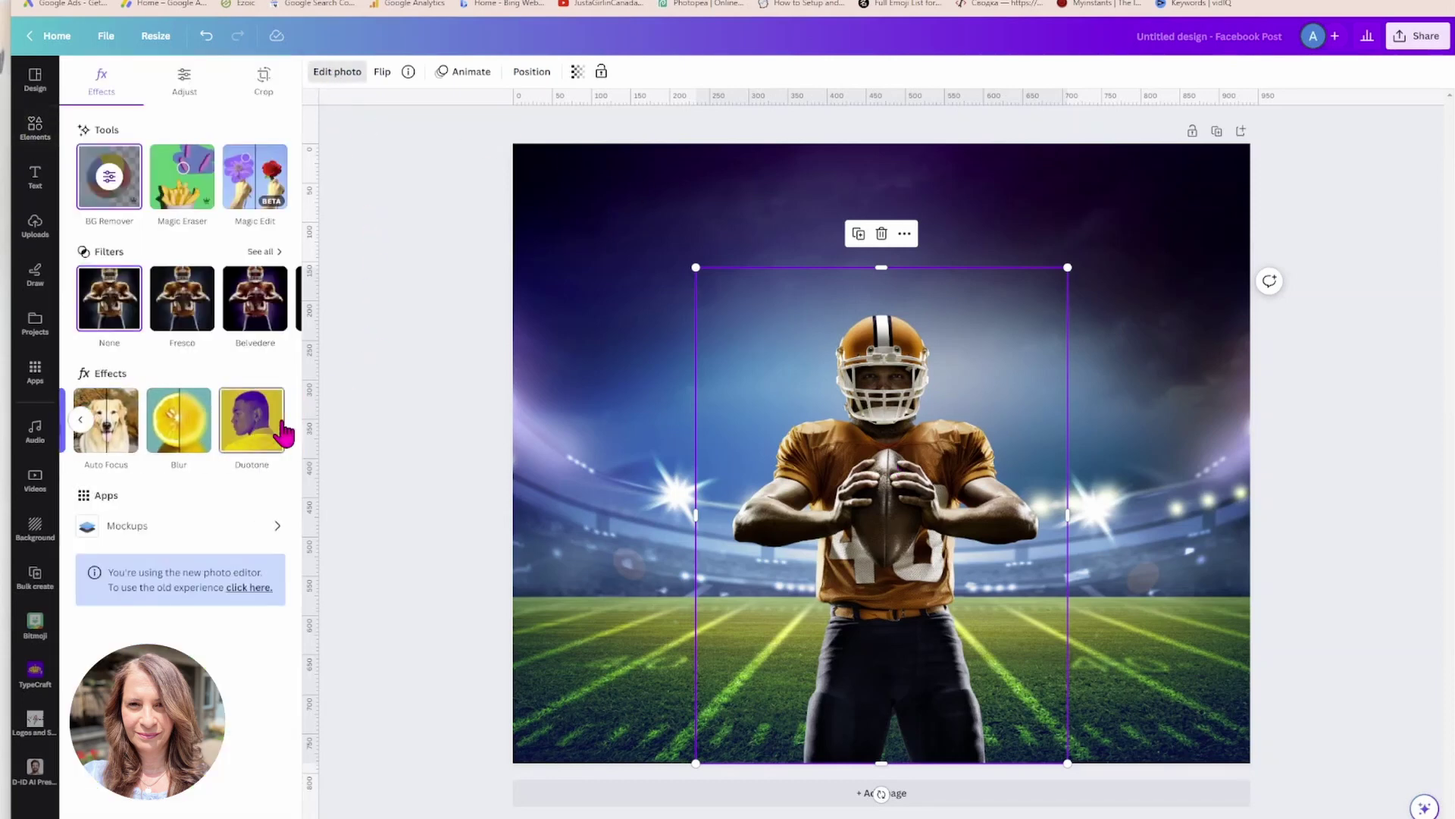
{"action": "left_click", "coordinate": [261, 425]}
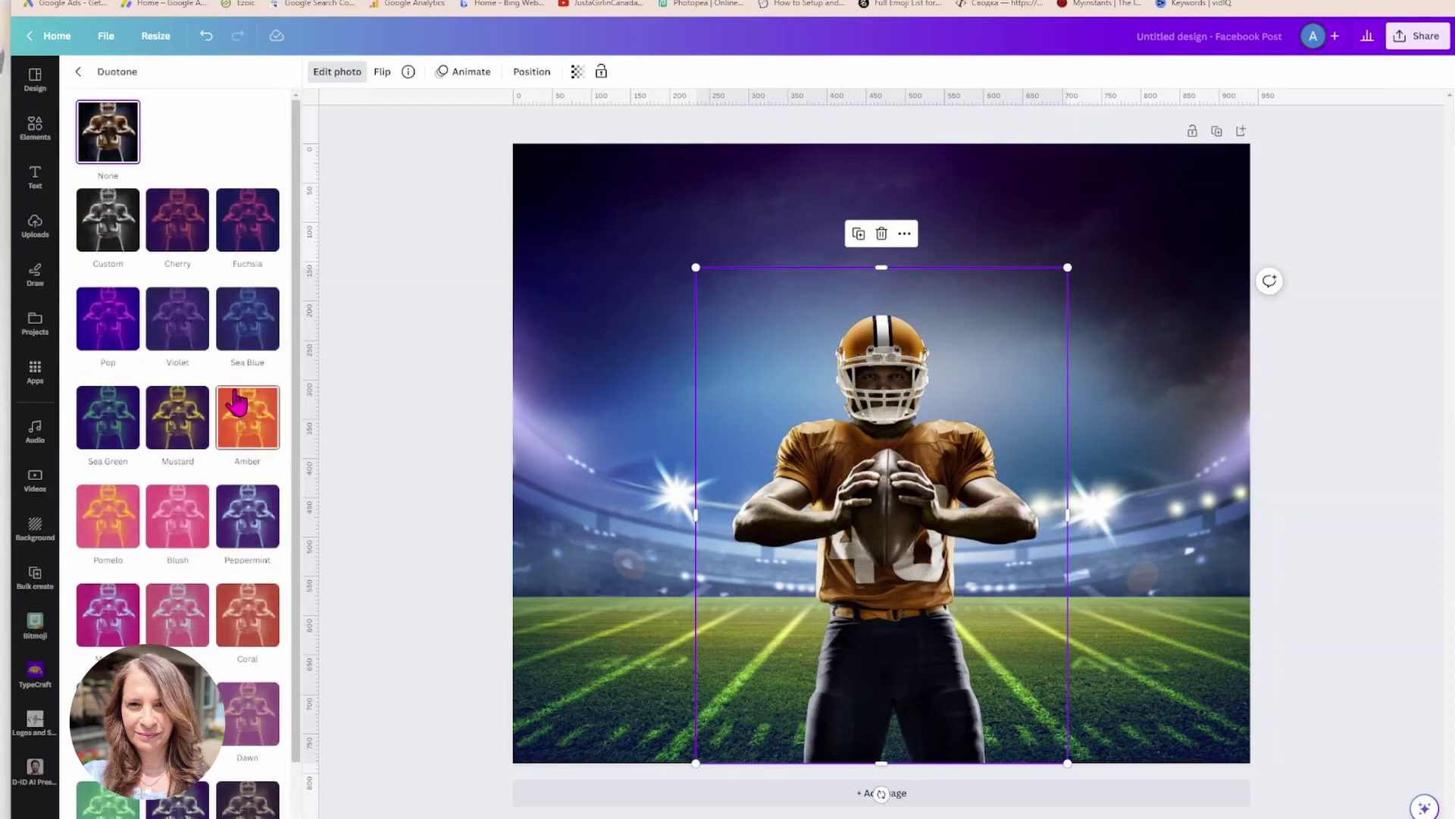
{"action": "left_click", "coordinate": [109, 243]}
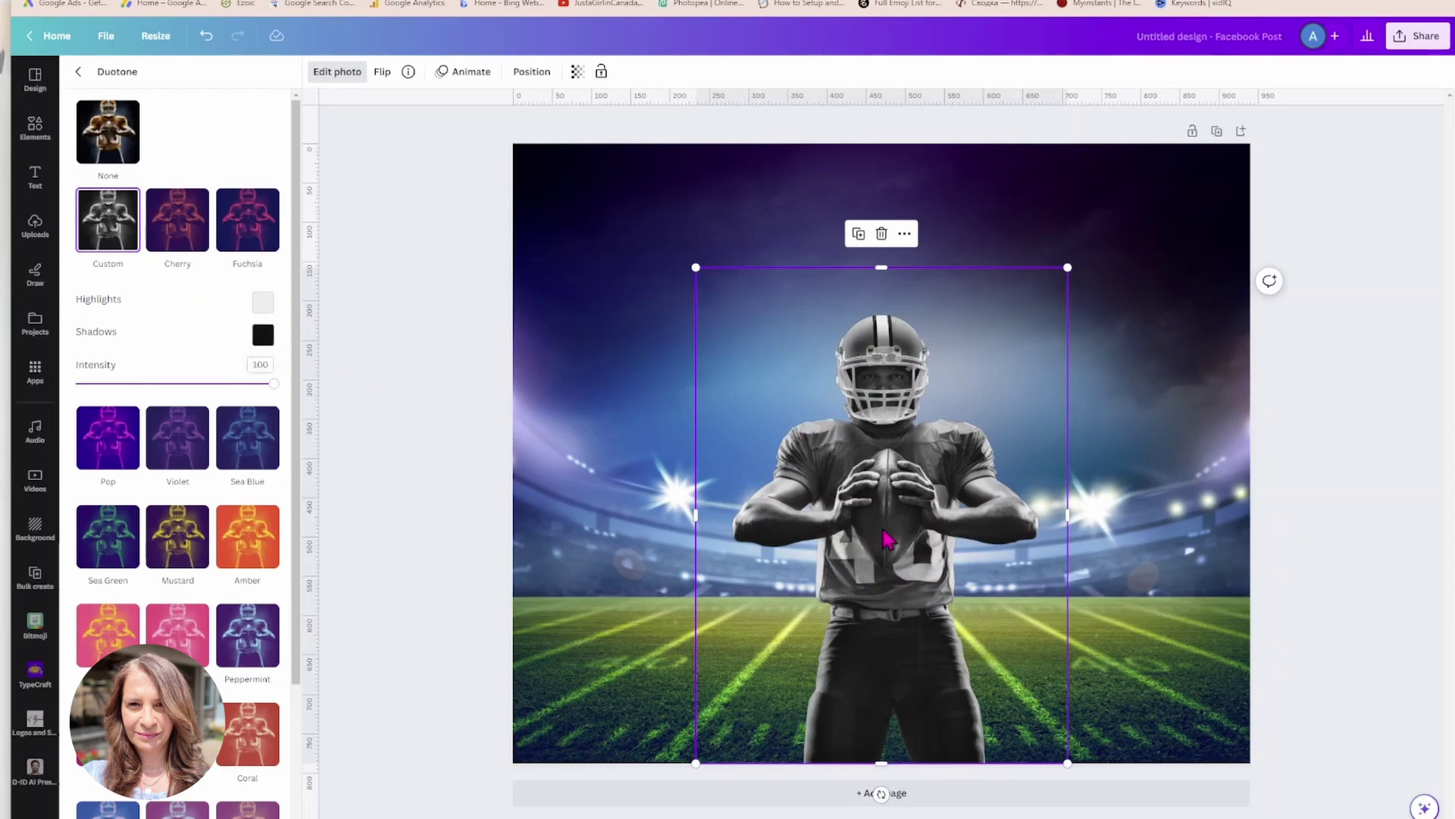
Set both duotone Highlights and Shadows to white #FFFFFF to whiten the player.
{"action": "left_click", "coordinate": [263, 302]}
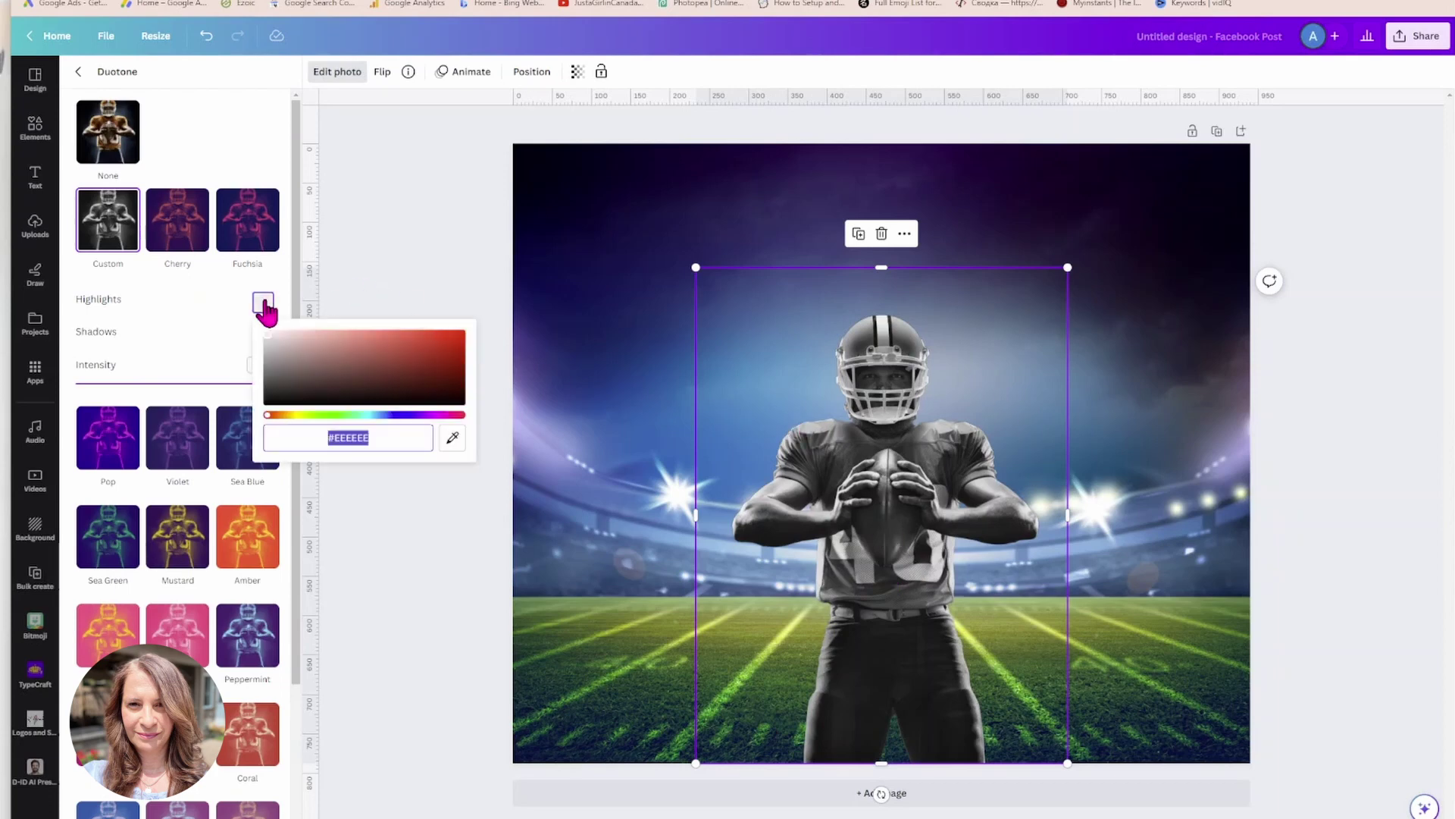
{"action": "left_click", "coordinate": [267, 337]}
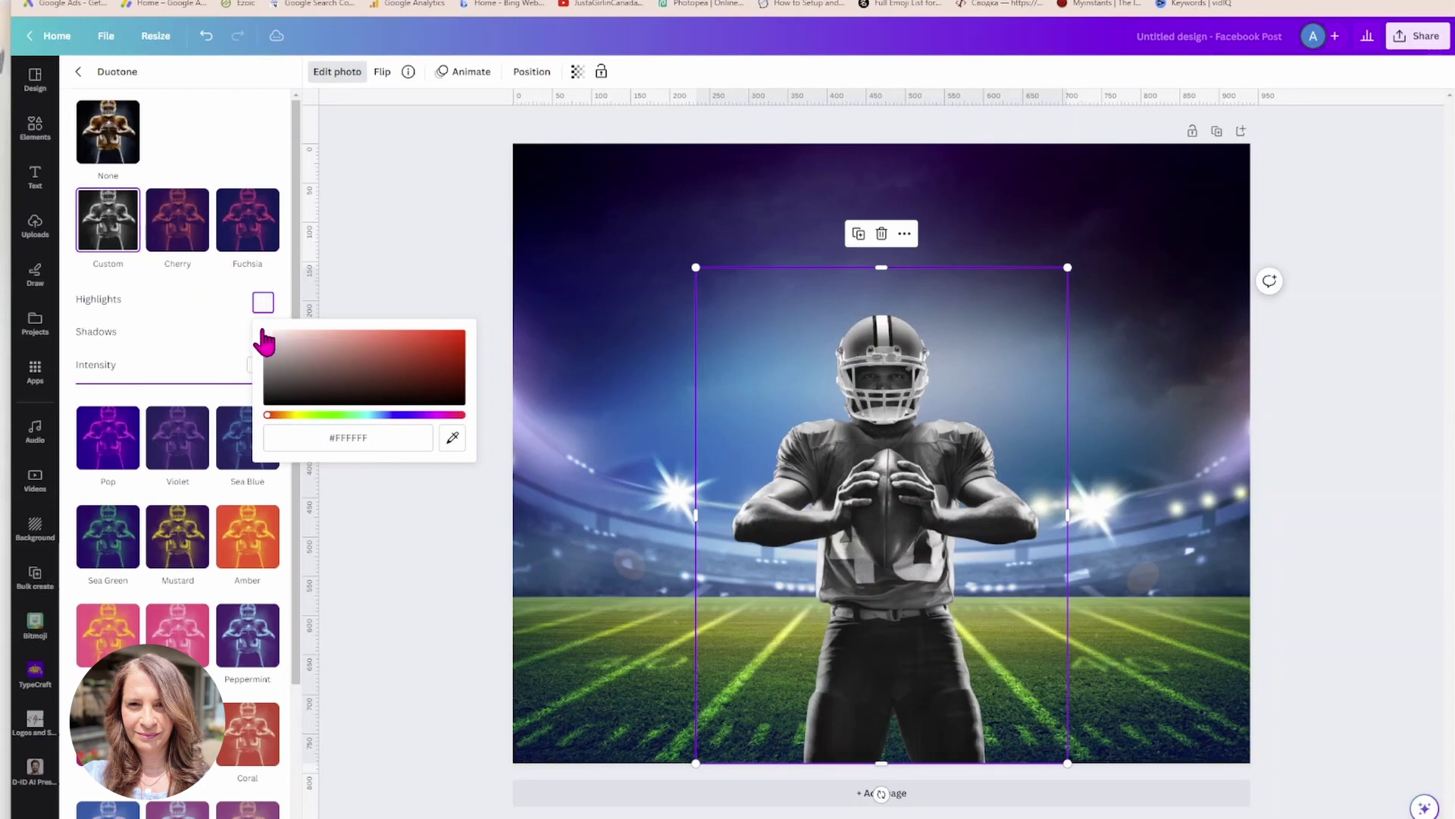
{"action": "left_click", "coordinate": [219, 336]}
{"action": "left_click", "coordinate": [263, 334]}
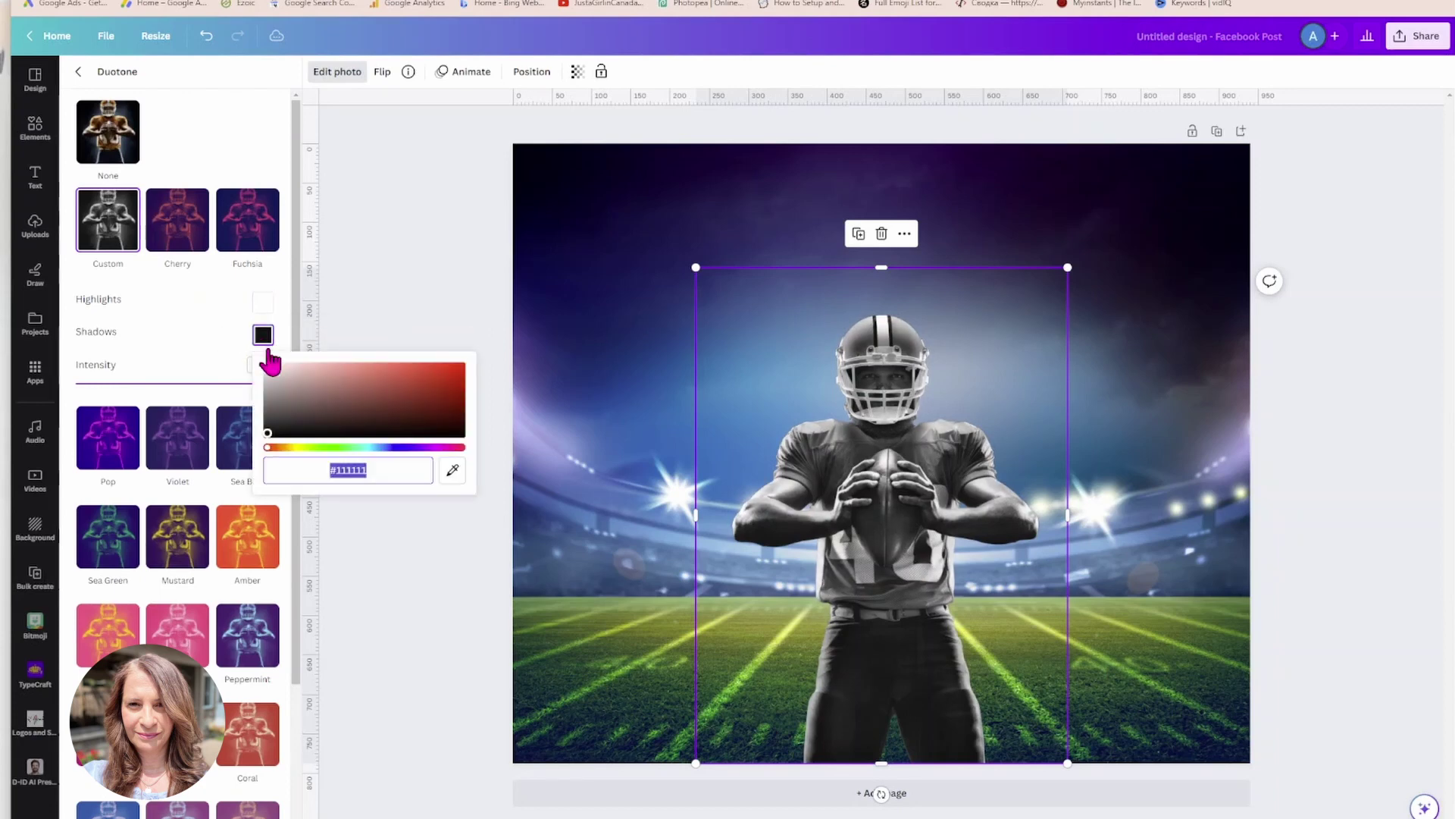
{"action": "left_click_drag", "start_coordinate": [270, 436], "coordinate": [264, 363]}
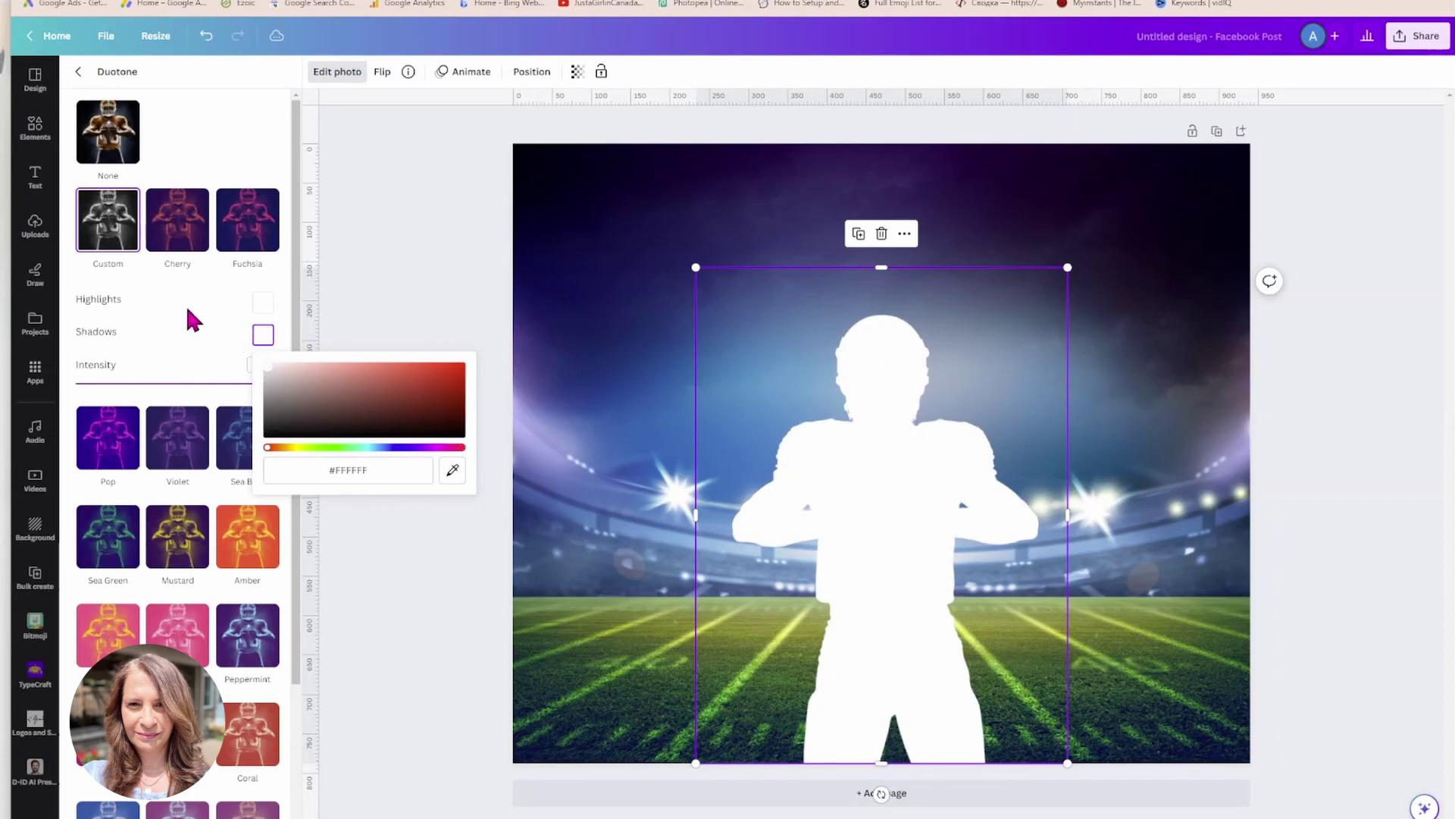
{"action": "left_click", "coordinate": [185, 305]}
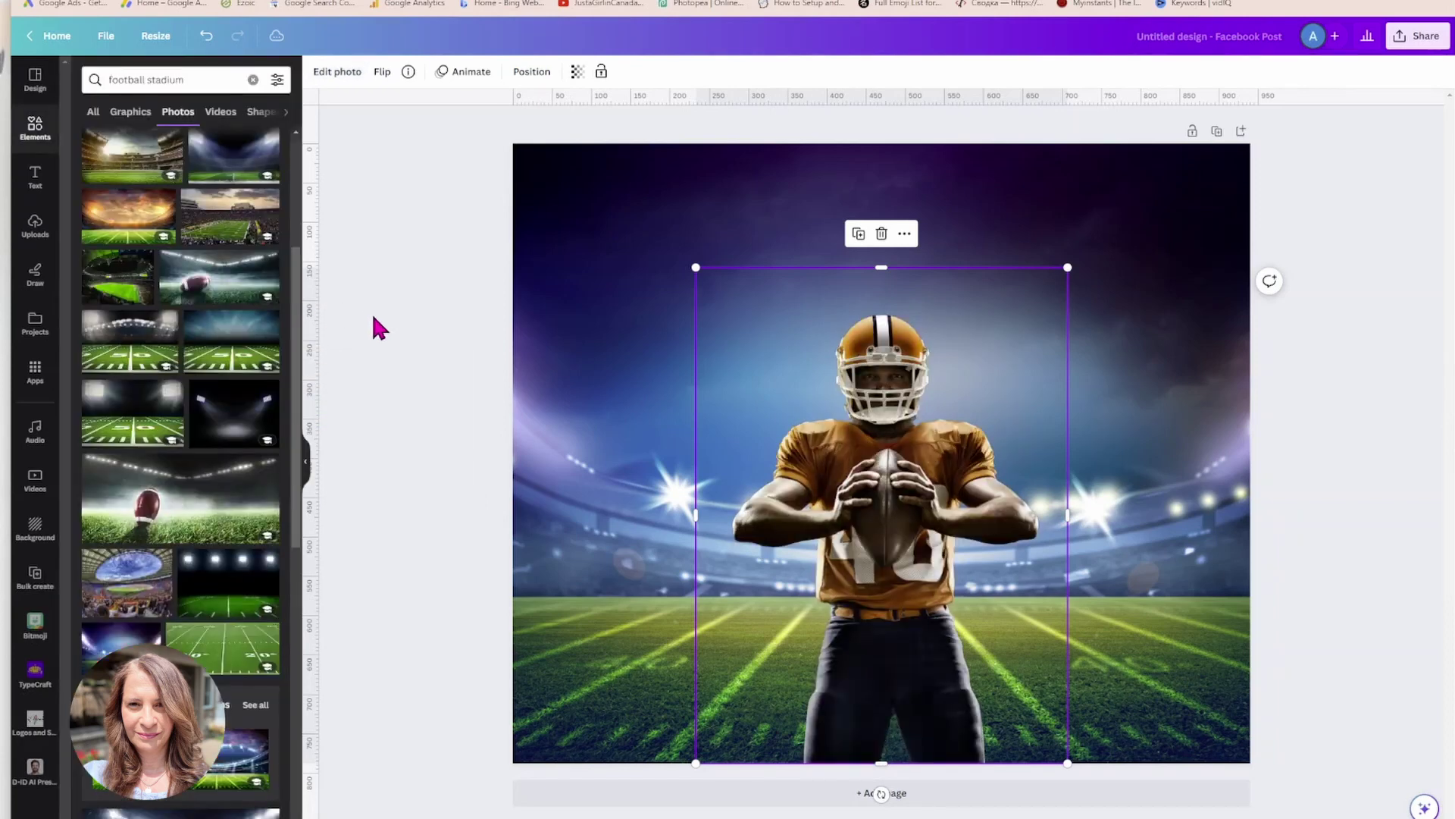
Move the white player silhouette to the page's vertical centre.
{"action": "left_click", "coordinate": [388, 304]}
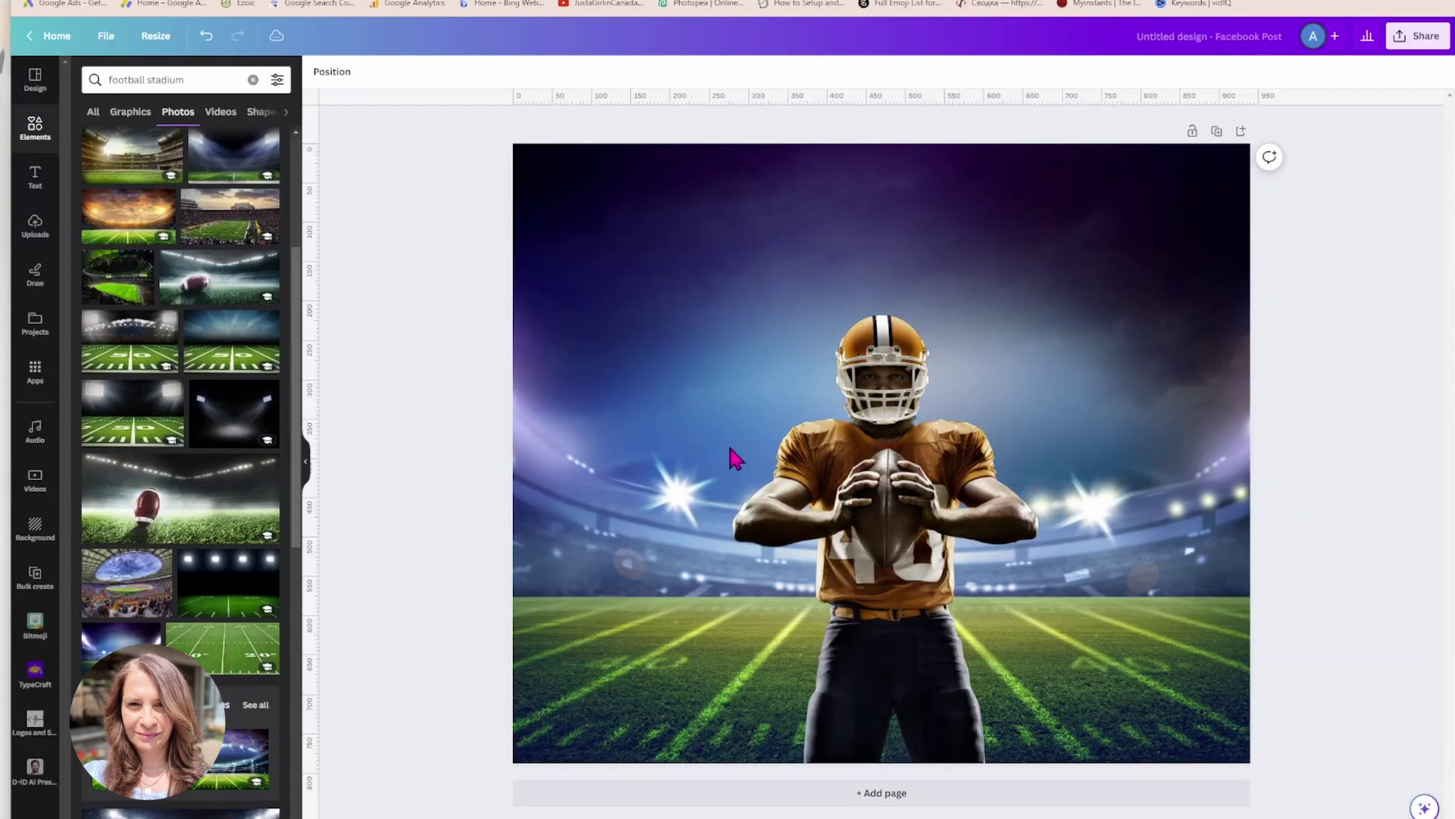
{"action": "left_click", "coordinate": [862, 515]}
{"action": "left_click", "coordinate": [346, 76]}
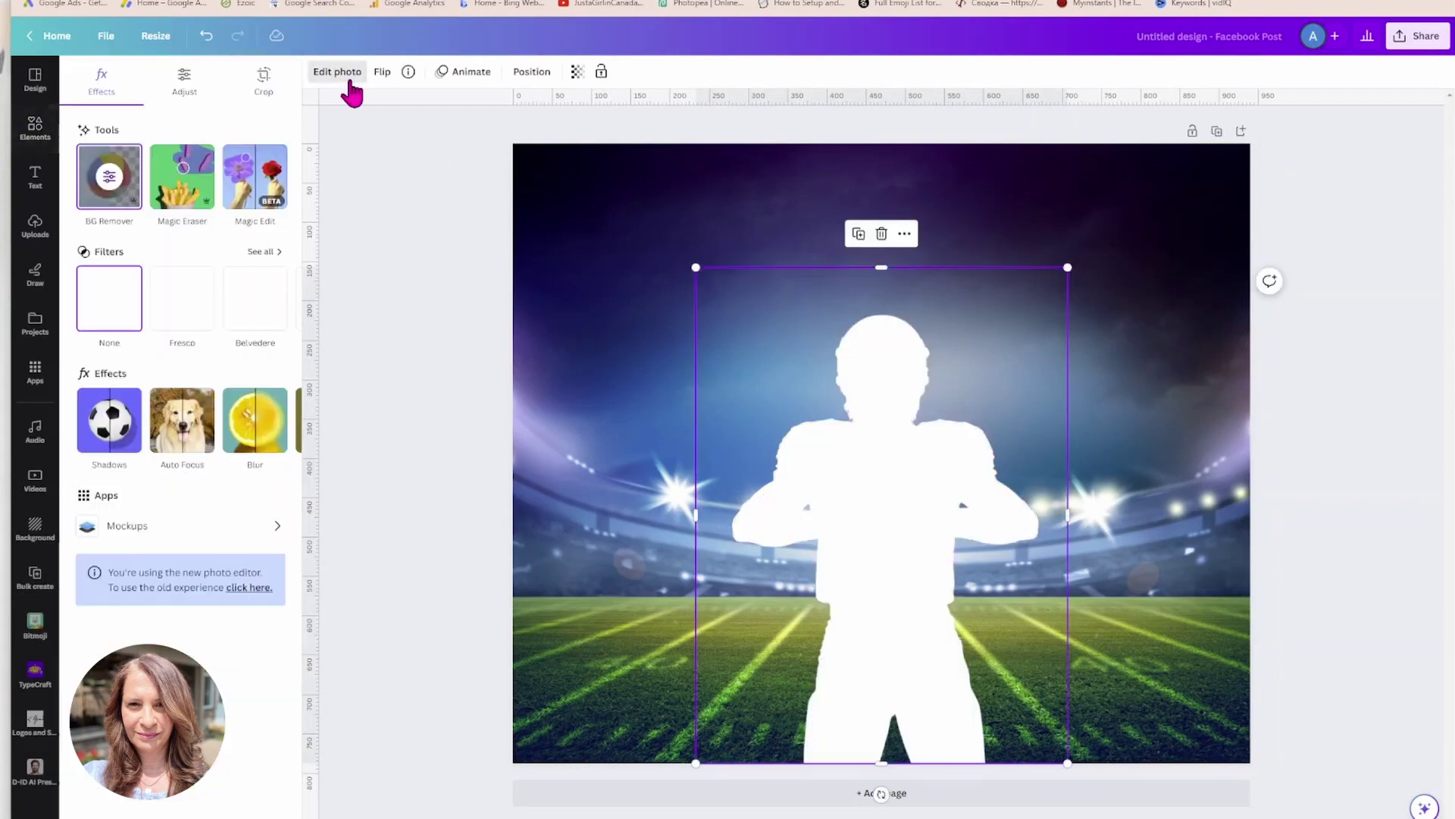
{"action": "key", "text": "Escape"}
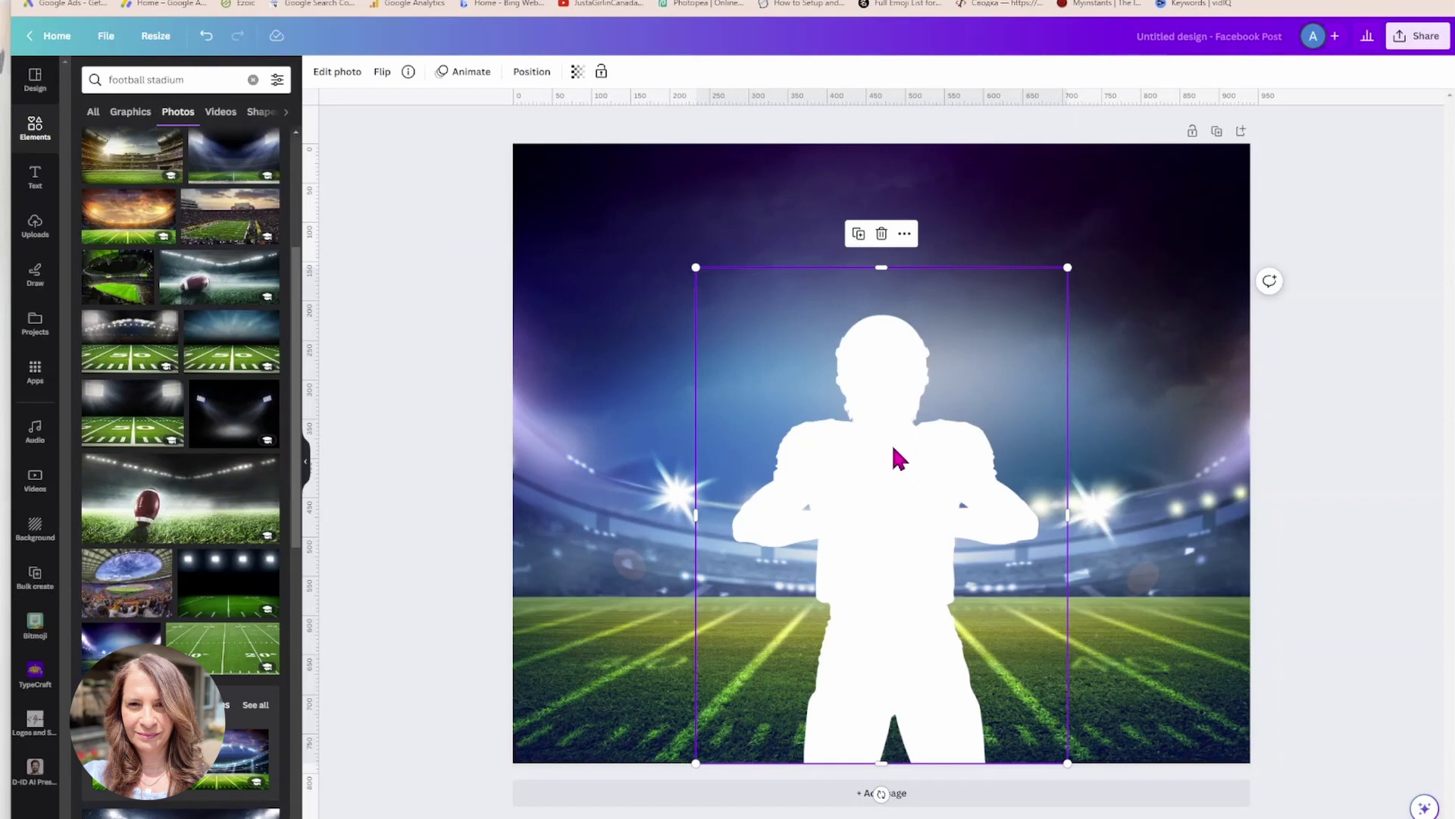
{"action": "left_click_drag", "start_coordinate": [894, 448], "coordinate": [755, 477]}
Add a blank second page after the stadium page.
{"action": "left_click", "coordinate": [424, 353]}
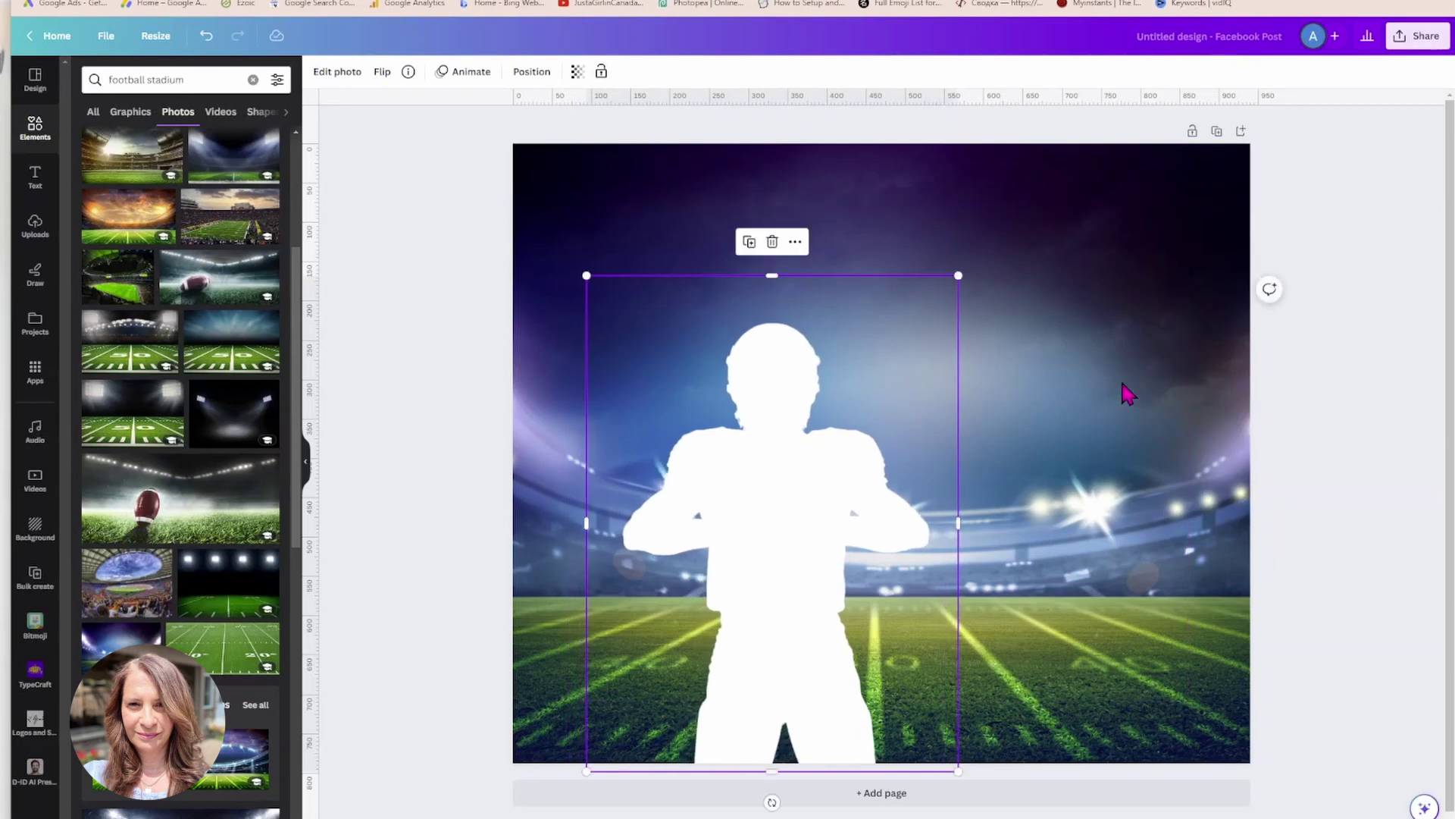
{"action": "left_click", "coordinate": [1303, 347]}
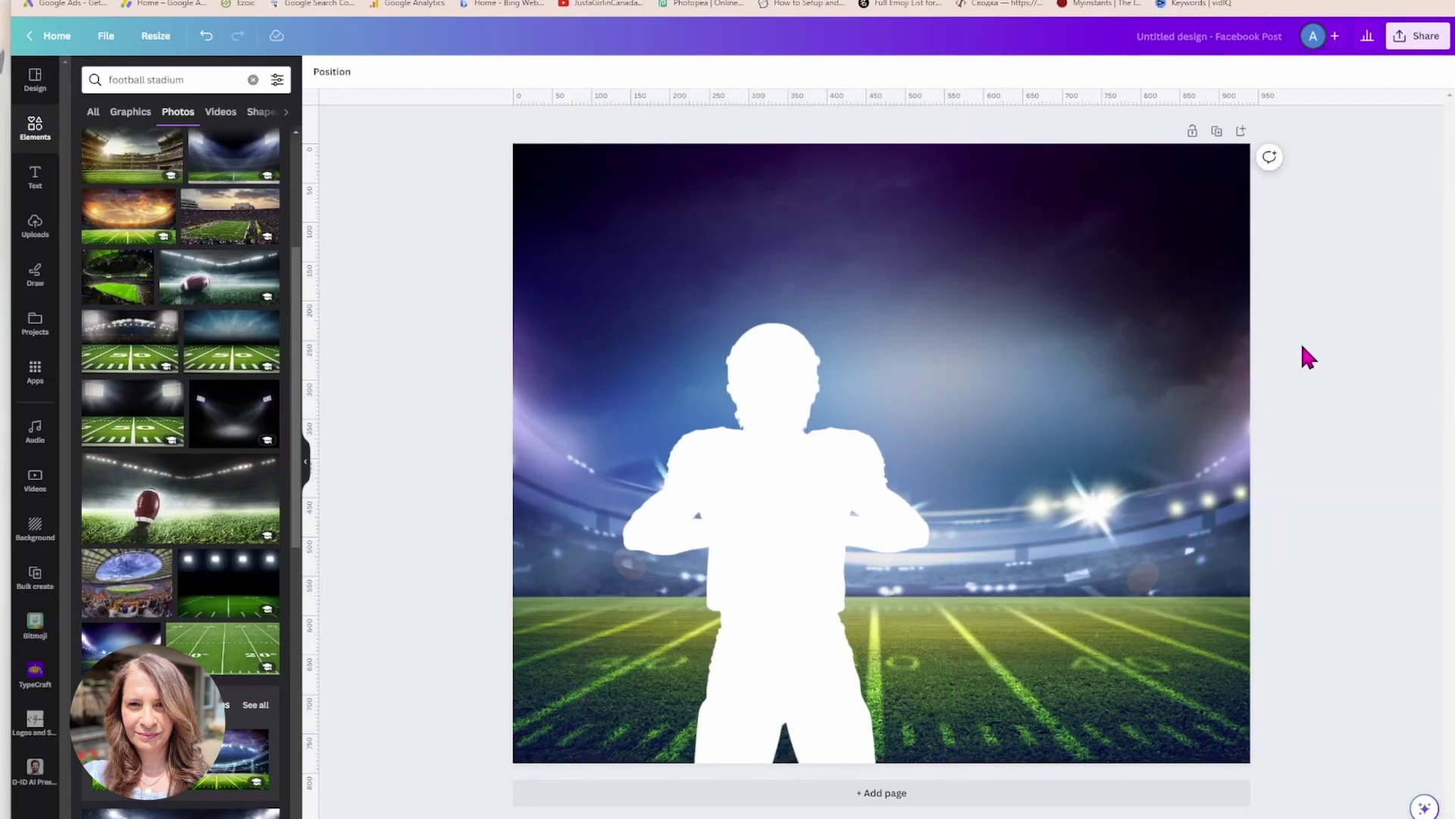
{"action": "left_click", "coordinate": [969, 796]}
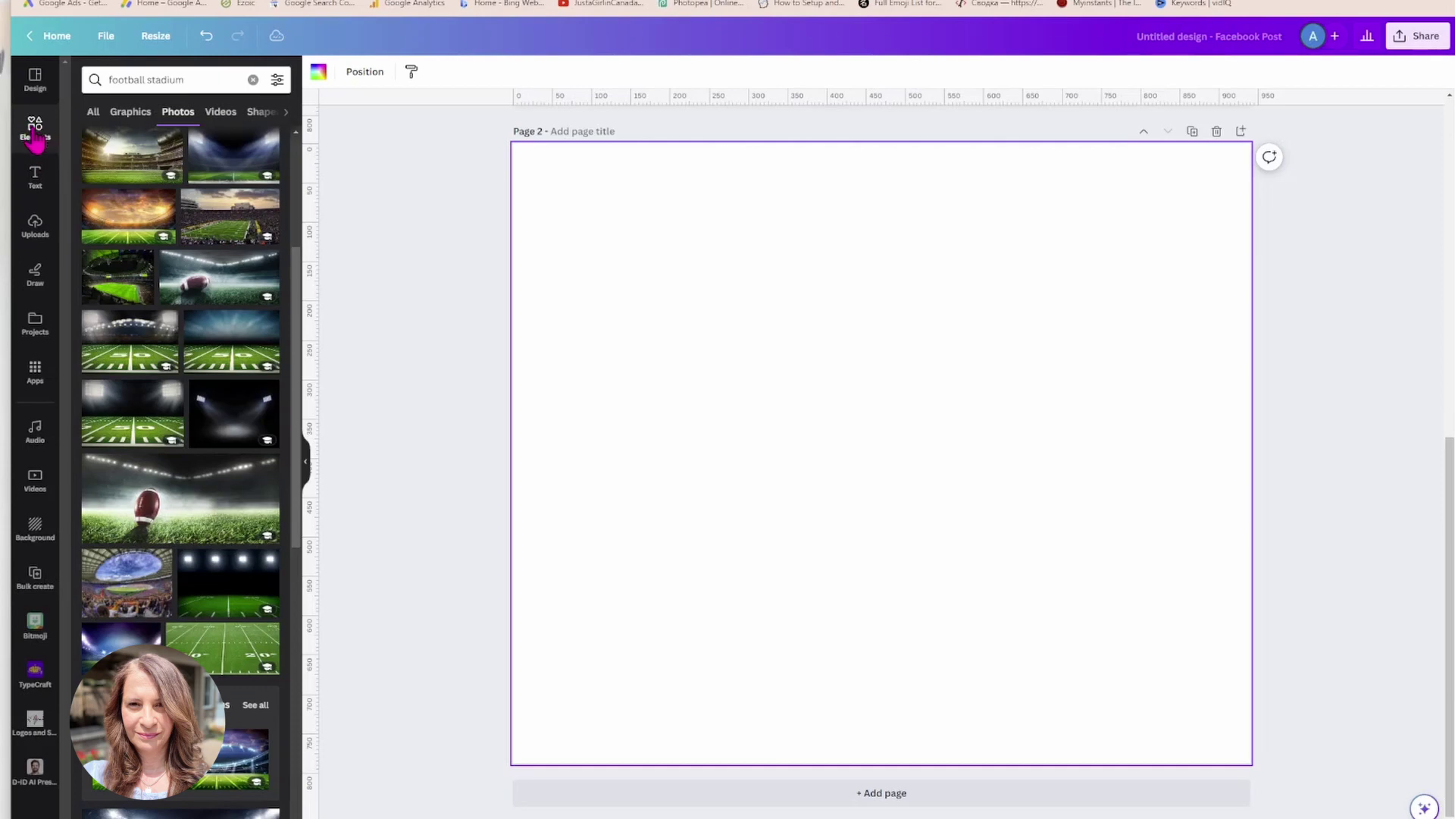
Search Elements for 'female side profile' and show all photo results.
{"action": "left_click", "coordinate": [36, 139]}
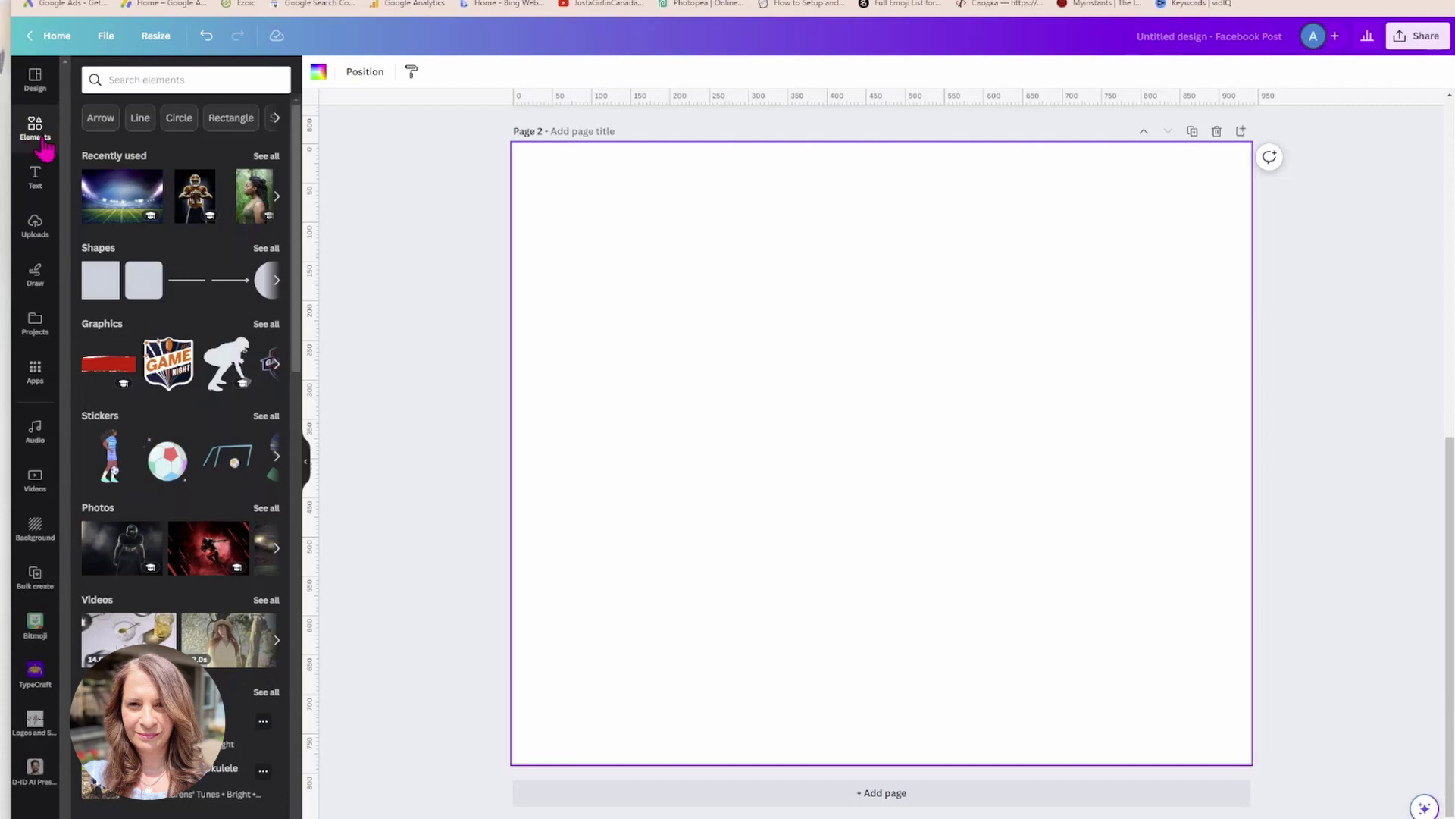
{"action": "left_click", "coordinate": [130, 79]}
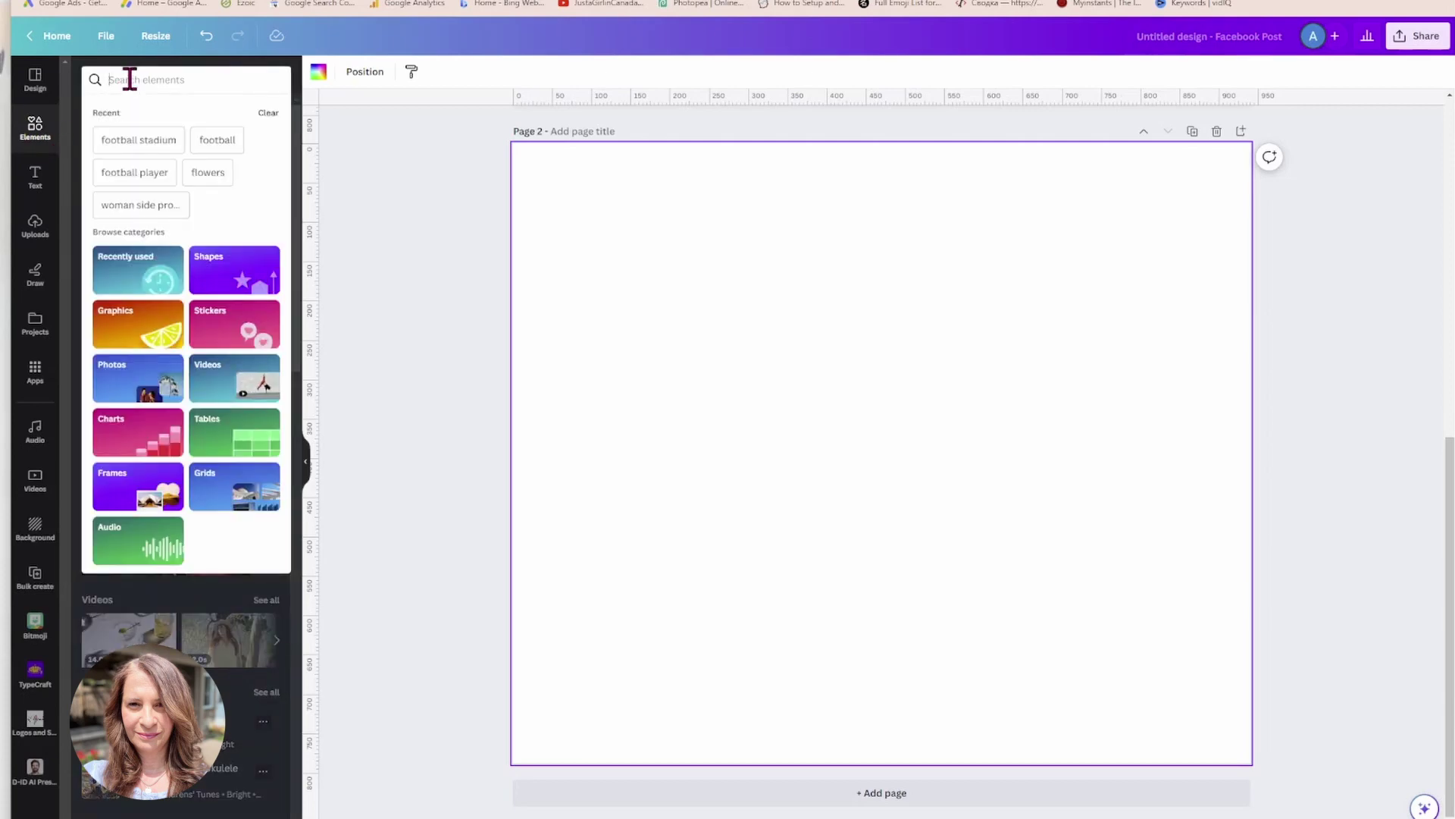
{"action": "type", "text": "fema"}
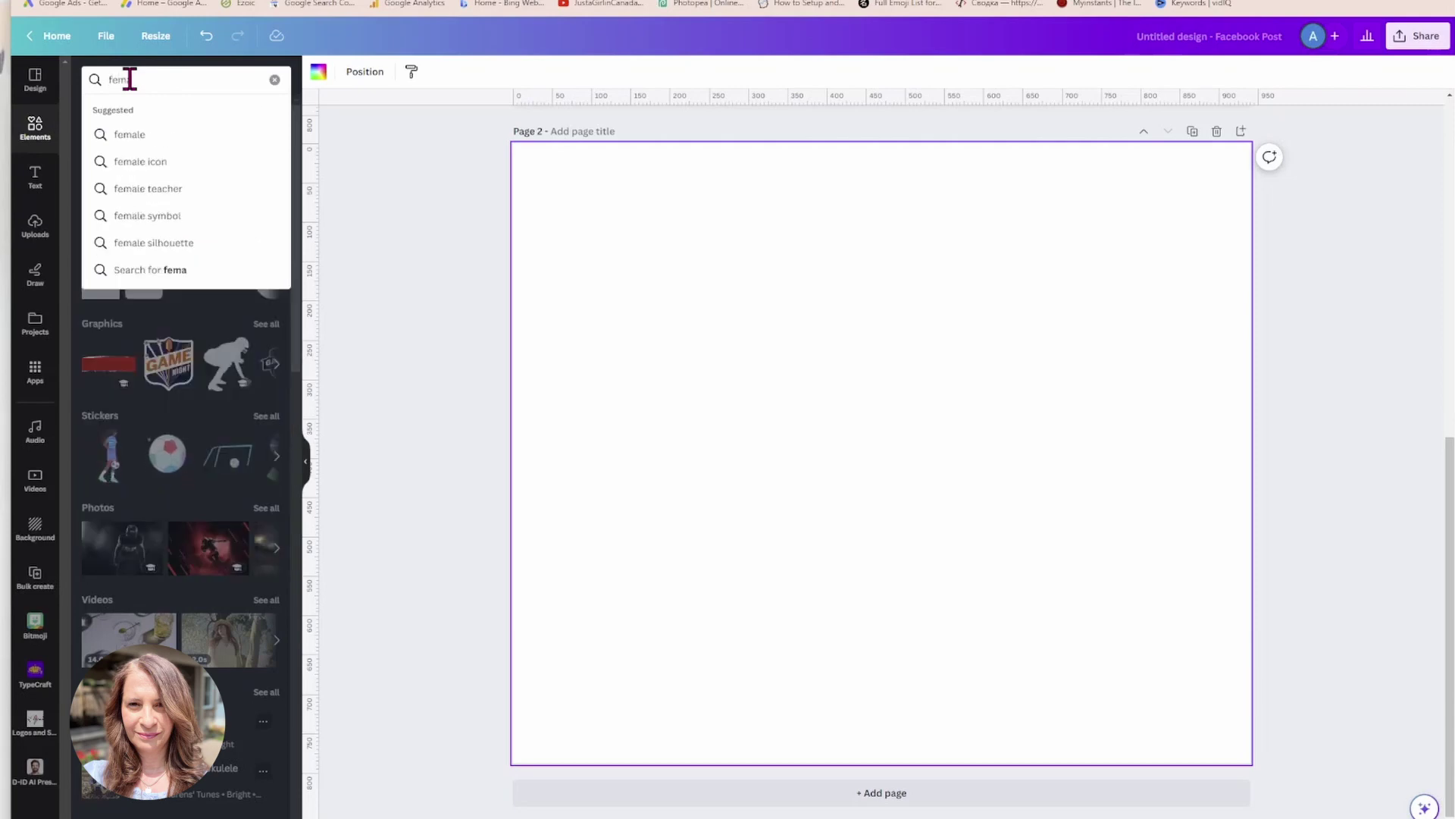
{"action": "type", "text": "le side profile"}
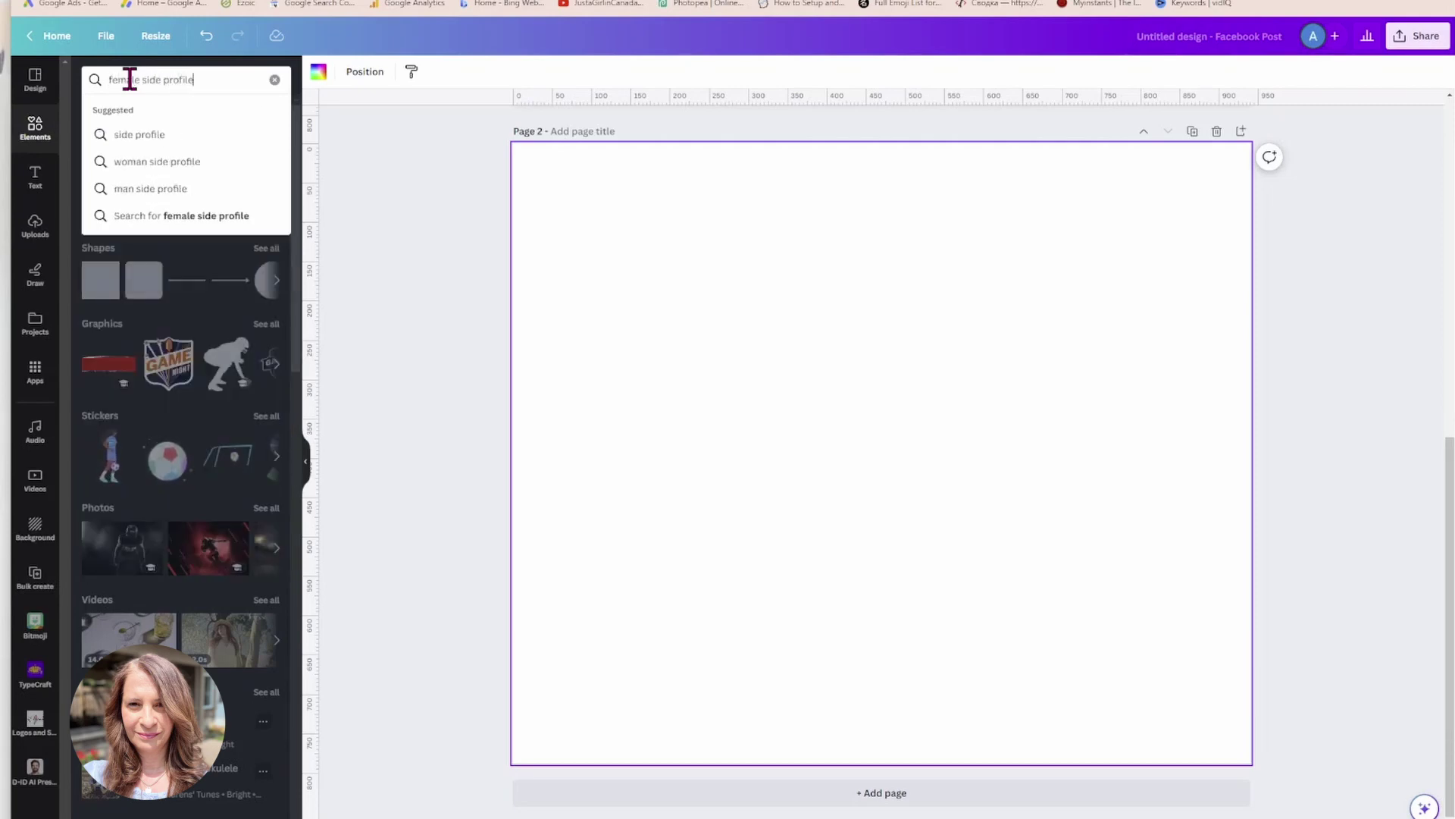
{"action": "key", "text": "Return"}
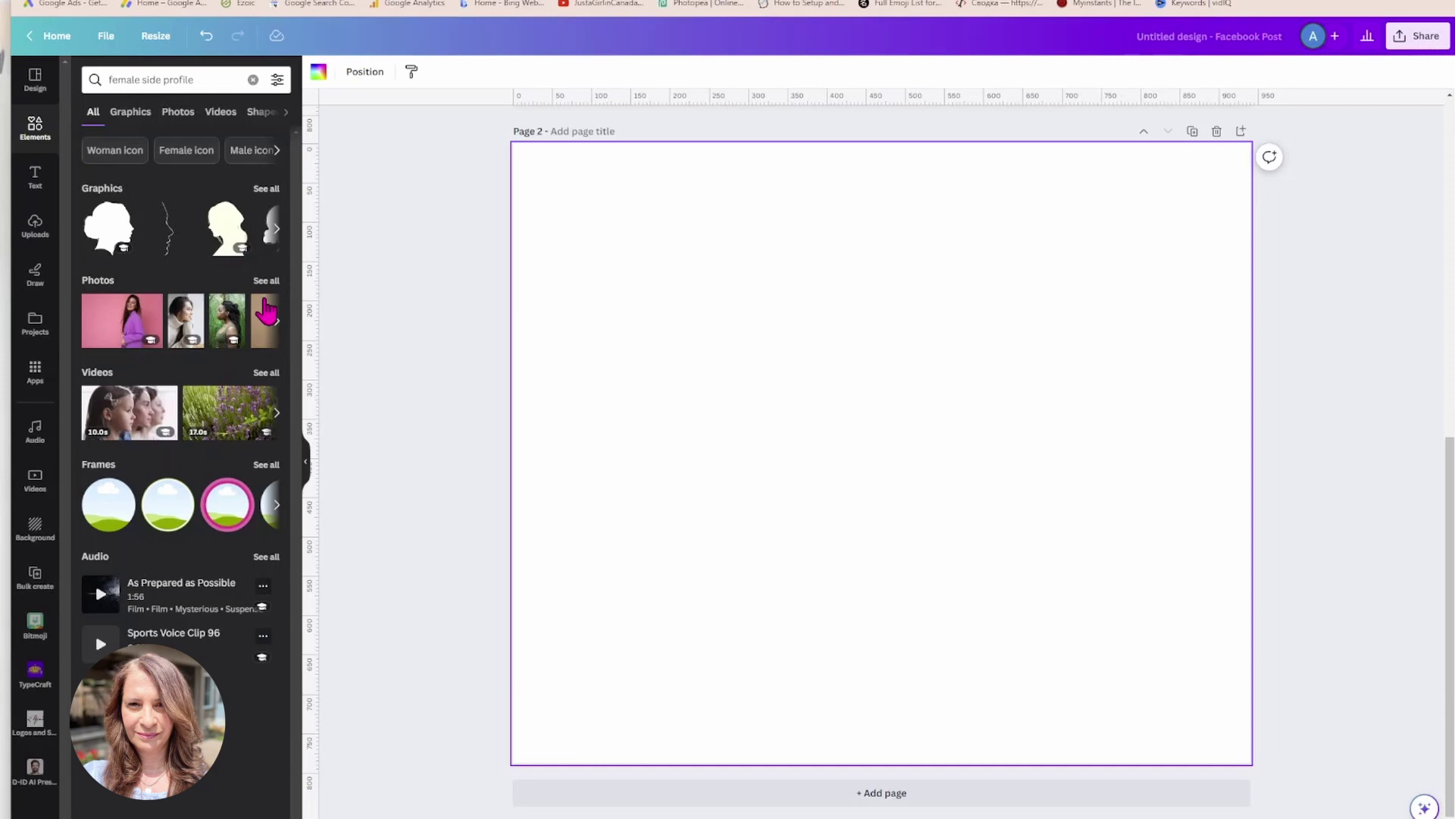
{"action": "left_click", "coordinate": [266, 282]}
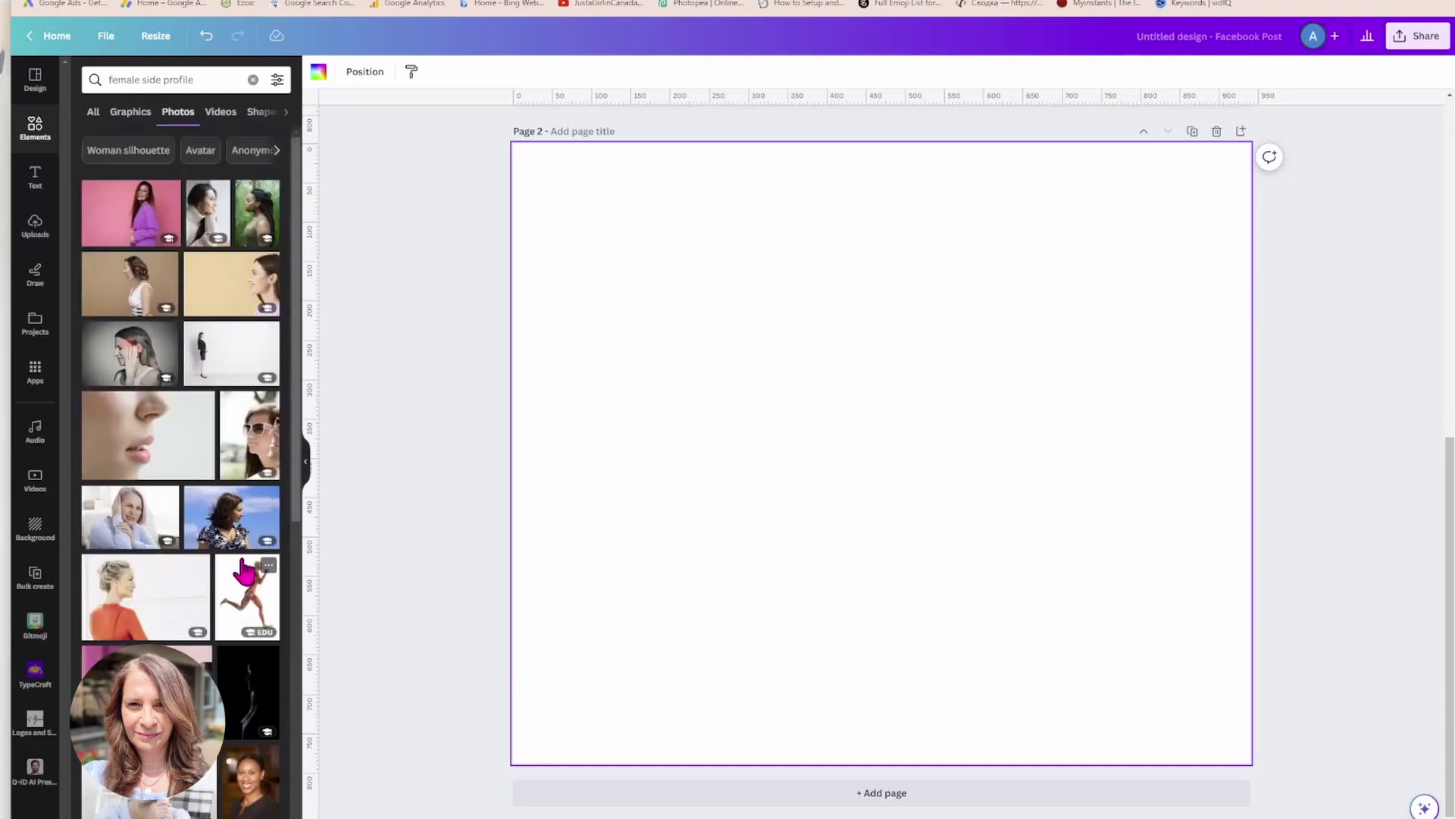
Browse the results and add the woman's side-profile silhouette photo to Page 2.
{"action": "scroll", "coordinate": [231, 570], "scroll_direction": "down", "scroll_amount": 10}
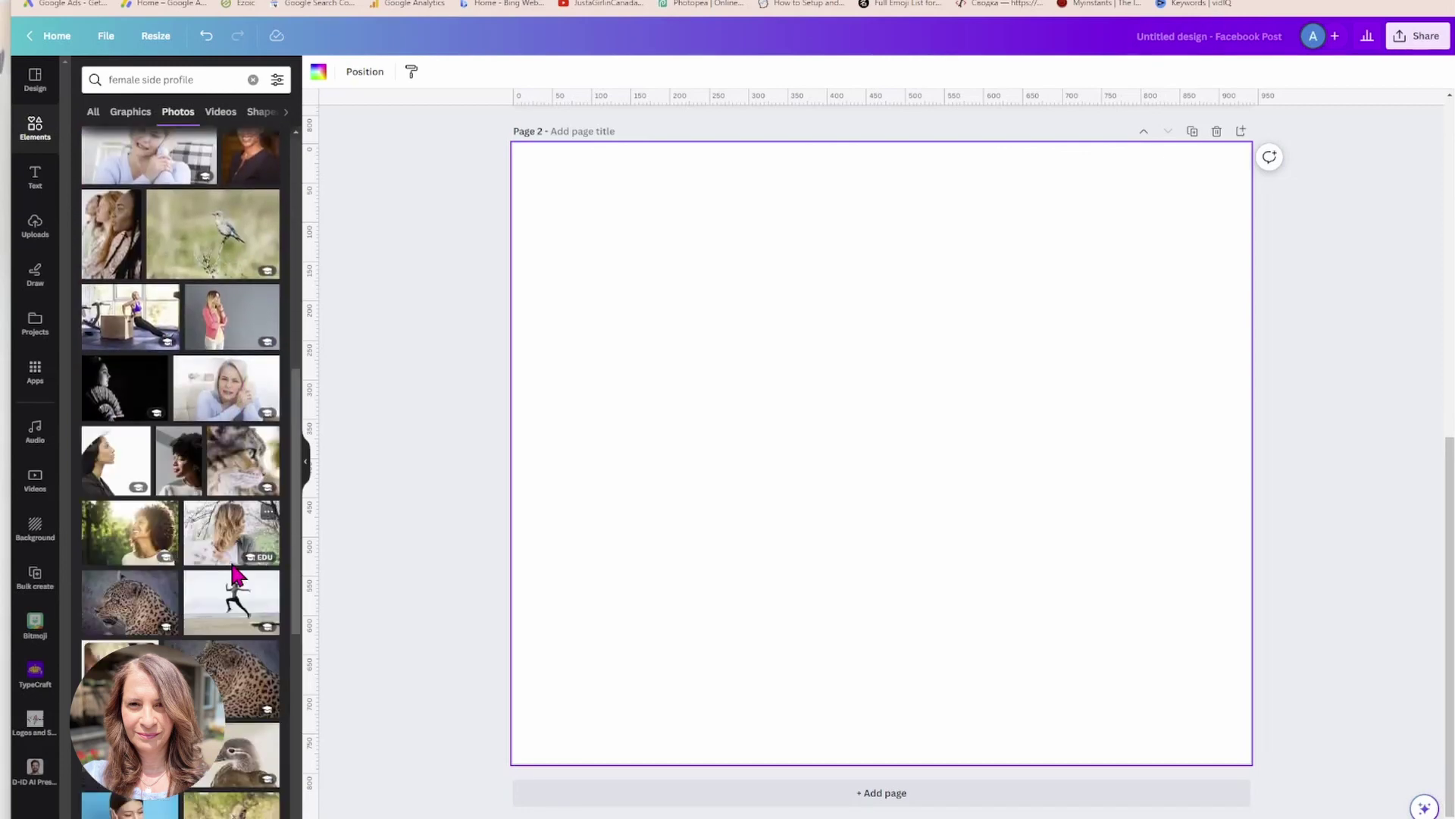
{"action": "scroll", "coordinate": [233, 579], "scroll_direction": "down", "scroll_amount": 3}
{"action": "scroll", "coordinate": [233, 580], "scroll_direction": "up", "scroll_amount": 5}
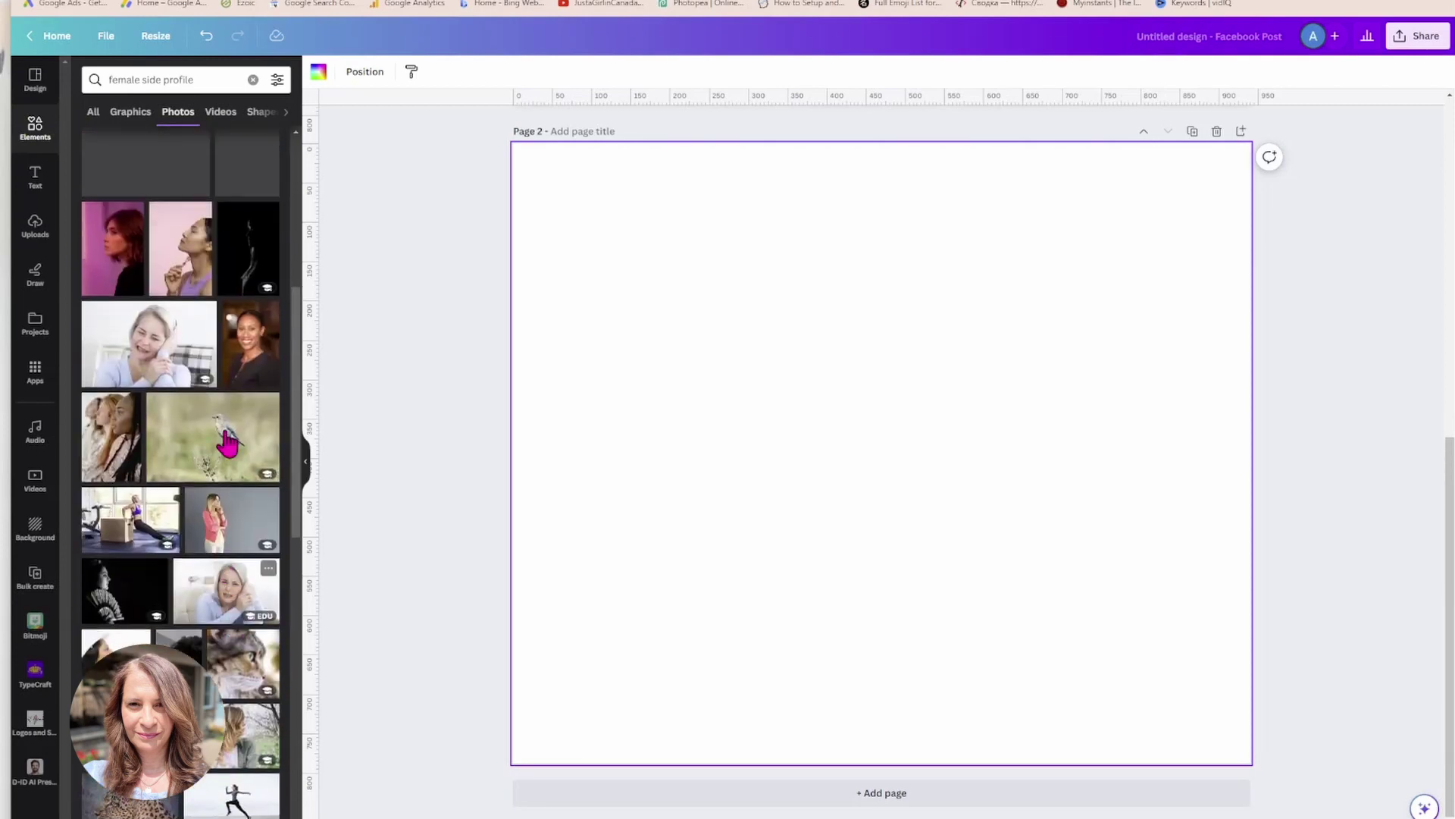
{"action": "left_click_drag", "start_coordinate": [199, 79], "coordinate": [121, 80]}
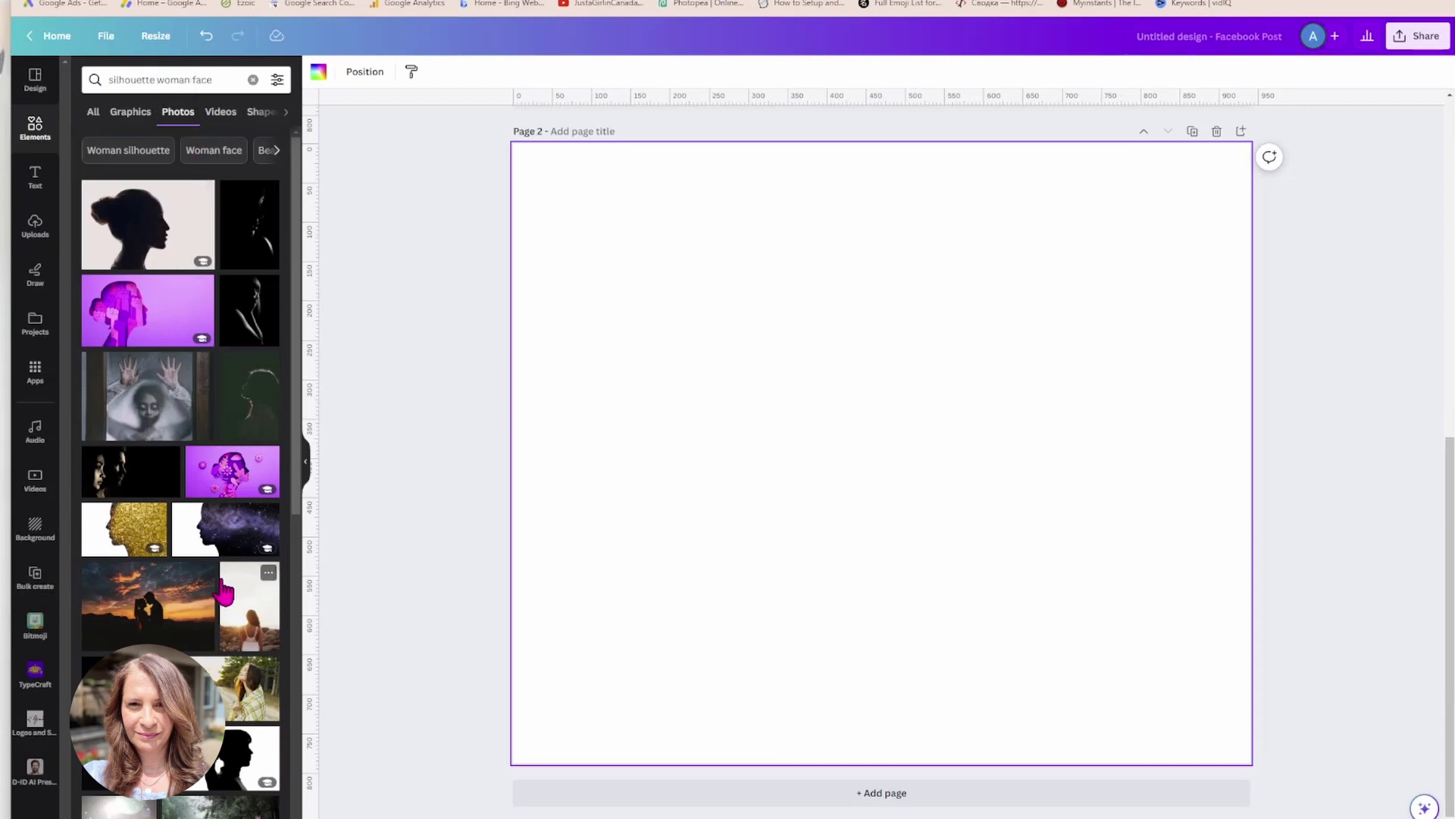
{"action": "scroll", "coordinate": [211, 545], "scroll_direction": "down", "scroll_amount": 3}
{"action": "scroll", "coordinate": [211, 546], "scroll_direction": "down", "scroll_amount": 7}
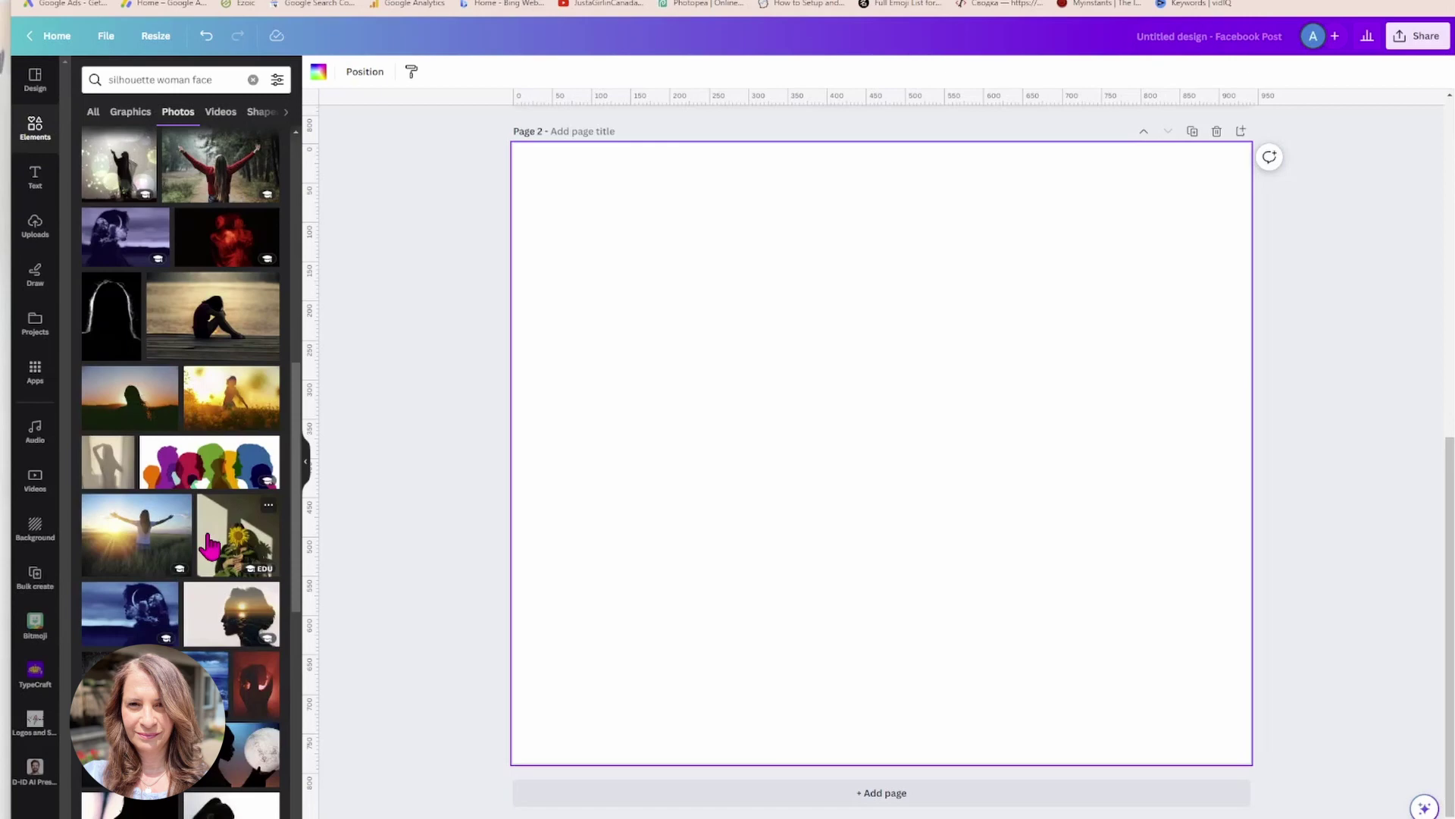
{"action": "scroll", "coordinate": [211, 546], "scroll_direction": "down", "scroll_amount": 6}
{"action": "scroll", "coordinate": [210, 546], "scroll_direction": "up", "scroll_amount": 4}
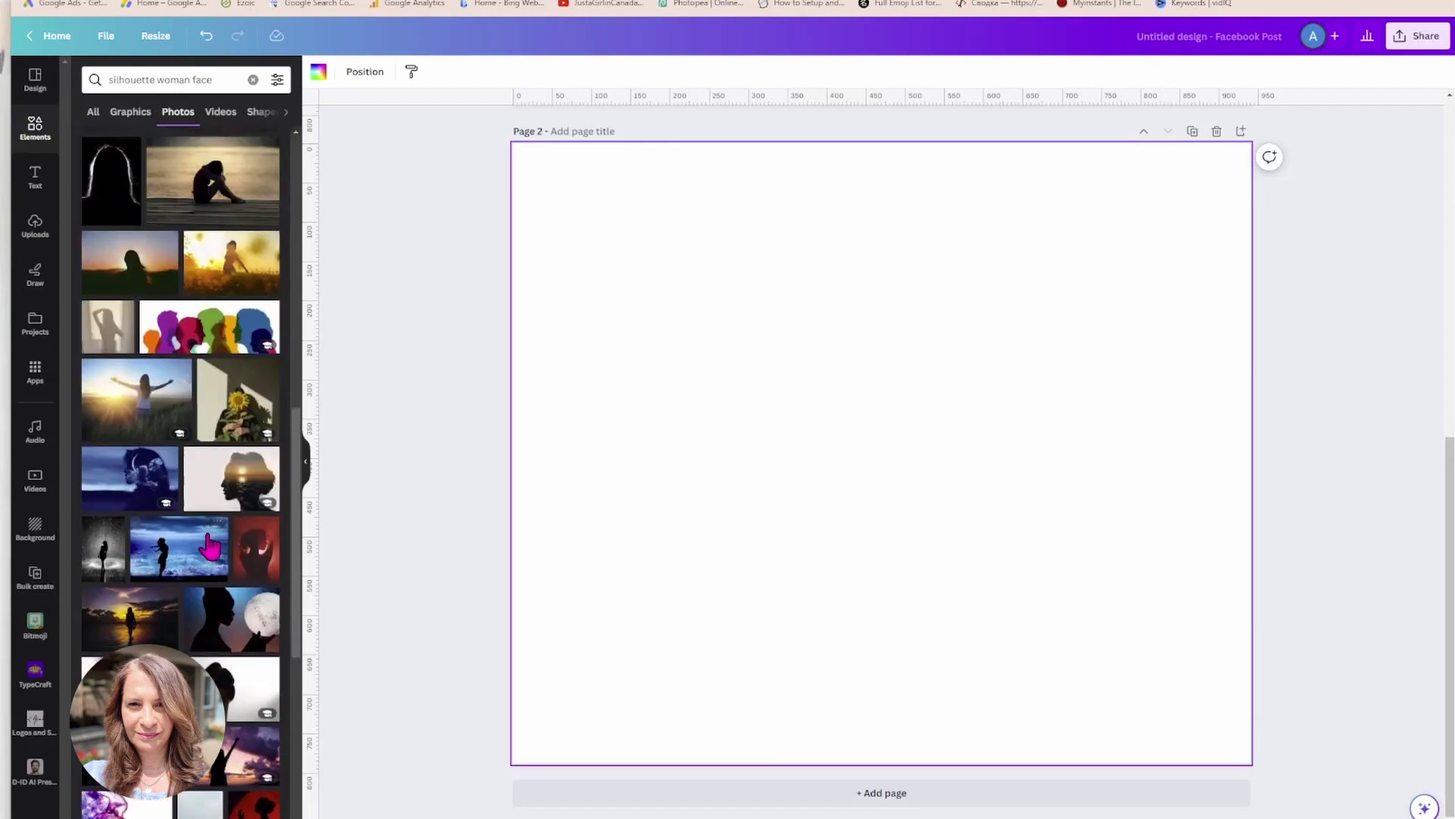
{"action": "scroll", "coordinate": [211, 546], "scroll_direction": "up", "scroll_amount": 10}
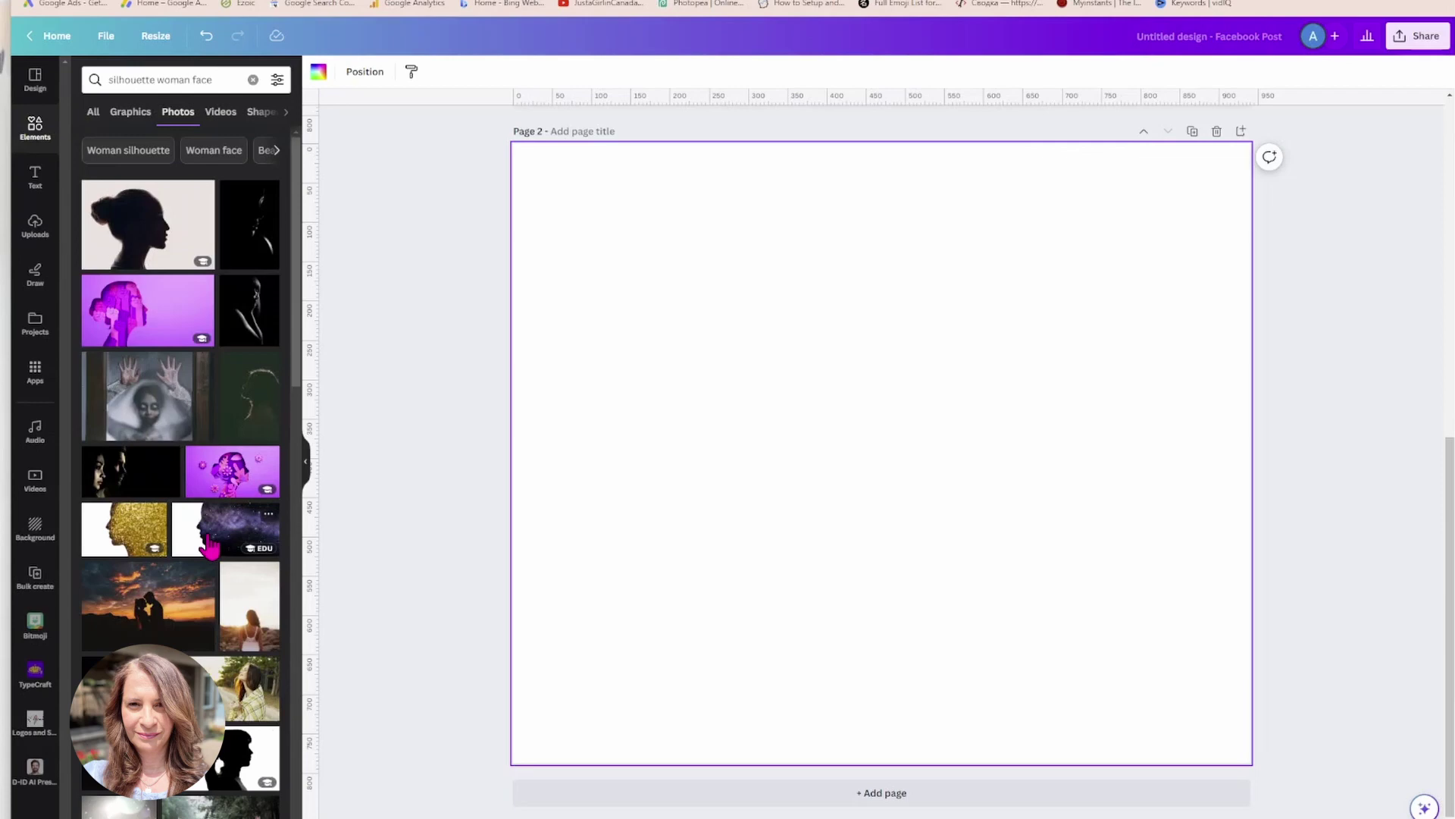
{"action": "left_click", "coordinate": [110, 236]}
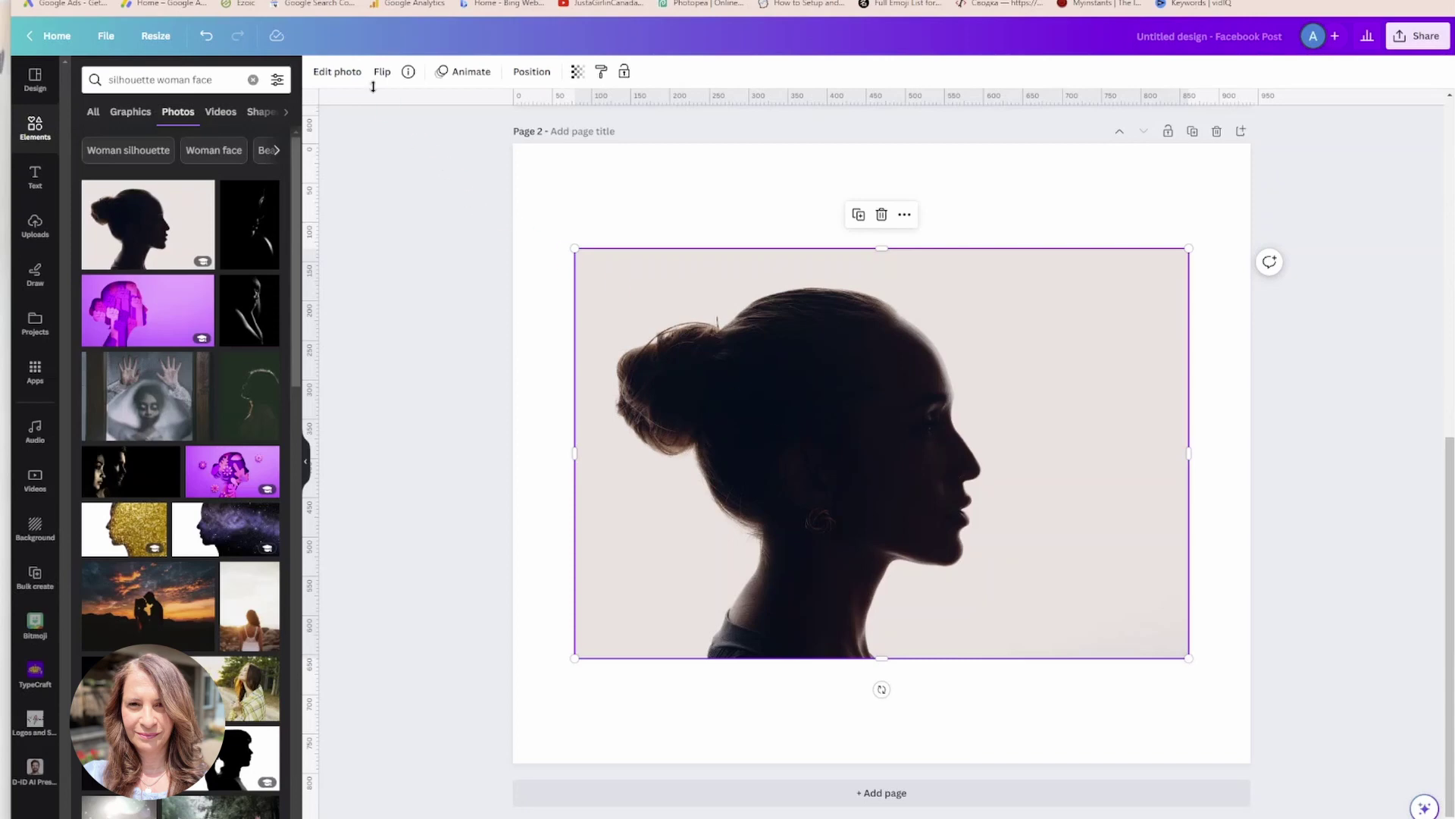
Remove the woman photo's background and apply a custom duotone with black highlights.
{"action": "left_click", "coordinate": [348, 76]}
{"action": "left_click", "coordinate": [112, 182]}
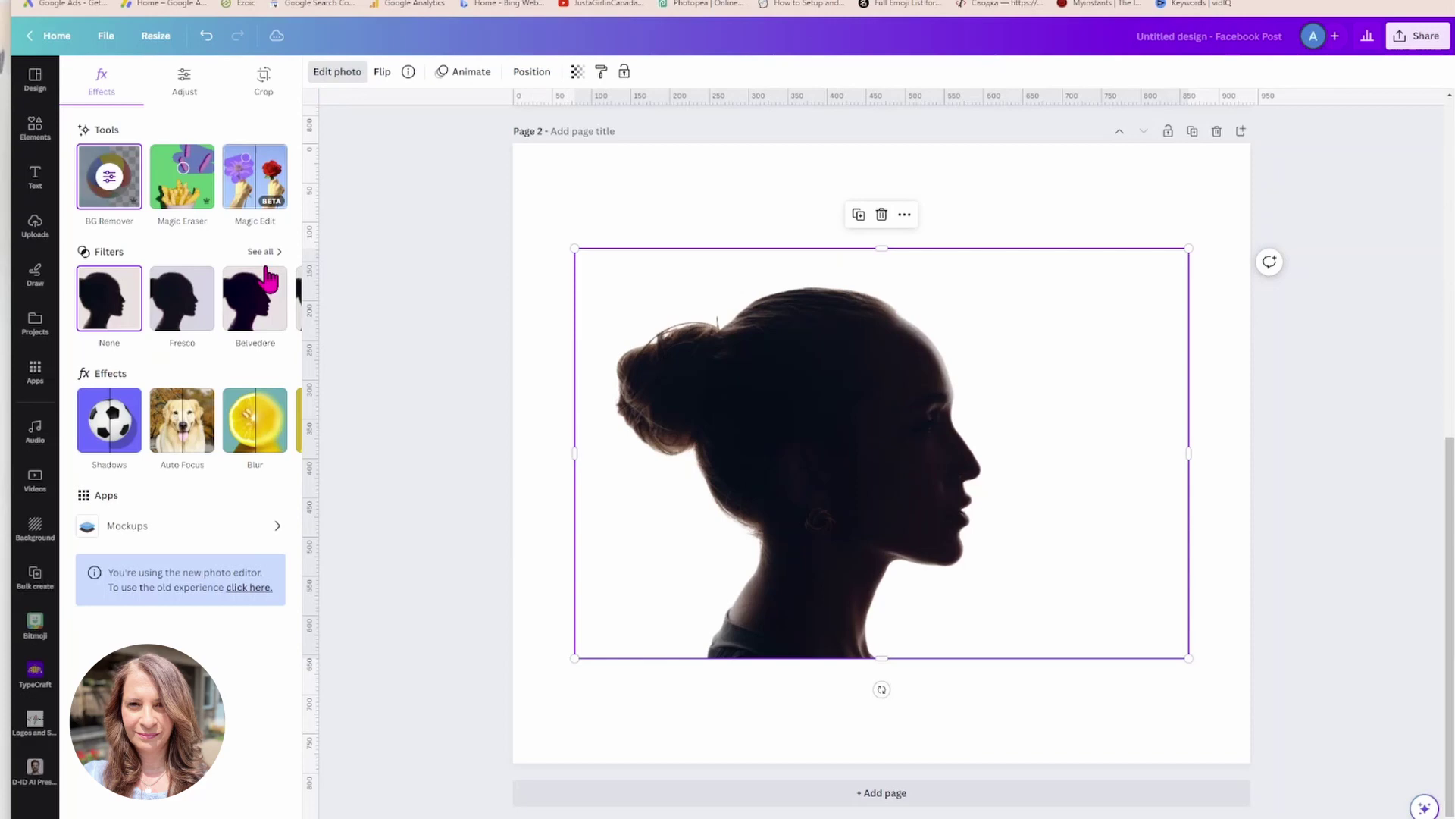
{"action": "left_click", "coordinate": [279, 419]}
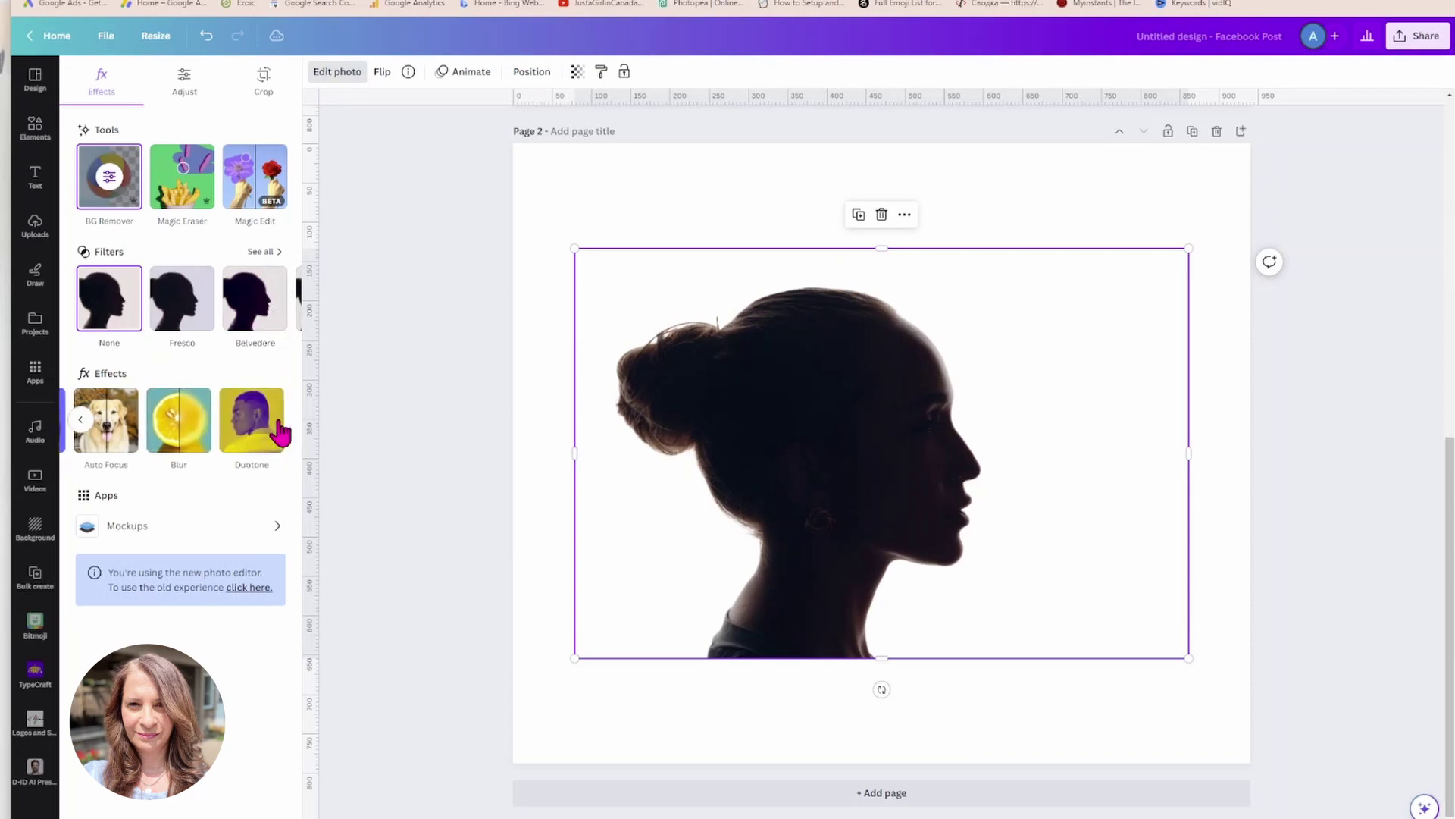
{"action": "left_click", "coordinate": [250, 432]}
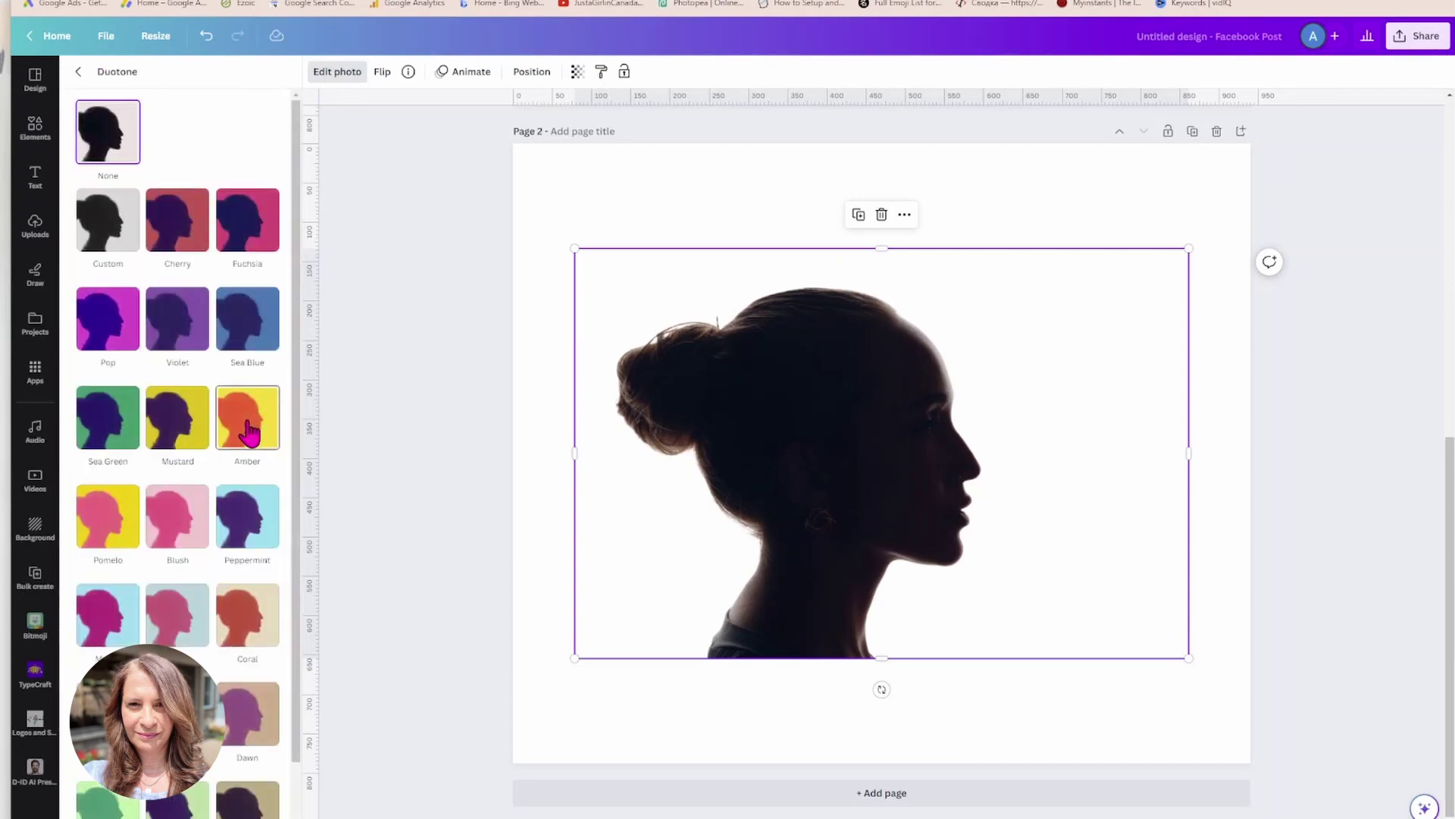
{"action": "left_click", "coordinate": [108, 219]}
{"action": "left_click", "coordinate": [263, 304]}
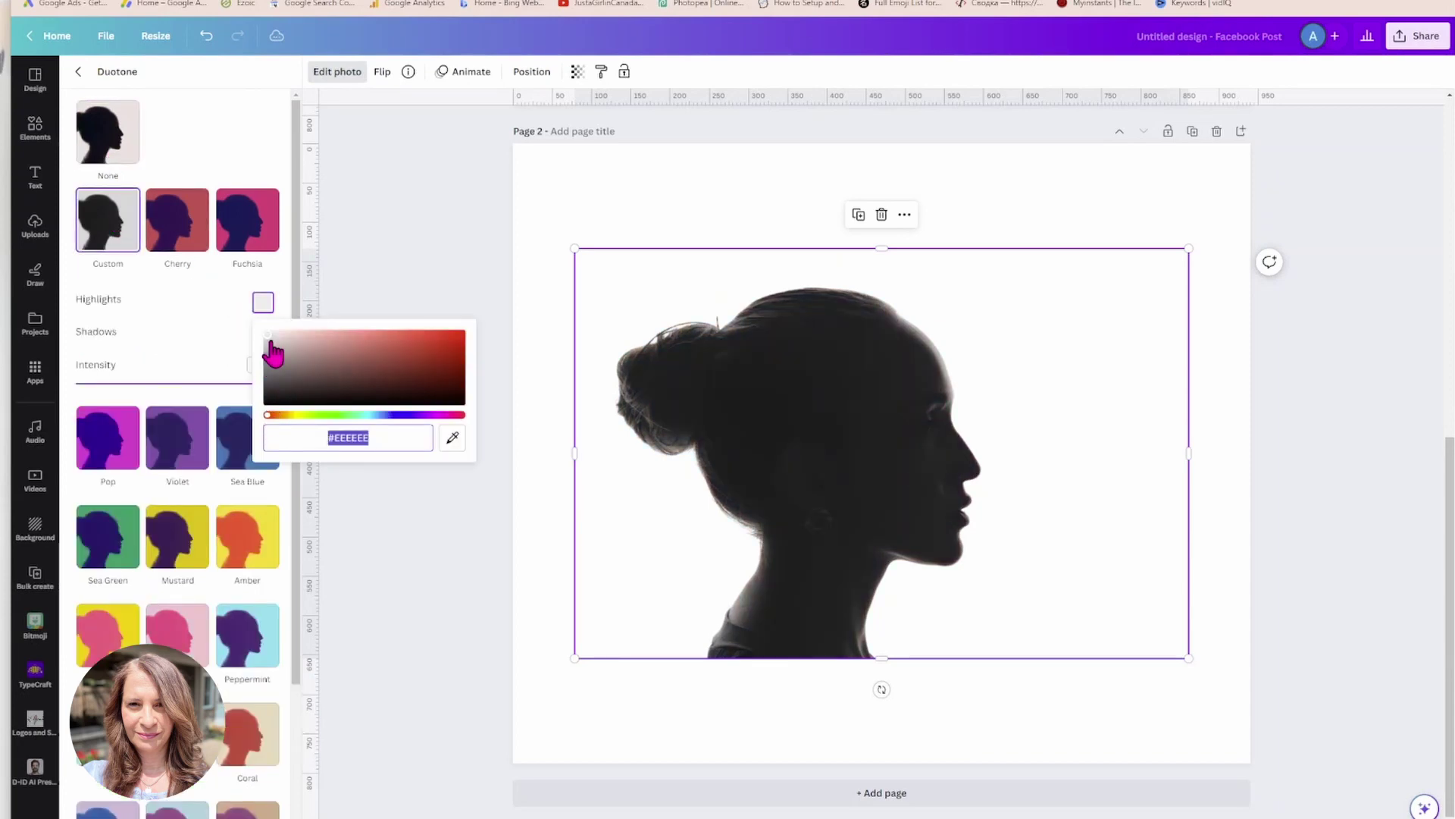
{"action": "left_click_drag", "start_coordinate": [270, 348], "coordinate": [267, 402]}
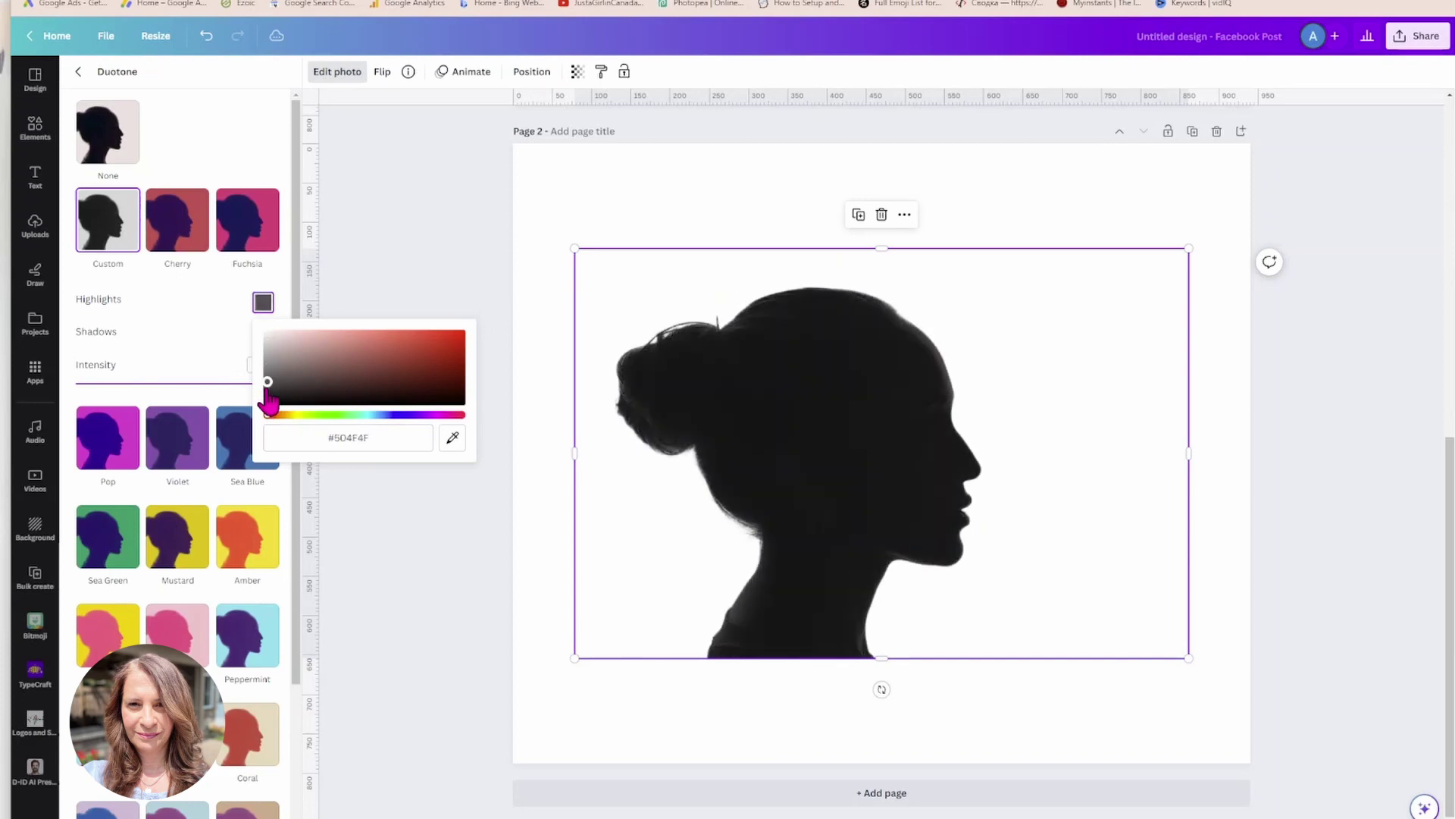
{"action": "left_click", "coordinate": [234, 360]}
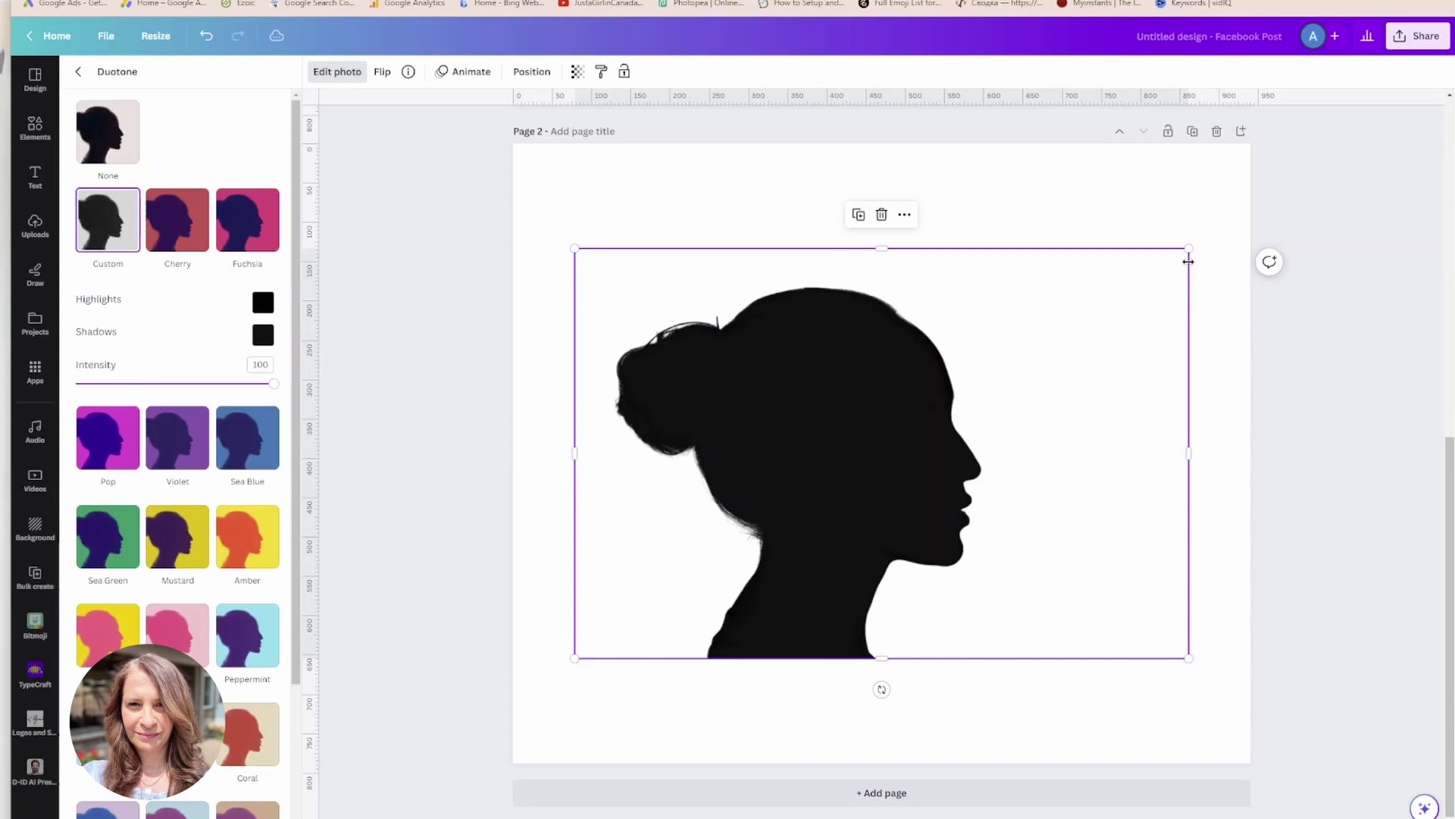
Shrink the silhouette, move it to the page centre and crop its right side.
{"action": "left_click_drag", "start_coordinate": [1188, 250], "coordinate": [882, 453]}
{"action": "left_click_drag", "start_coordinate": [703, 561], "coordinate": [869, 460]}
{"action": "left_click_drag", "start_coordinate": [1038, 450], "coordinate": [953, 451]}
Crop the bottom edge of the woman silhouette image.
{"action": "left_click", "coordinate": [1076, 379]}
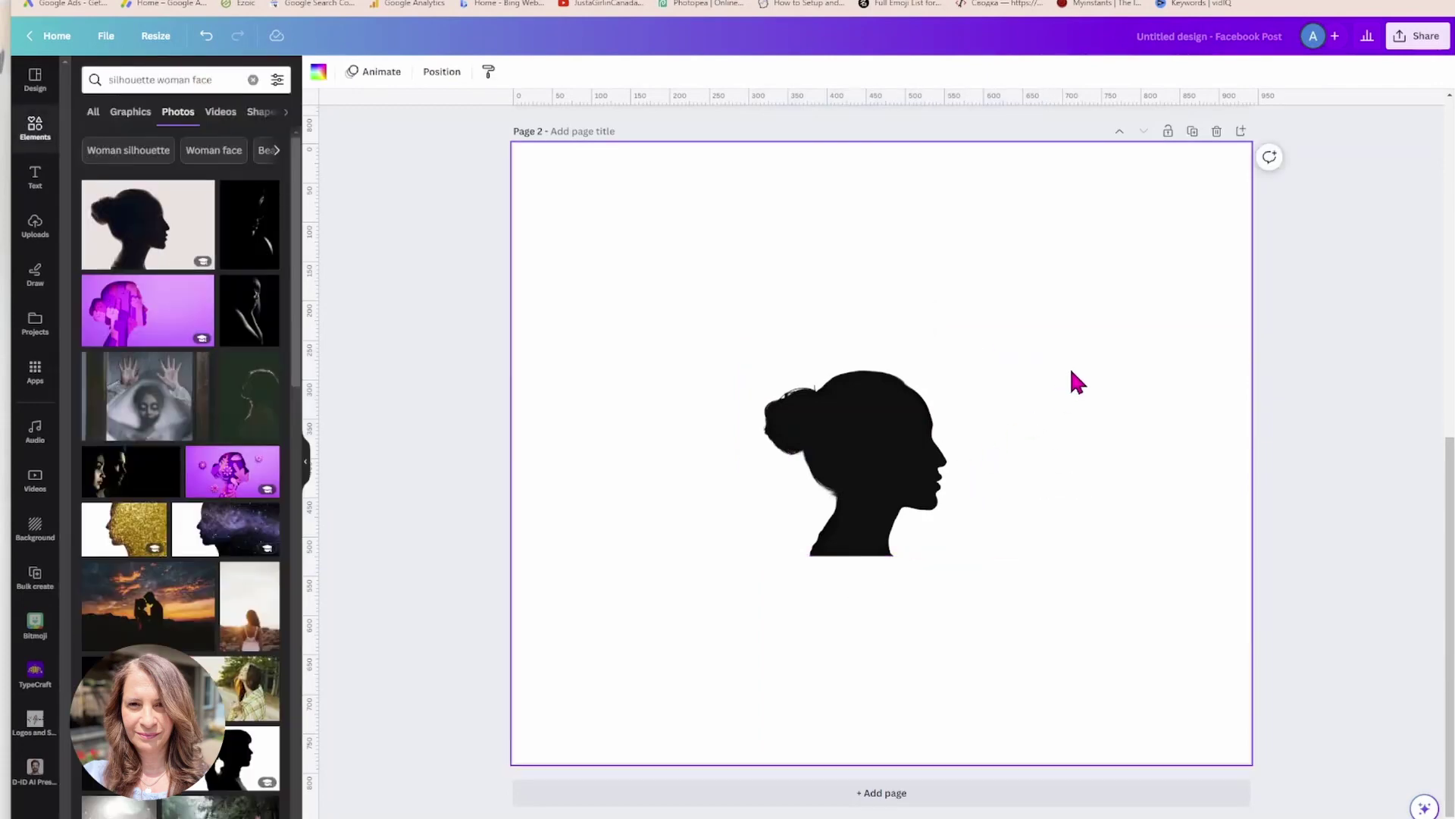
{"action": "left_click", "coordinate": [862, 540]}
{"action": "left_click_drag", "start_coordinate": [864, 557], "coordinate": [858, 522]}
{"action": "left_click", "coordinate": [1071, 413]}
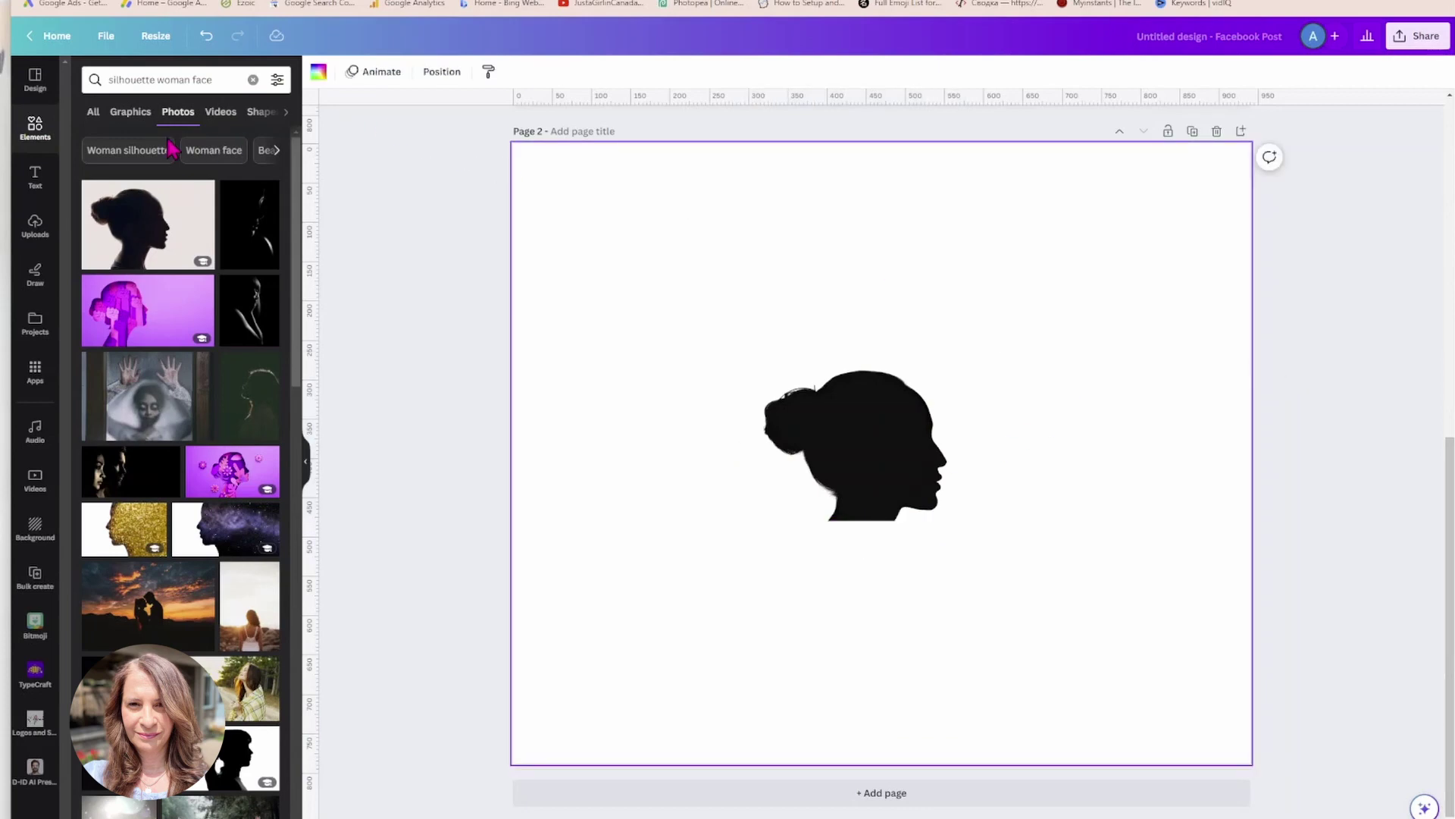
Add a circle over the silhouette, enlarge it, with a solid black outline and white fill.
{"action": "left_click", "coordinate": [35, 129]}
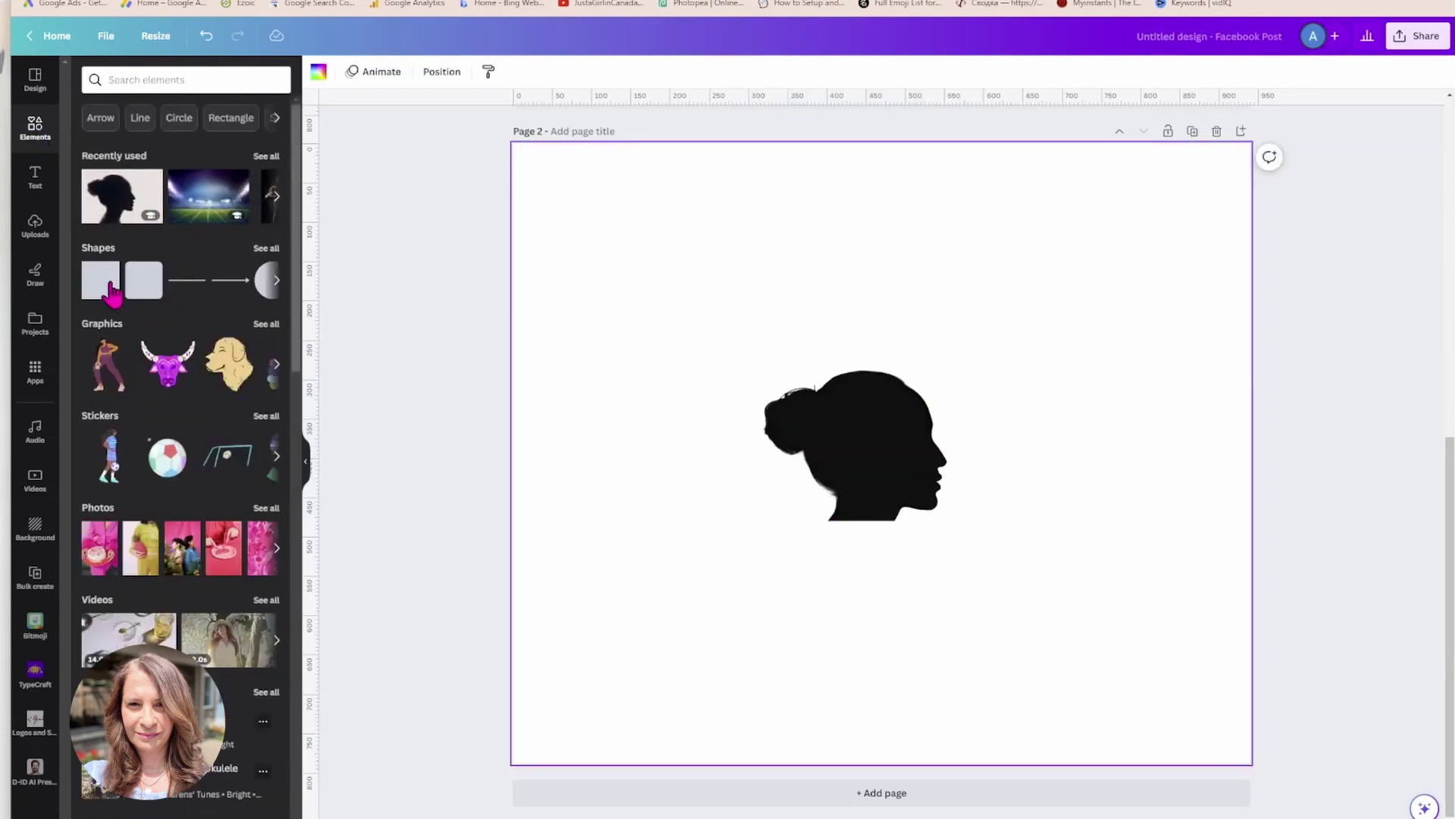
{"action": "left_click", "coordinate": [256, 288]}
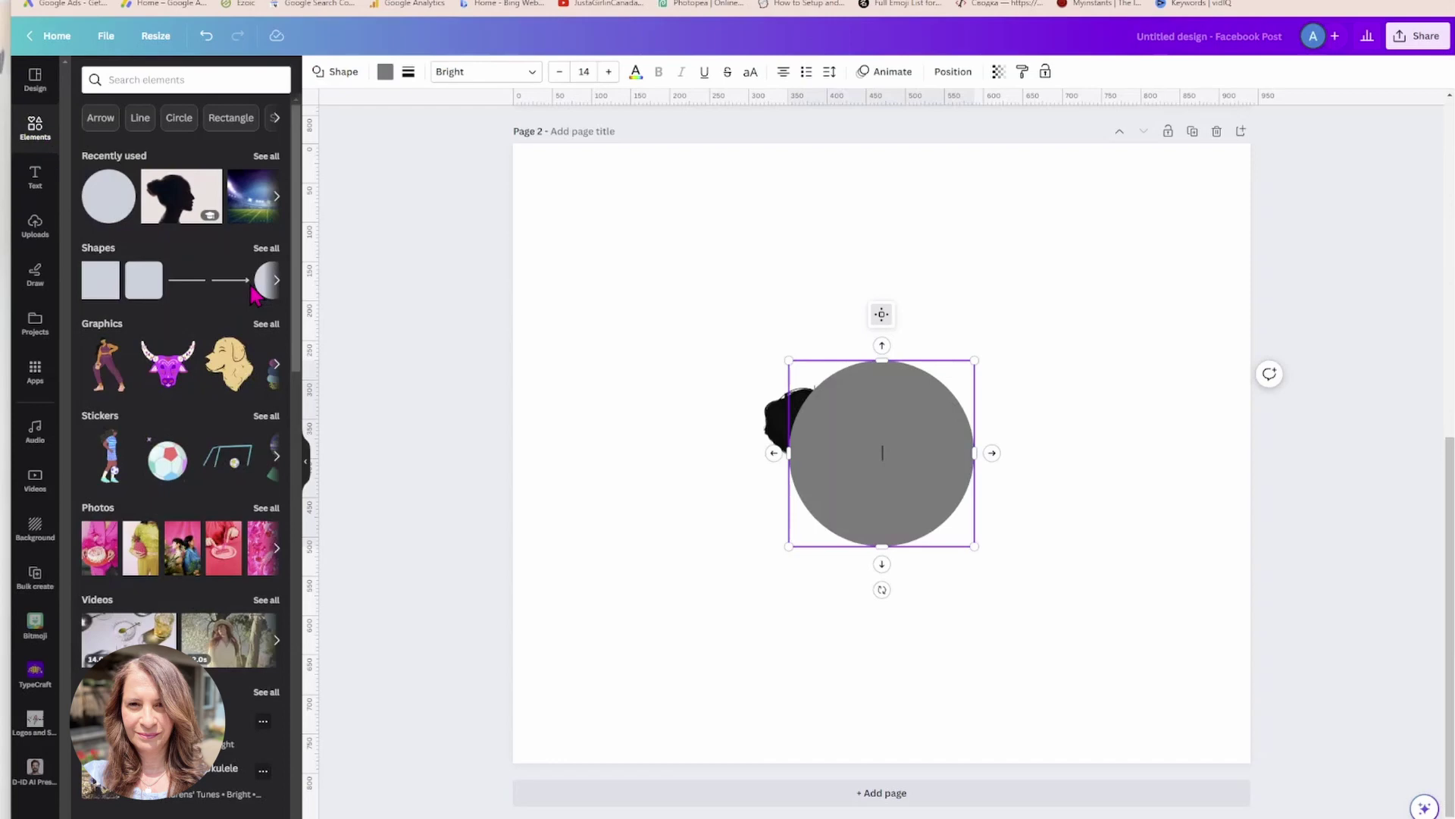
{"action": "left_click_drag", "start_coordinate": [864, 428], "coordinate": [808, 388]}
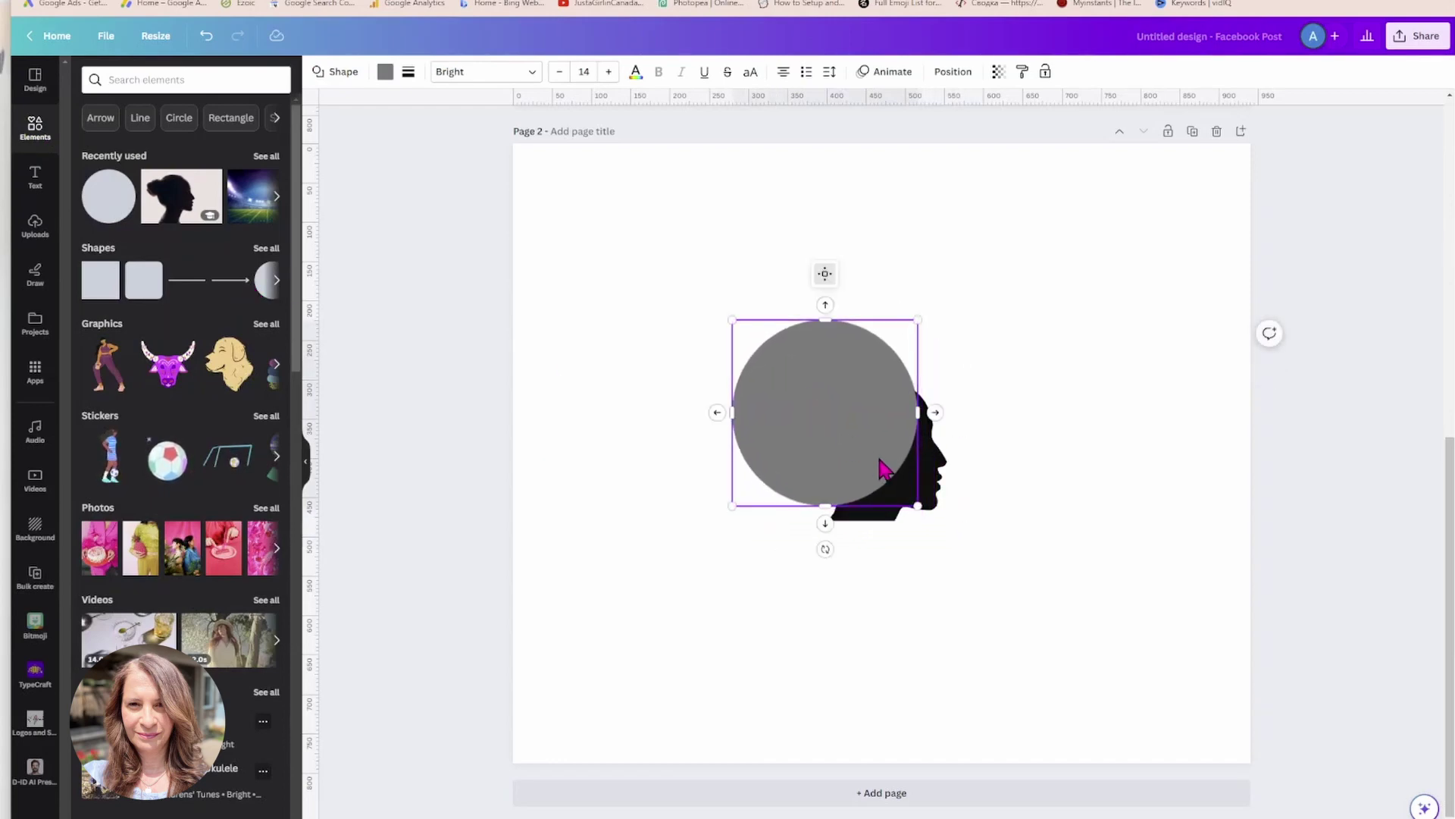
{"action": "left_click_drag", "start_coordinate": [915, 501], "coordinate": [986, 574]}
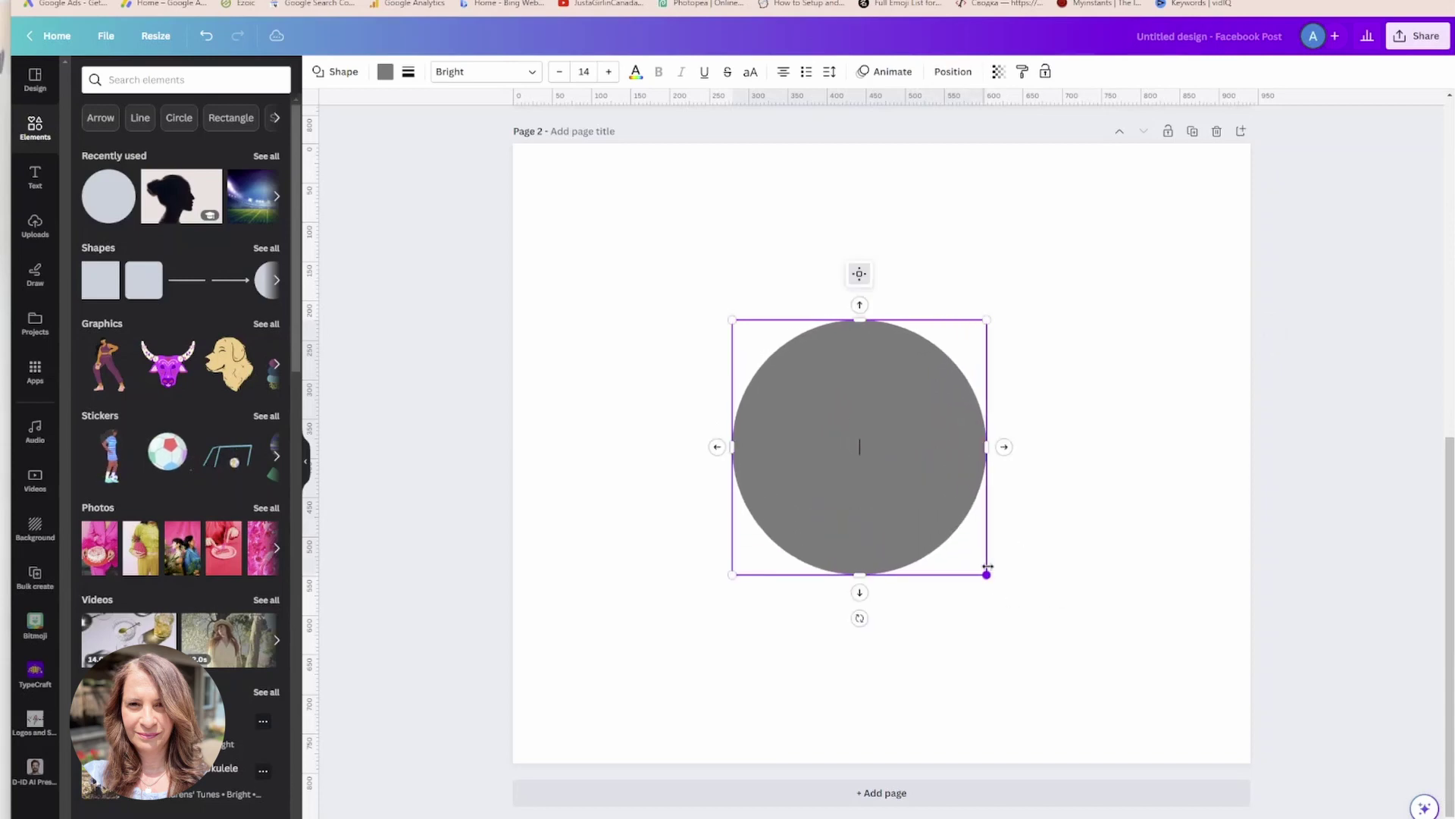
{"action": "left_click", "coordinate": [408, 71]}
{"action": "left_click", "coordinate": [452, 114]}
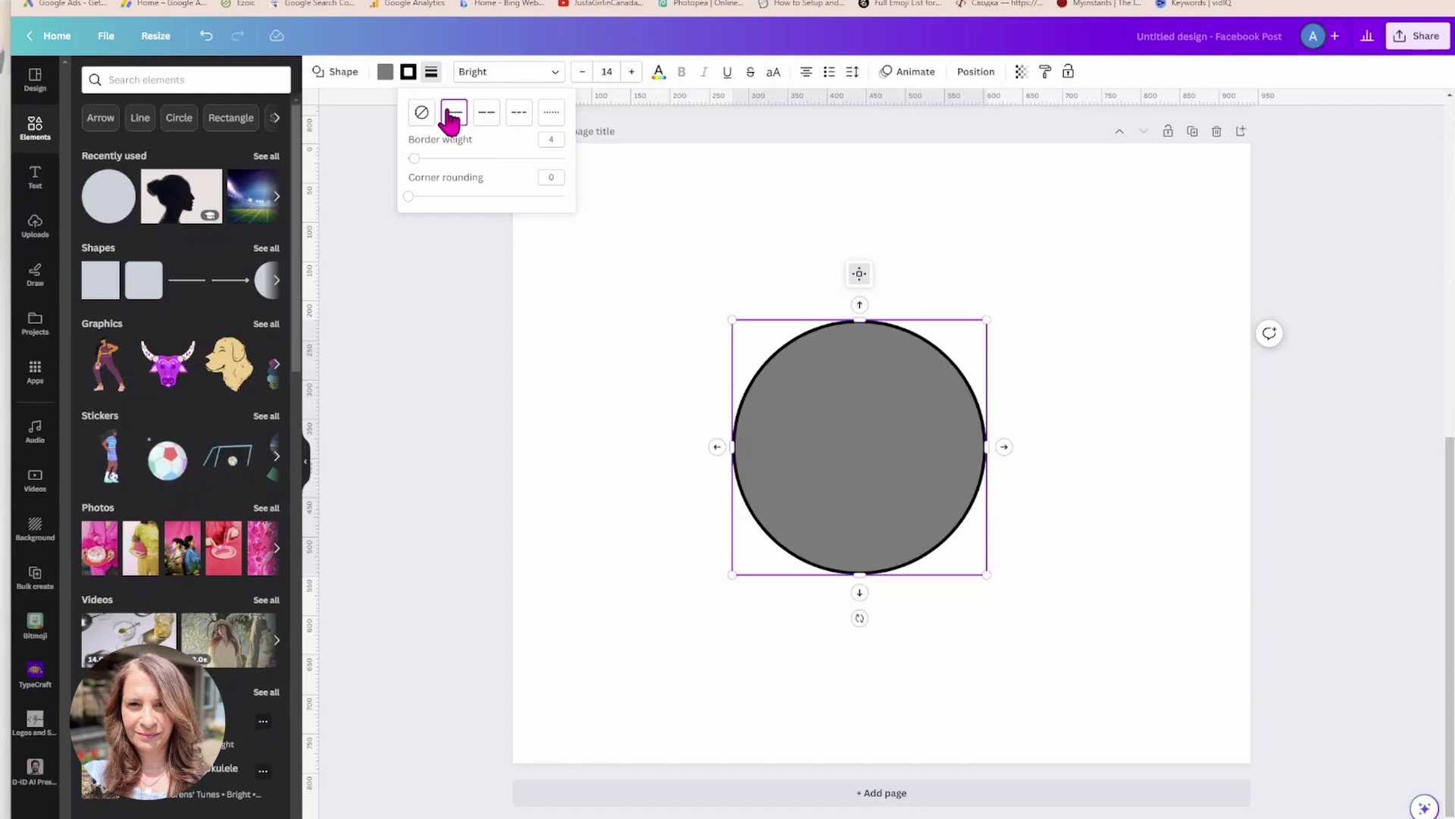
{"action": "left_click", "coordinate": [385, 74]}
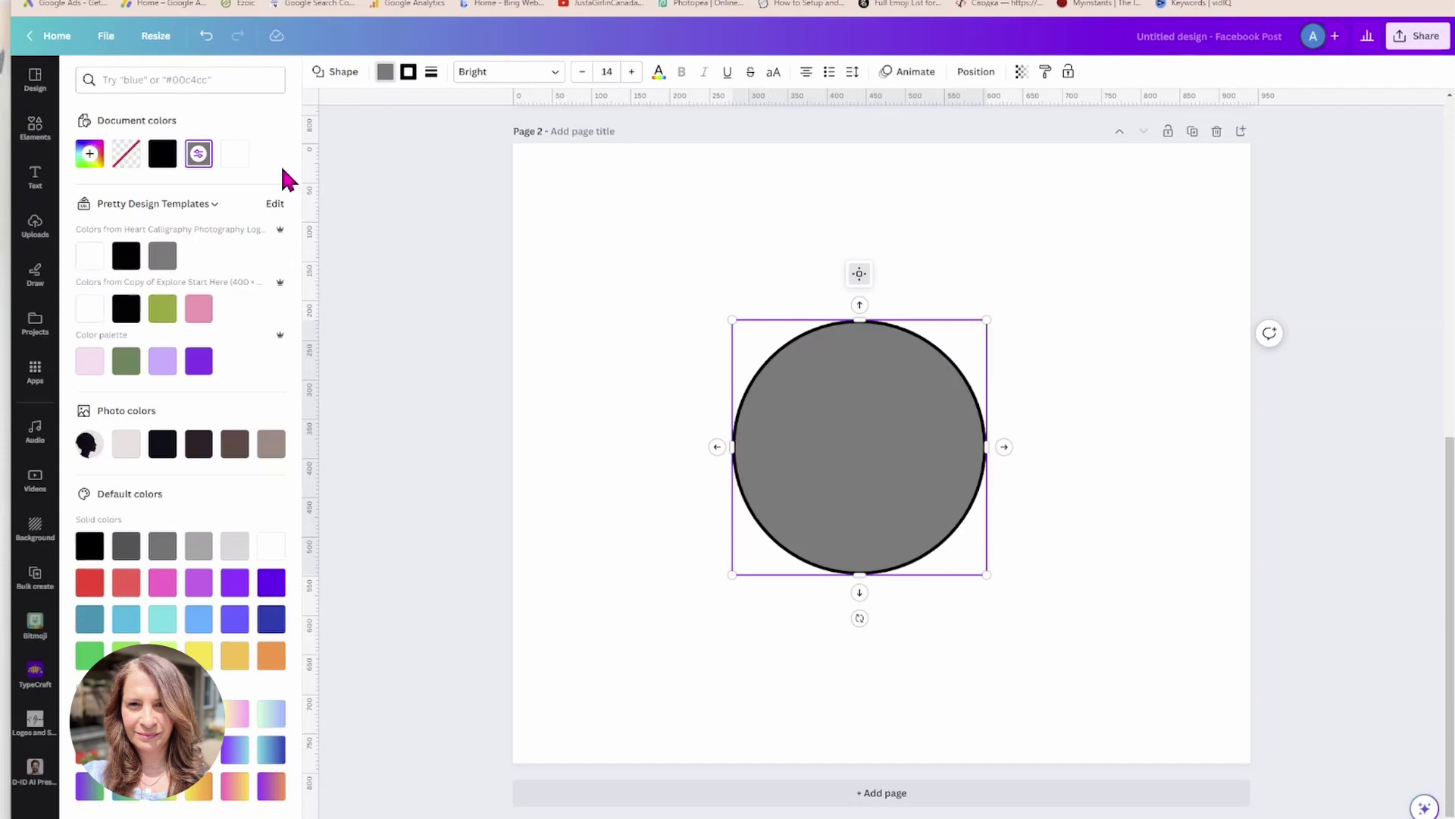
{"action": "left_click", "coordinate": [235, 156]}
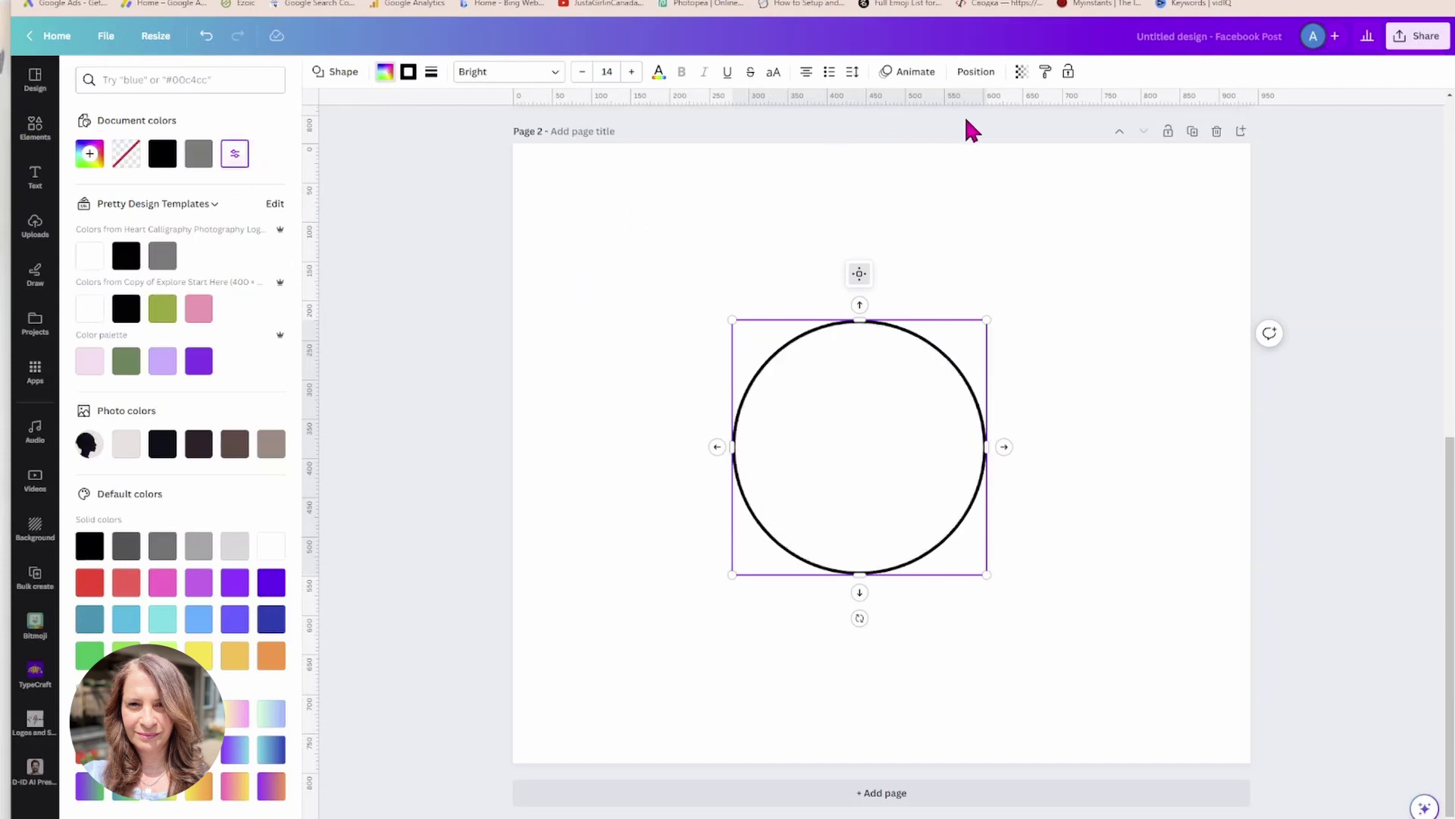
Send the circle to the back behind the silhouette.
{"action": "left_click", "coordinate": [976, 73]}
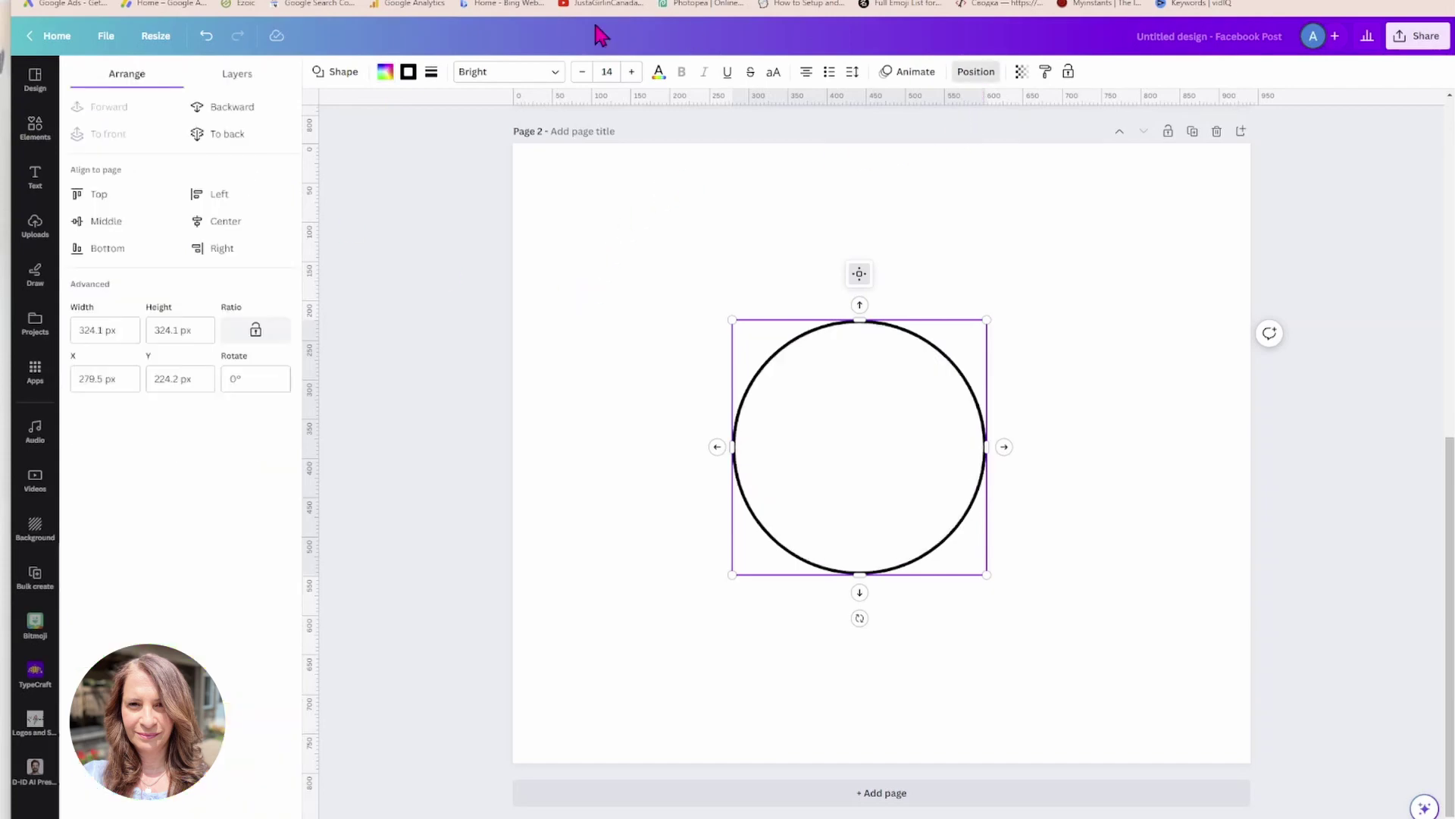
{"action": "left_click", "coordinate": [235, 134]}
{"action": "left_click", "coordinate": [614, 249]}
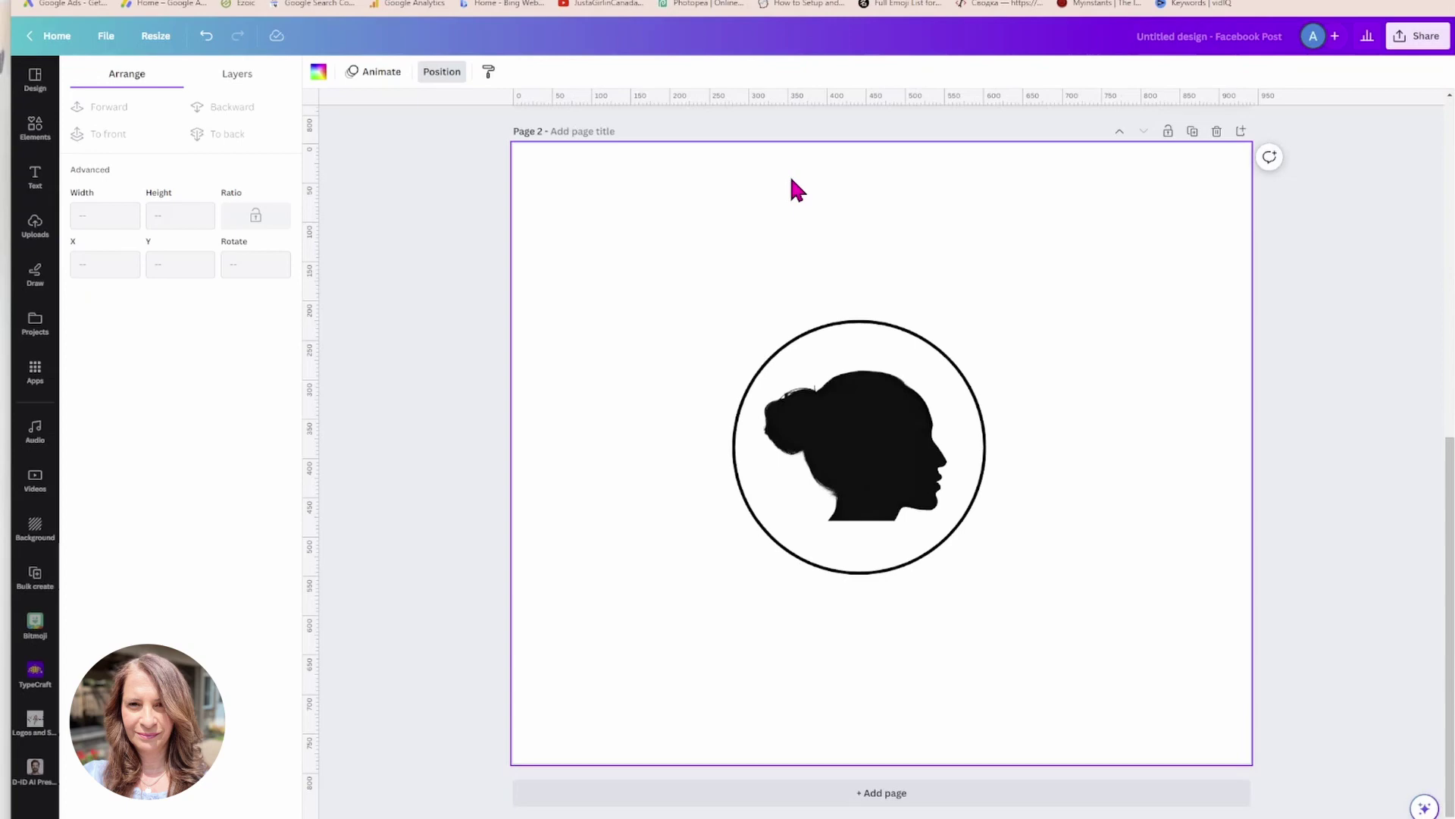
Add a curved black 'Add a subheading' text and move it above the circle.
{"action": "left_click", "coordinate": [39, 189]}
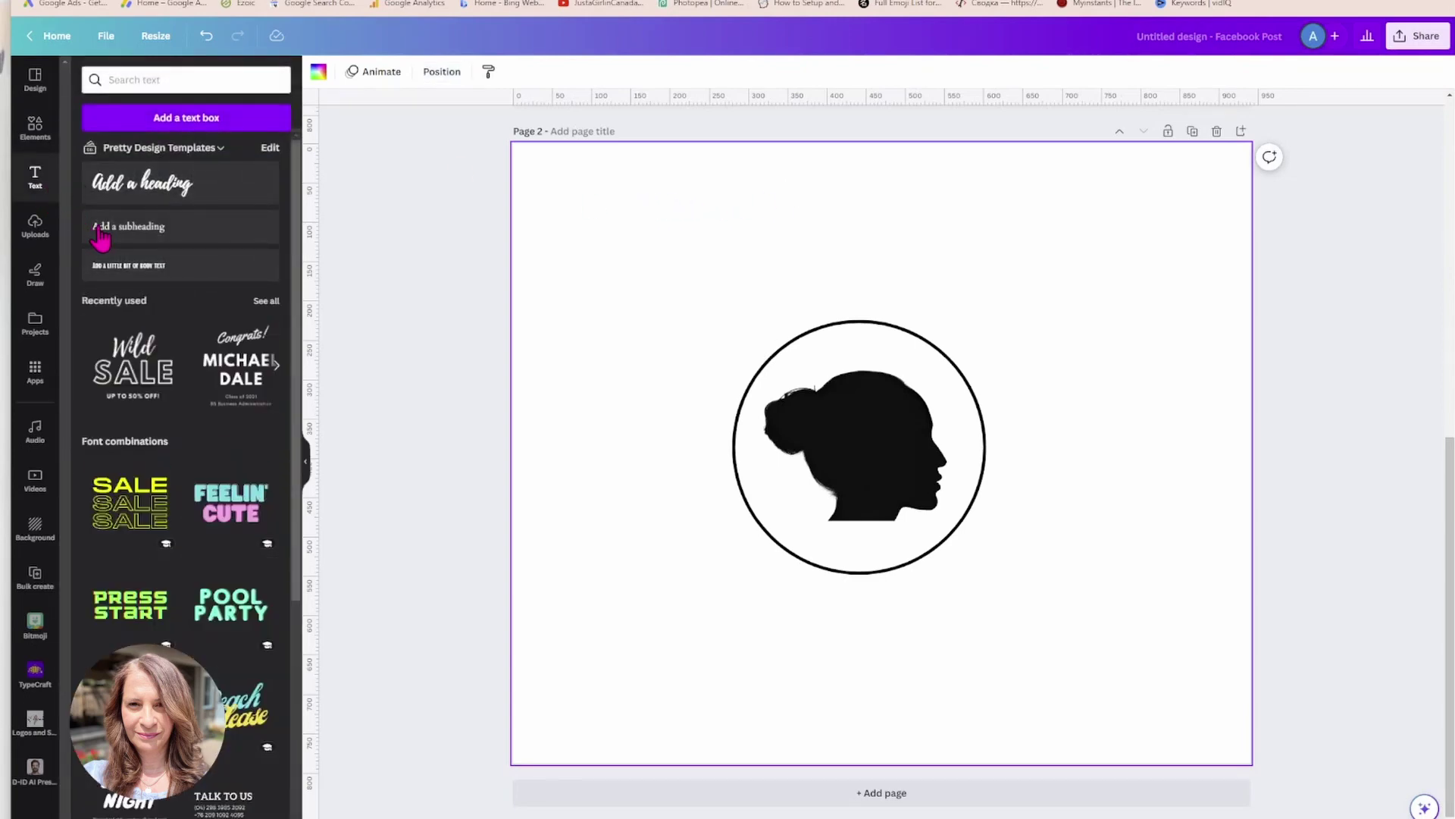
{"action": "left_click", "coordinate": [118, 232]}
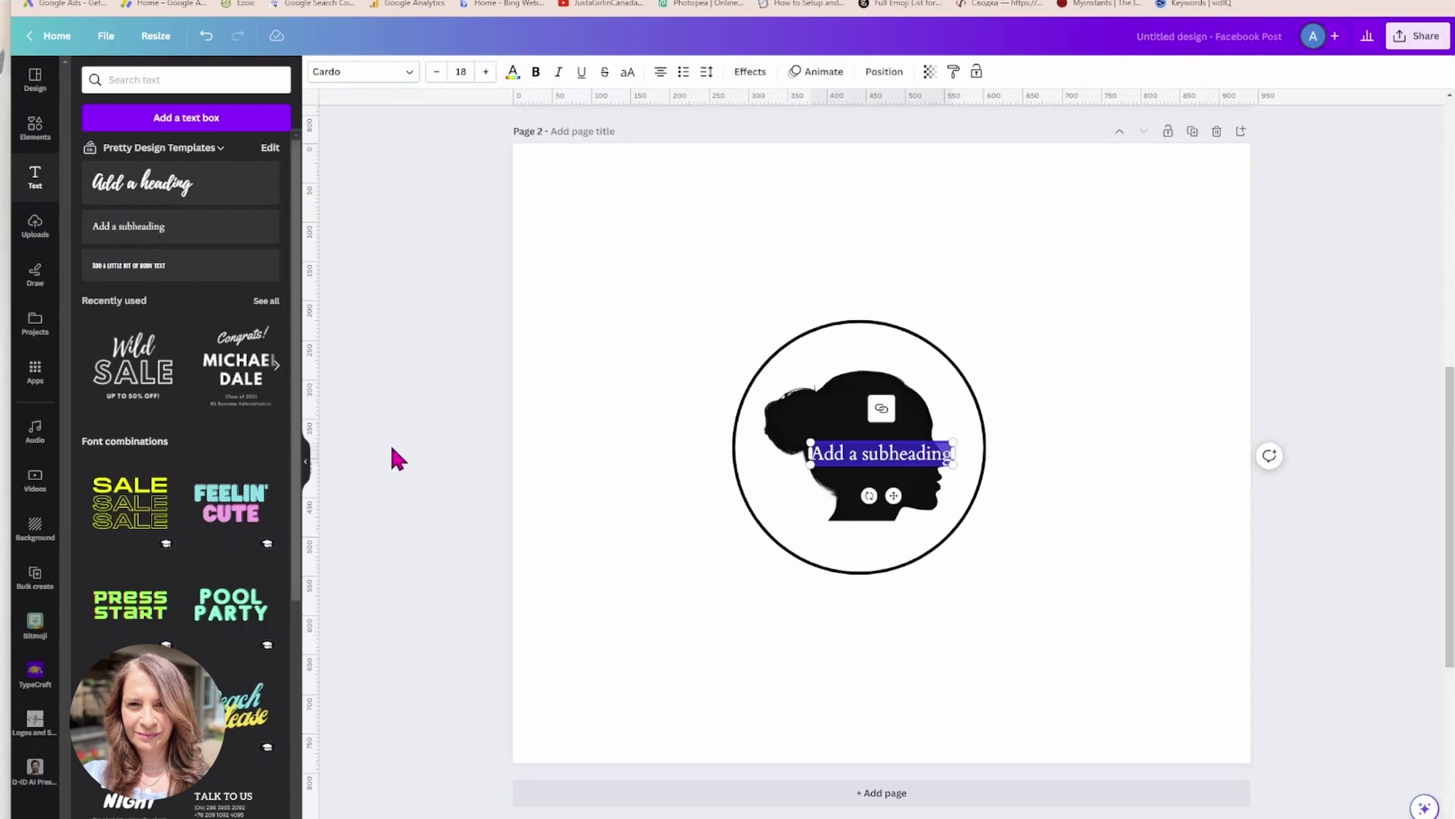
{"action": "left_click", "coordinate": [750, 72]}
{"action": "left_click", "coordinate": [183, 564]}
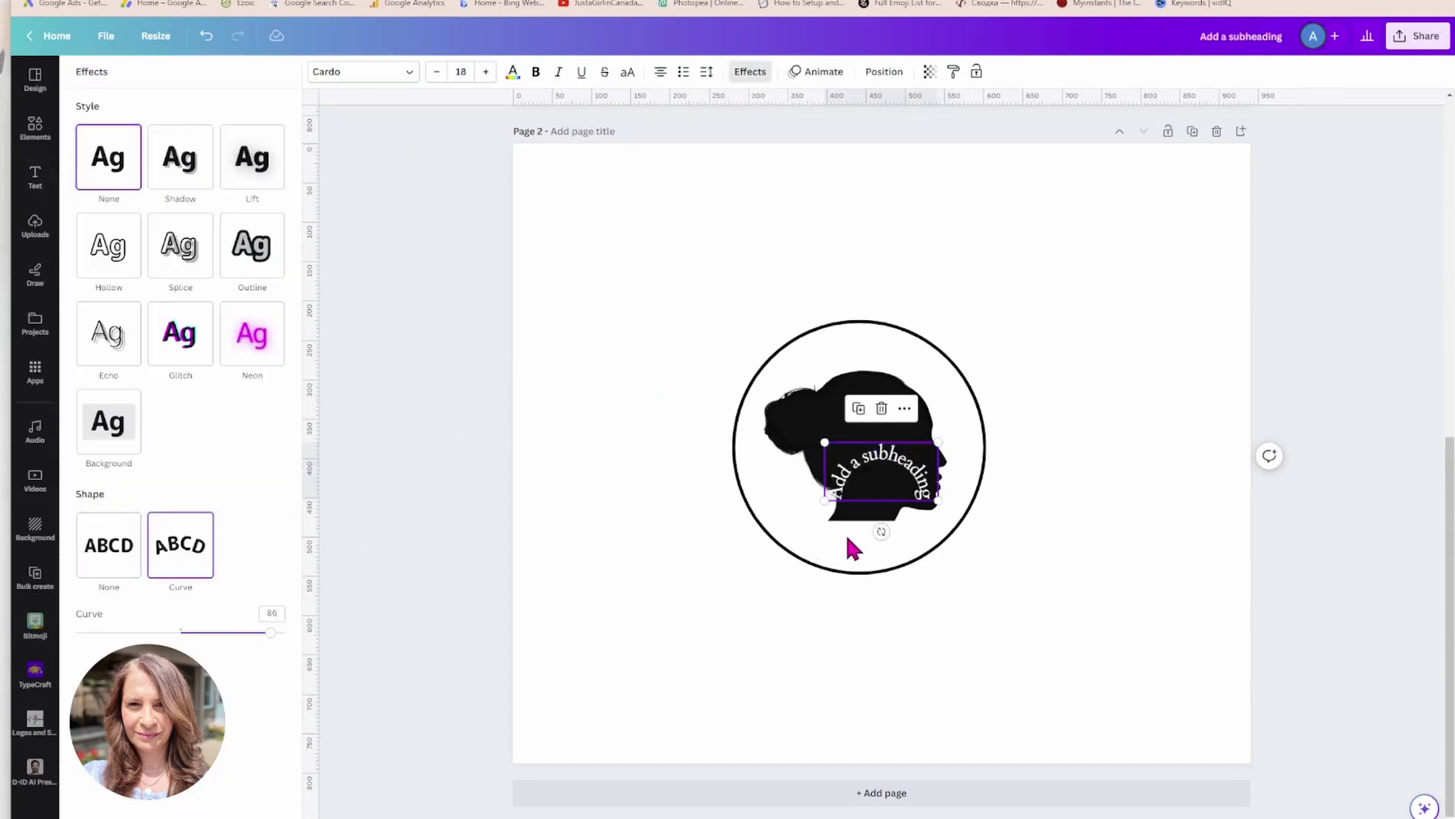
{"action": "left_click_drag", "start_coordinate": [870, 507], "coordinate": [838, 312]}
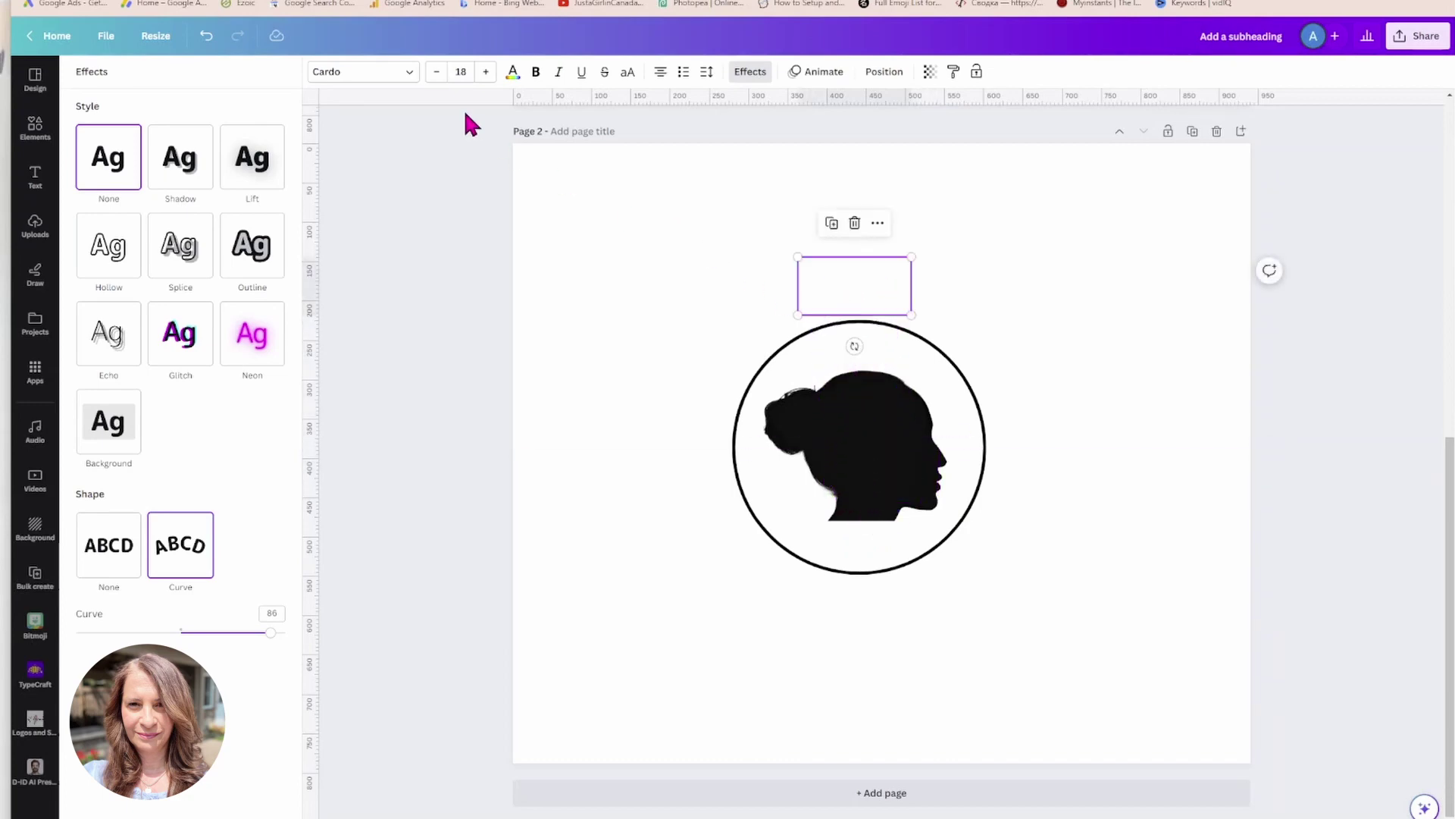
{"action": "left_click", "coordinate": [512, 71]}
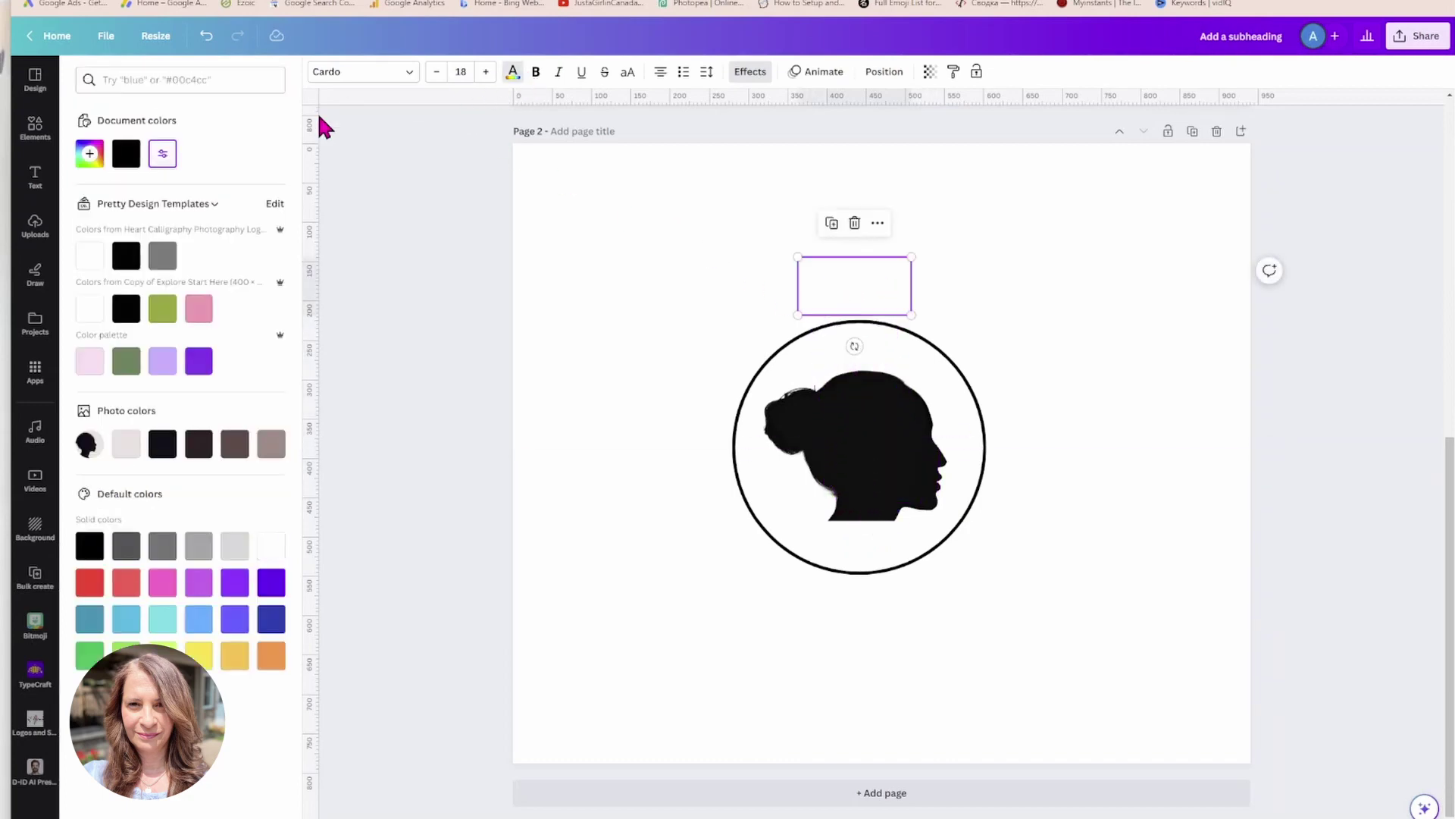
{"action": "left_click", "coordinate": [125, 161]}
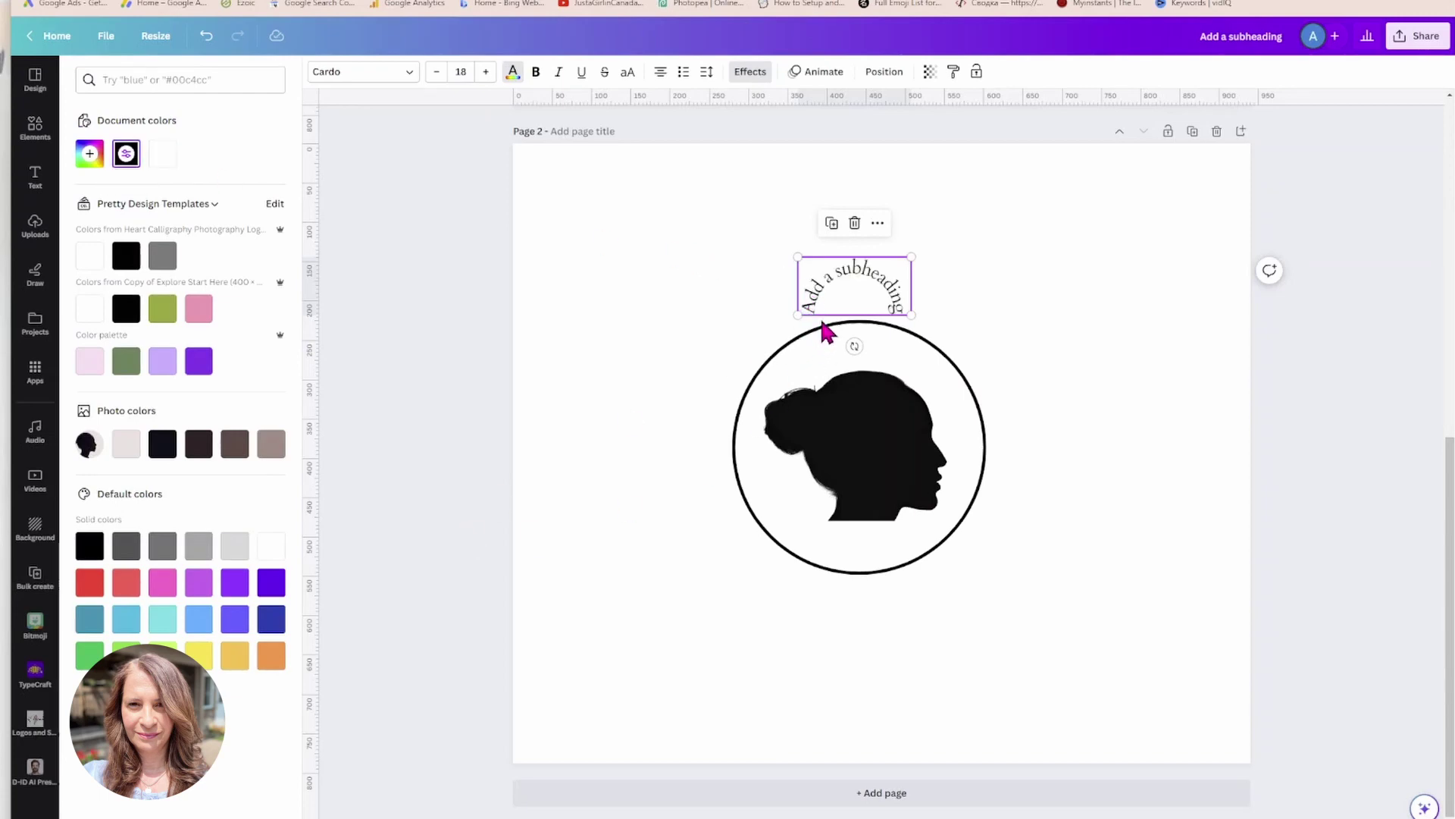
Lower the text Curve to about 34 and centre the arc just above the circle.
{"action": "left_click", "coordinate": [751, 73]}
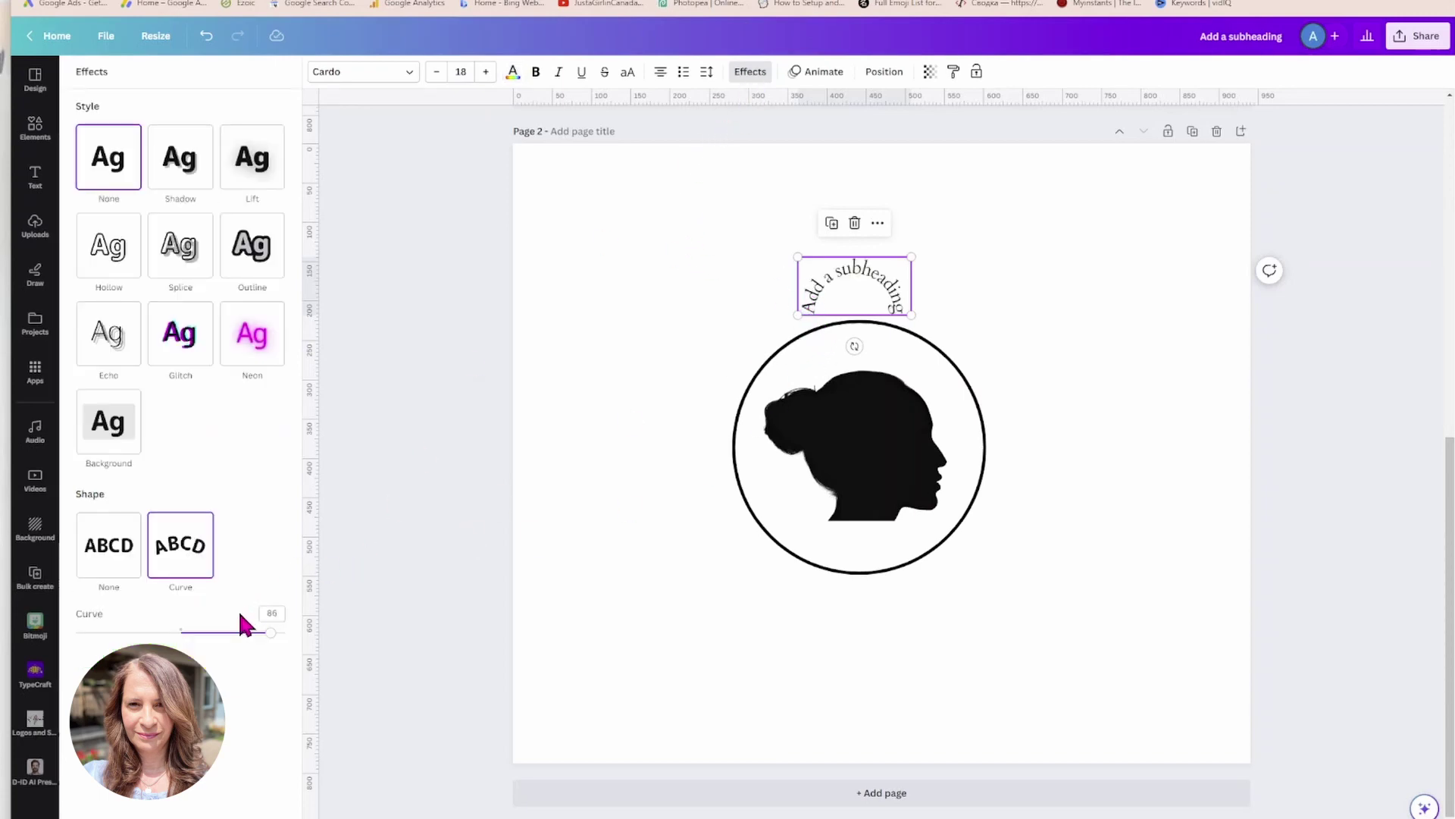
{"action": "left_click_drag", "start_coordinate": [271, 632], "coordinate": [216, 632]}
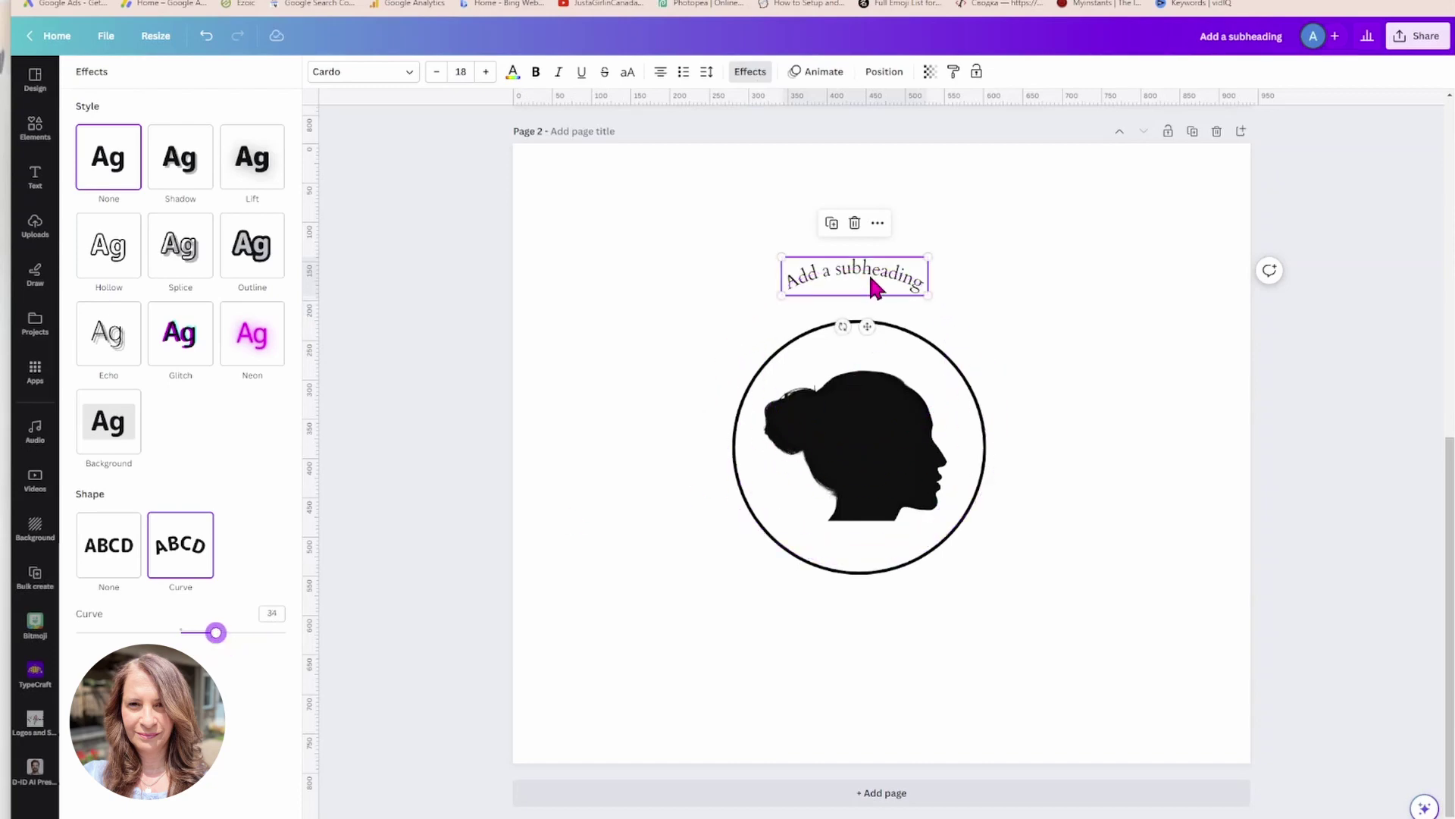
{"action": "left_click_drag", "start_coordinate": [868, 271], "coordinate": [870, 298]}
{"action": "left_click", "coordinate": [1110, 659]}
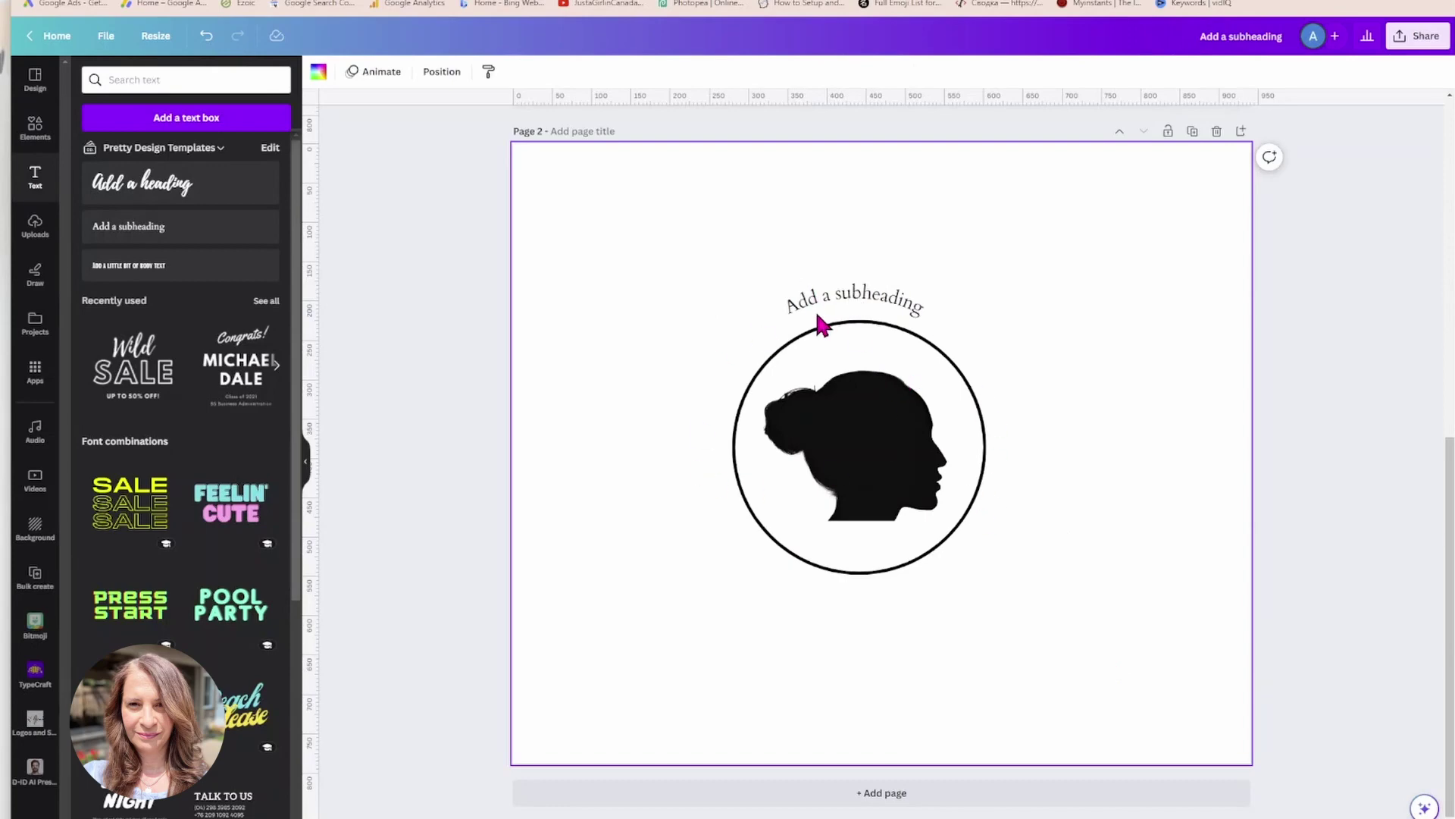
{"action": "left_click_drag", "start_coordinate": [884, 308], "coordinate": [889, 307]}
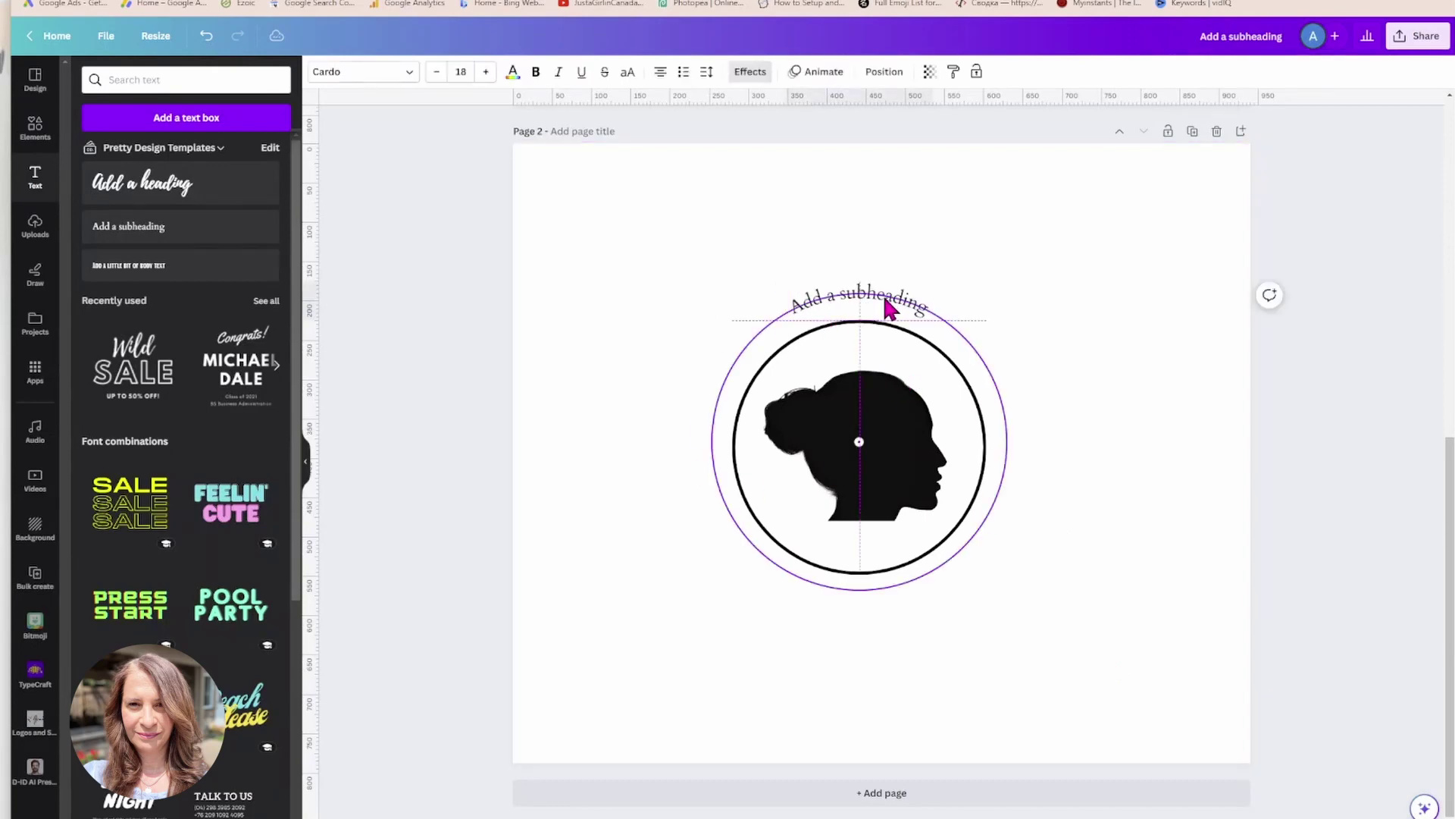
{"action": "left_click", "coordinate": [977, 250]}
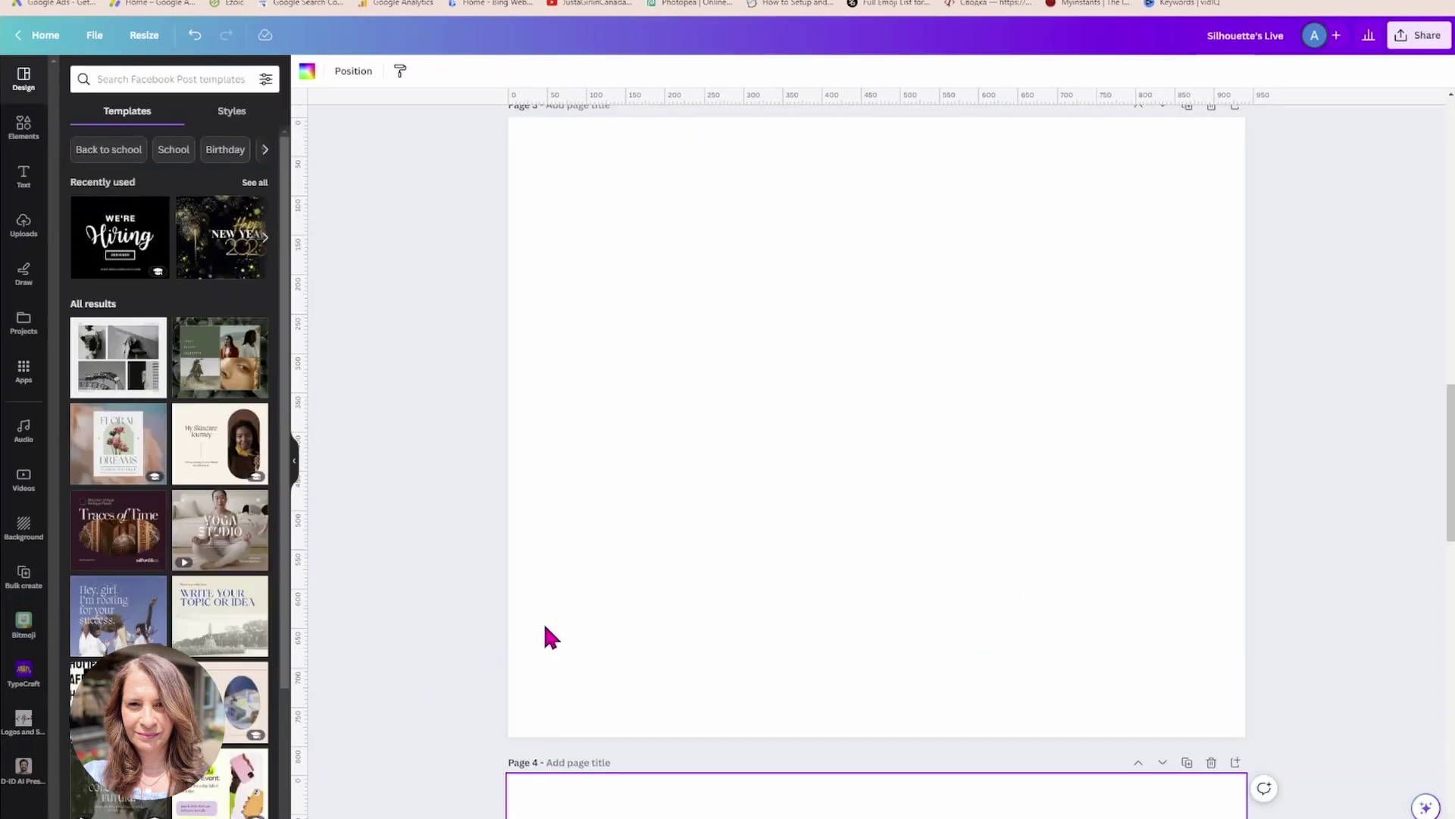
Search Elements for 'waterfall' and set the purple-sky waterfall photo as Page 4's background.
{"action": "scroll", "coordinate": [781, 425], "scroll_direction": "up", "scroll_amount": 2}
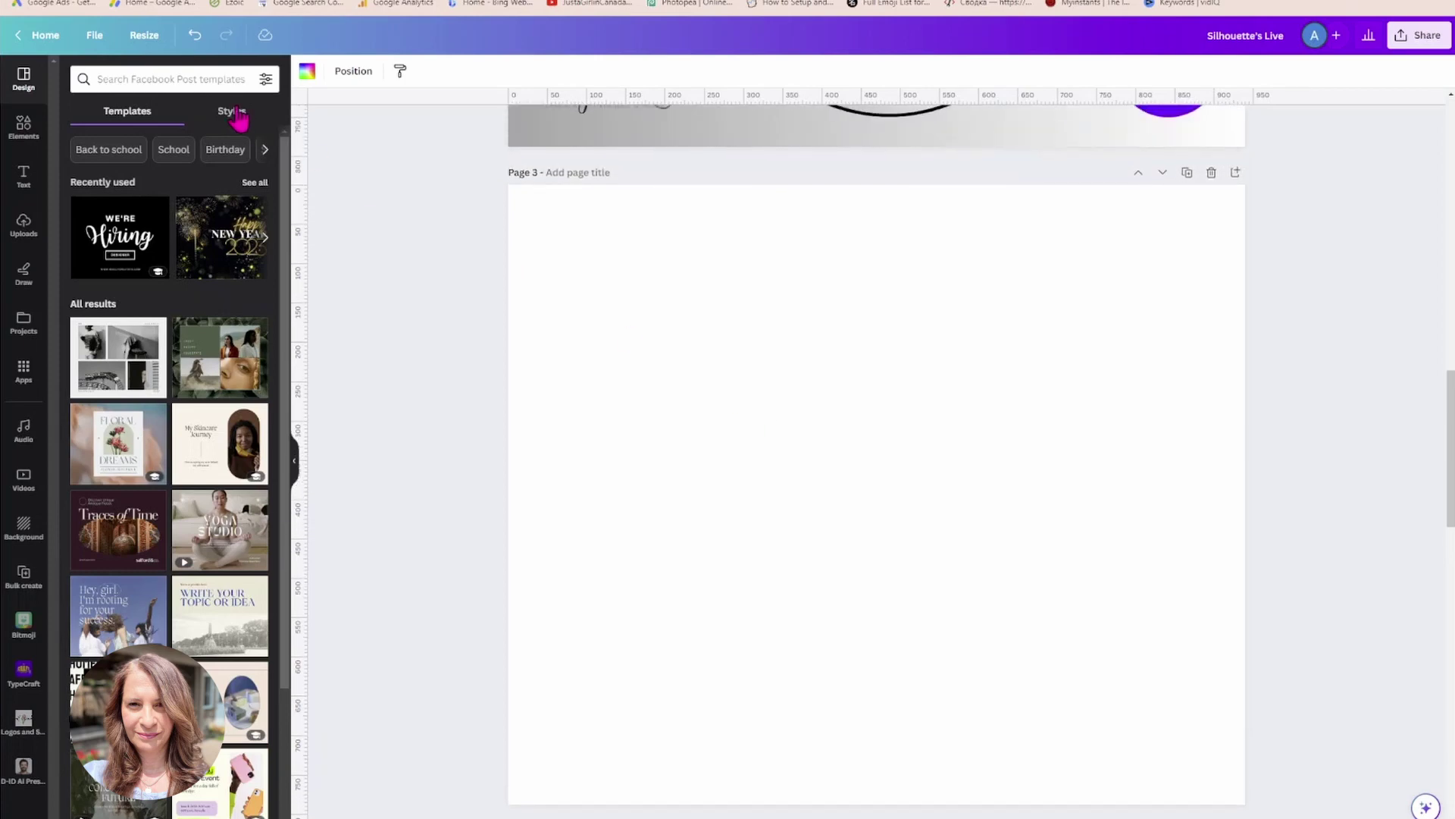
{"action": "left_click", "coordinate": [210, 78]}
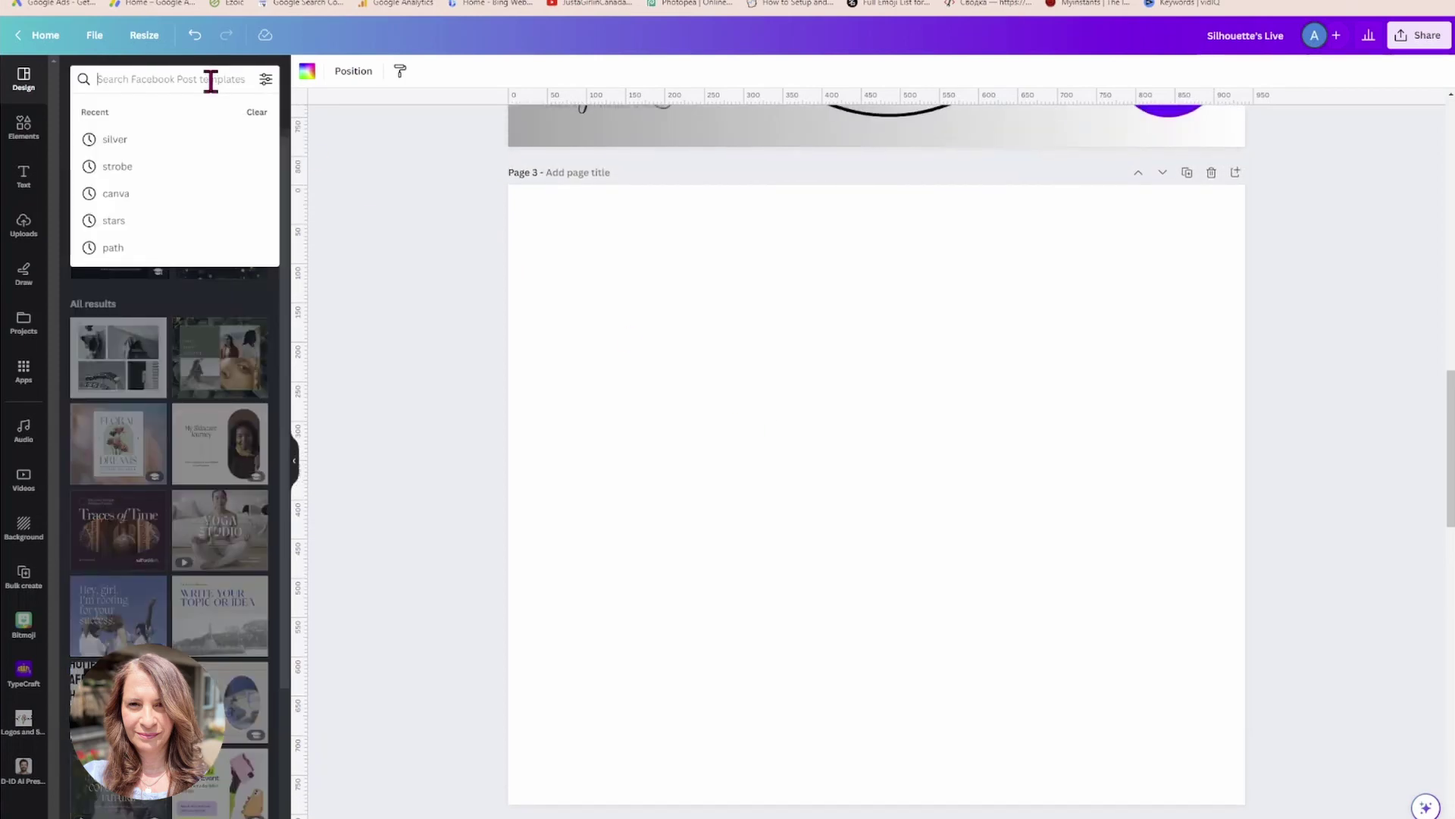
{"action": "left_click", "coordinate": [26, 131]}
{"action": "left_click", "coordinate": [110, 81]}
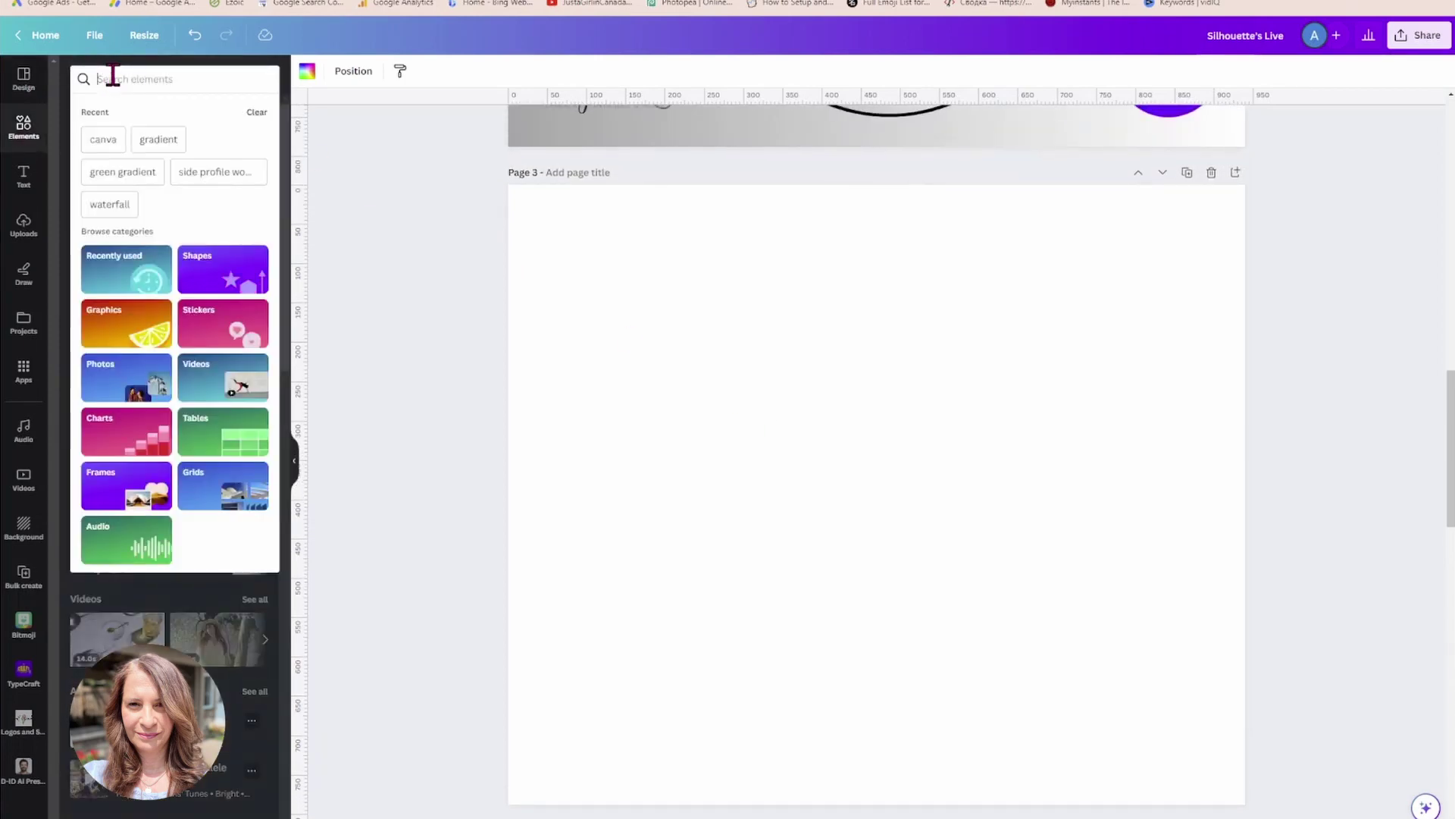
{"action": "type", "text": "waterfall"}
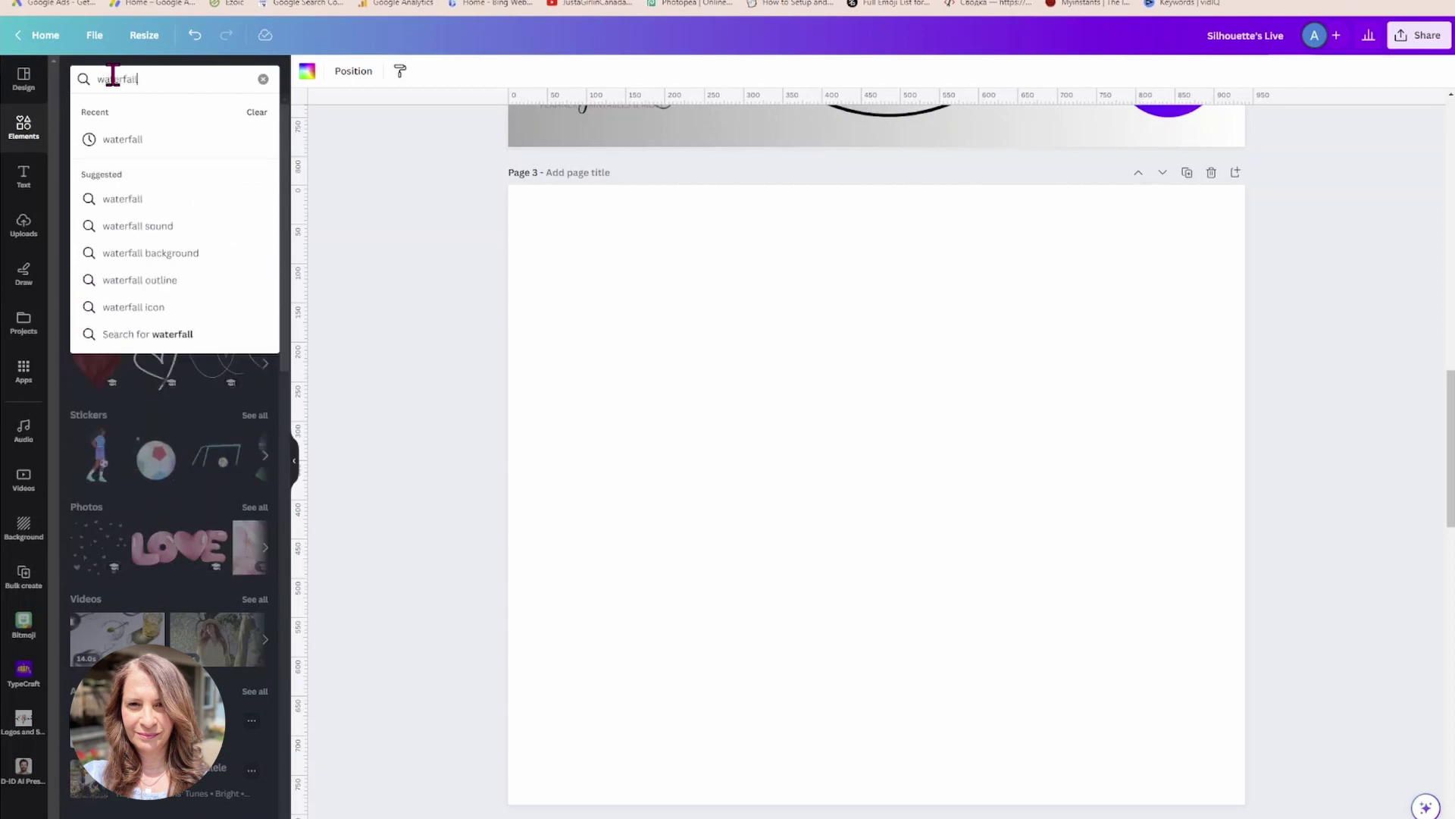
{"action": "key", "text": "Return"}
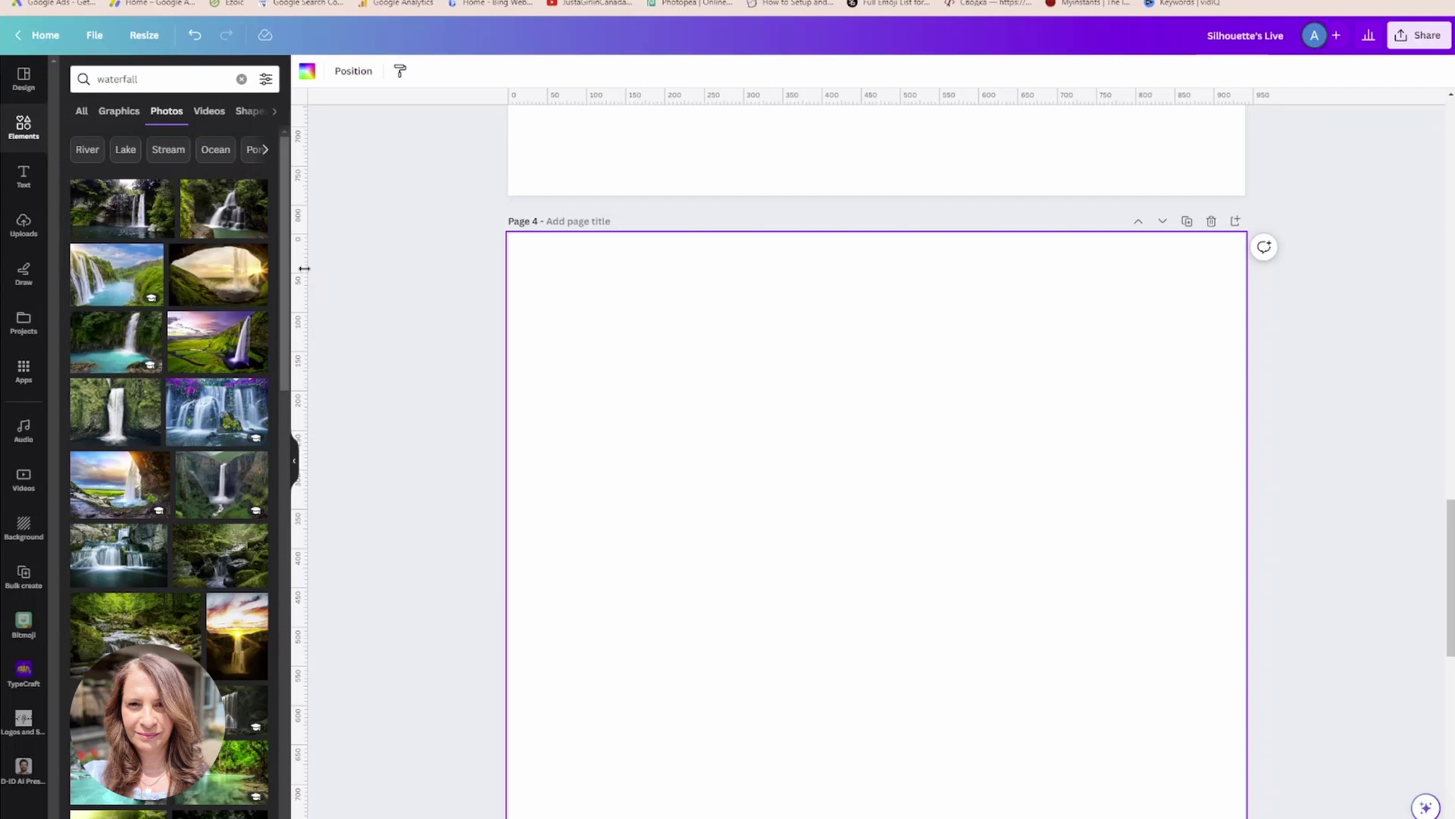
{"action": "left_click", "coordinate": [216, 350]}
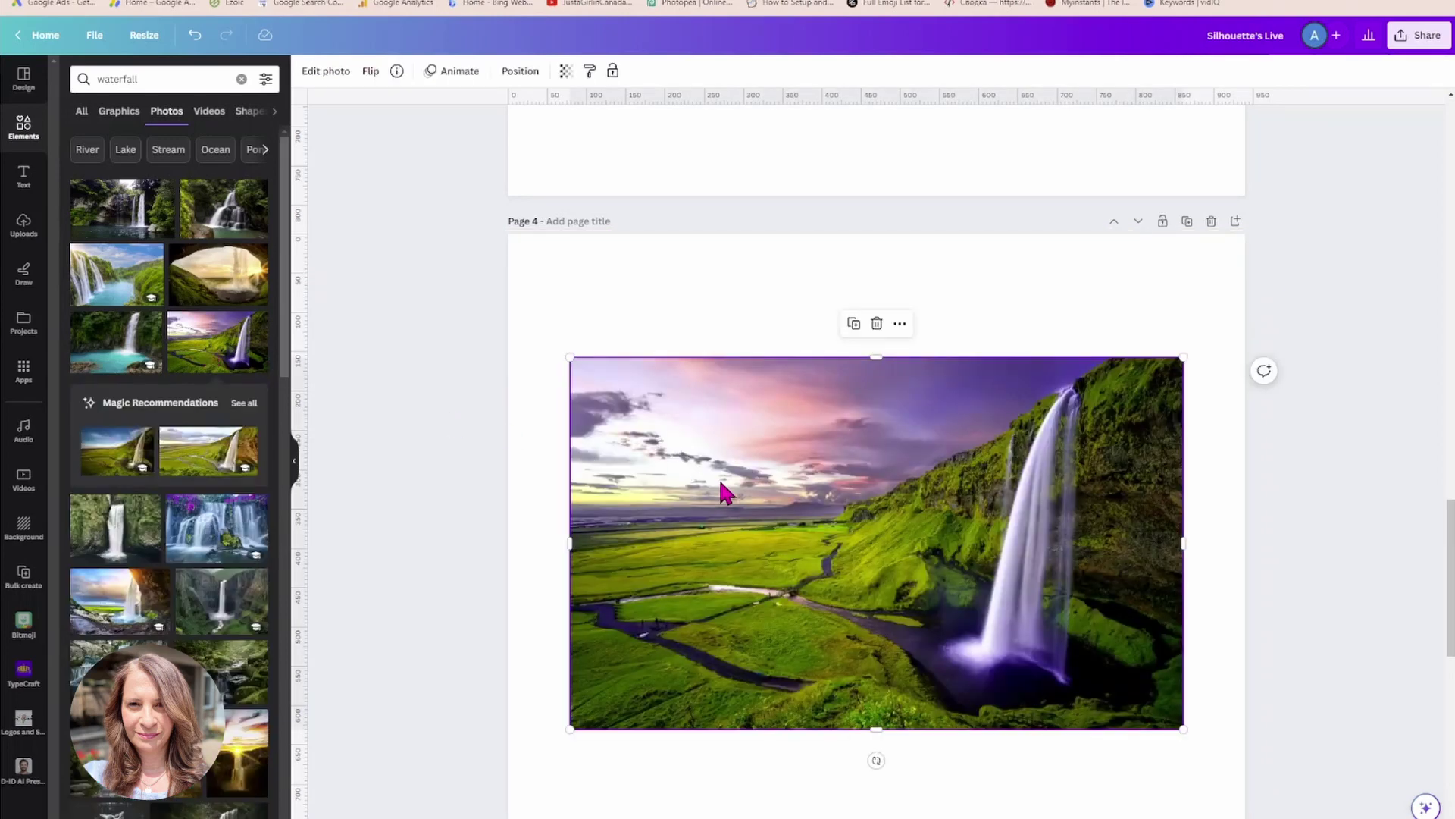
{"action": "right_click", "coordinate": [834, 473]}
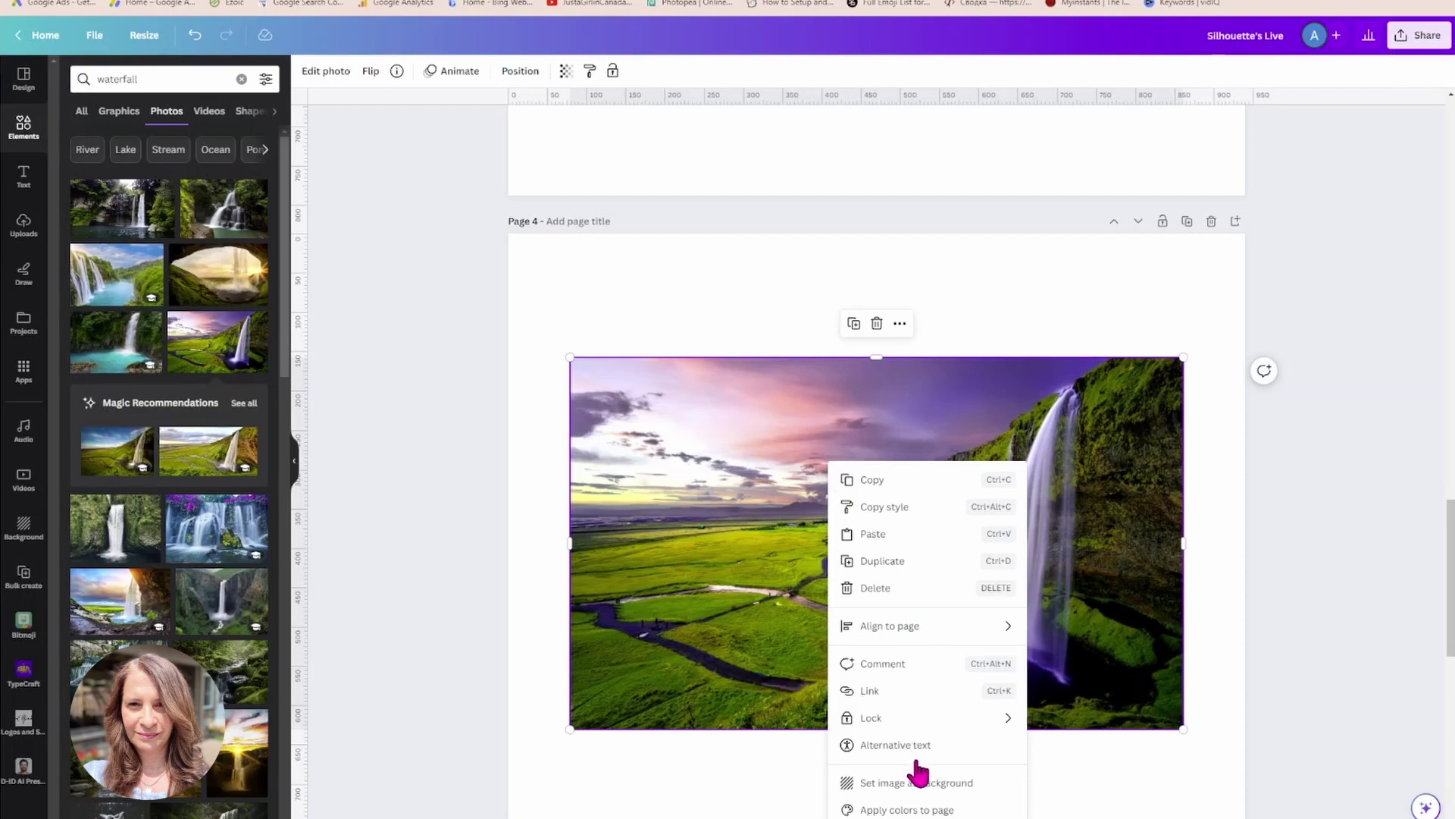
{"action": "left_click", "coordinate": [919, 788]}
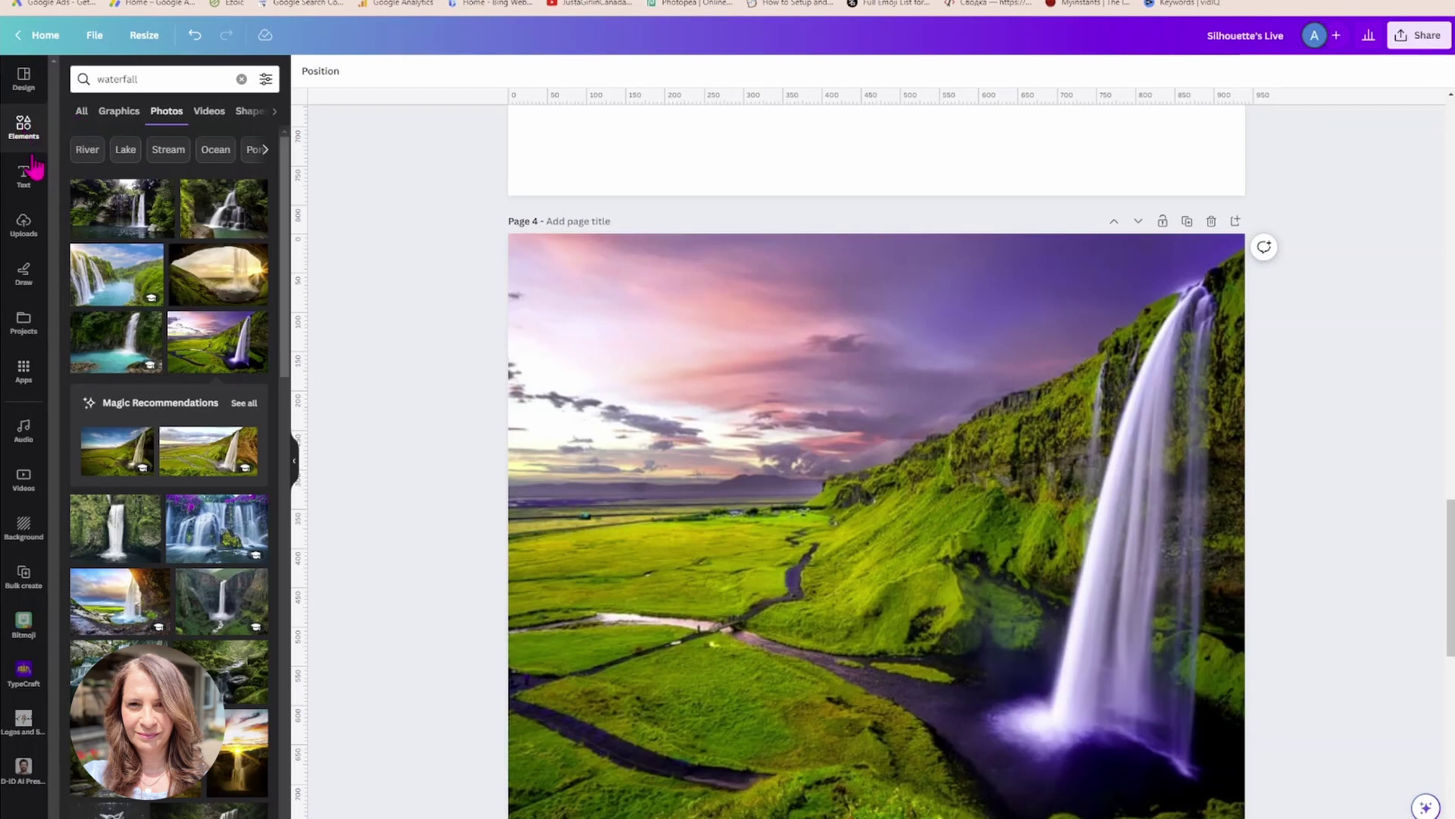
Search 'side profile woman' and add the braided-hair profile photo over the waterfall.
{"action": "left_click", "coordinate": [142, 77]}
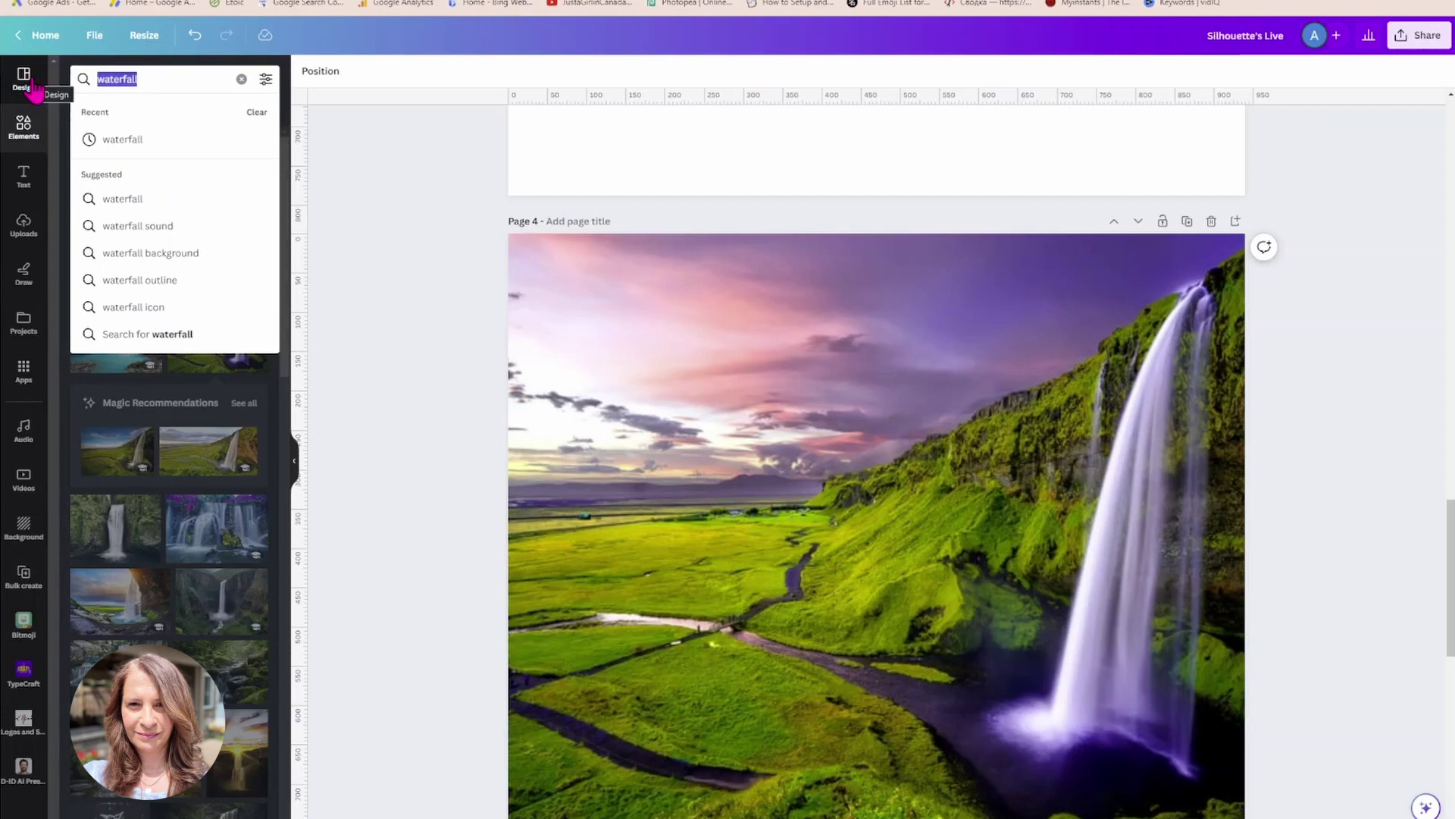
{"action": "type", "text": "side profile woman"}
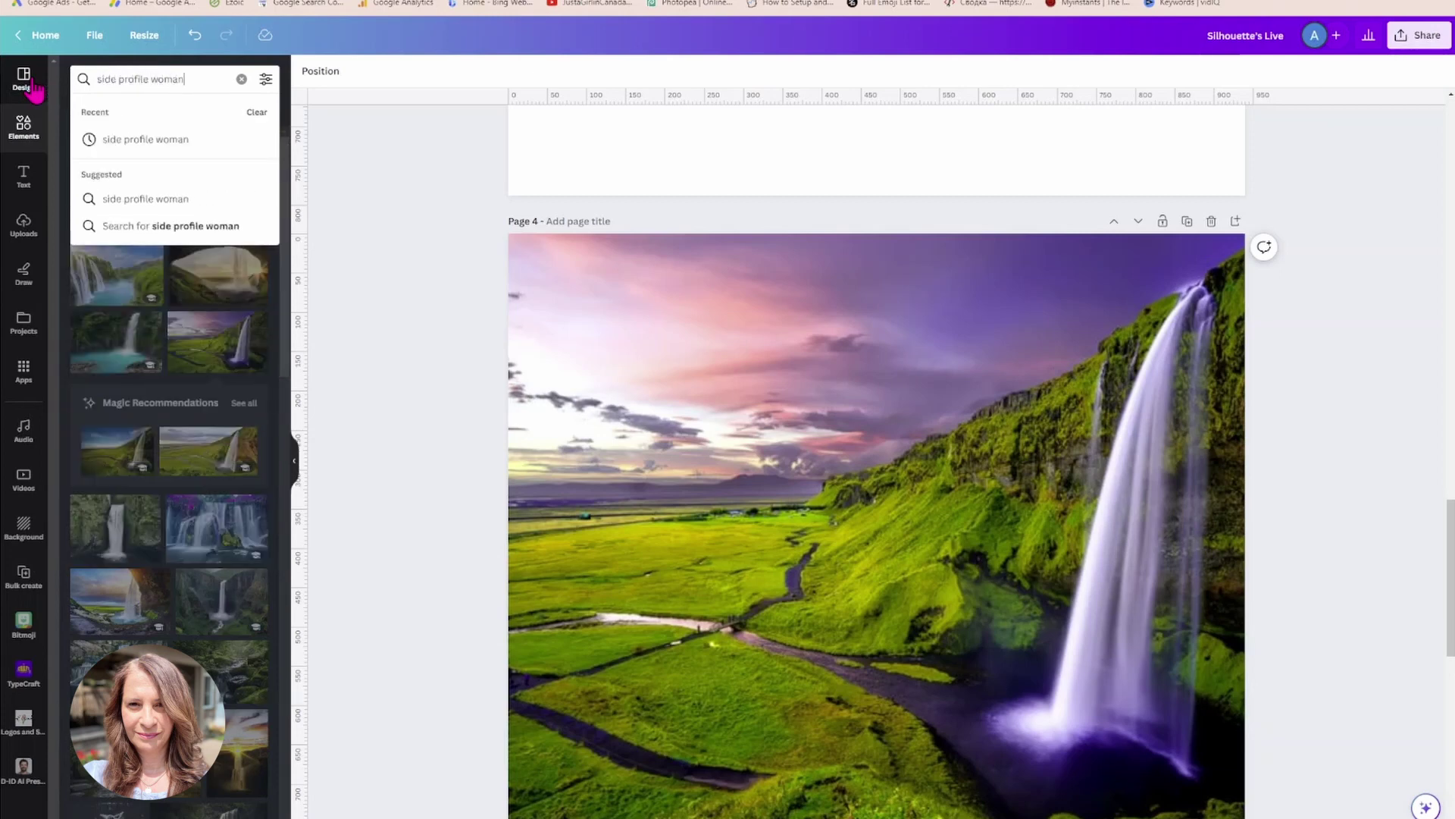
{"action": "key", "text": "Return"}
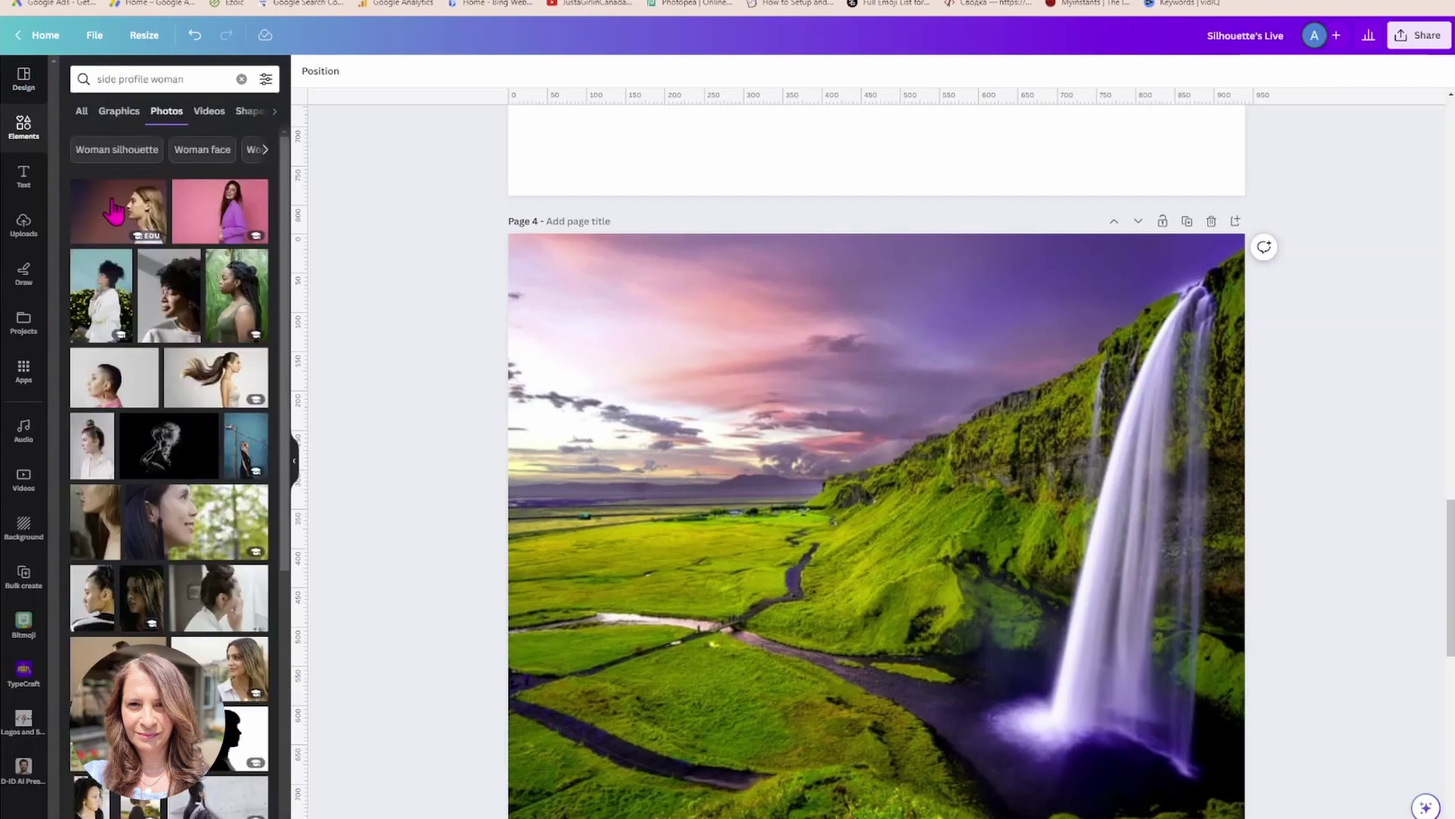
{"action": "left_click", "coordinate": [231, 292]}
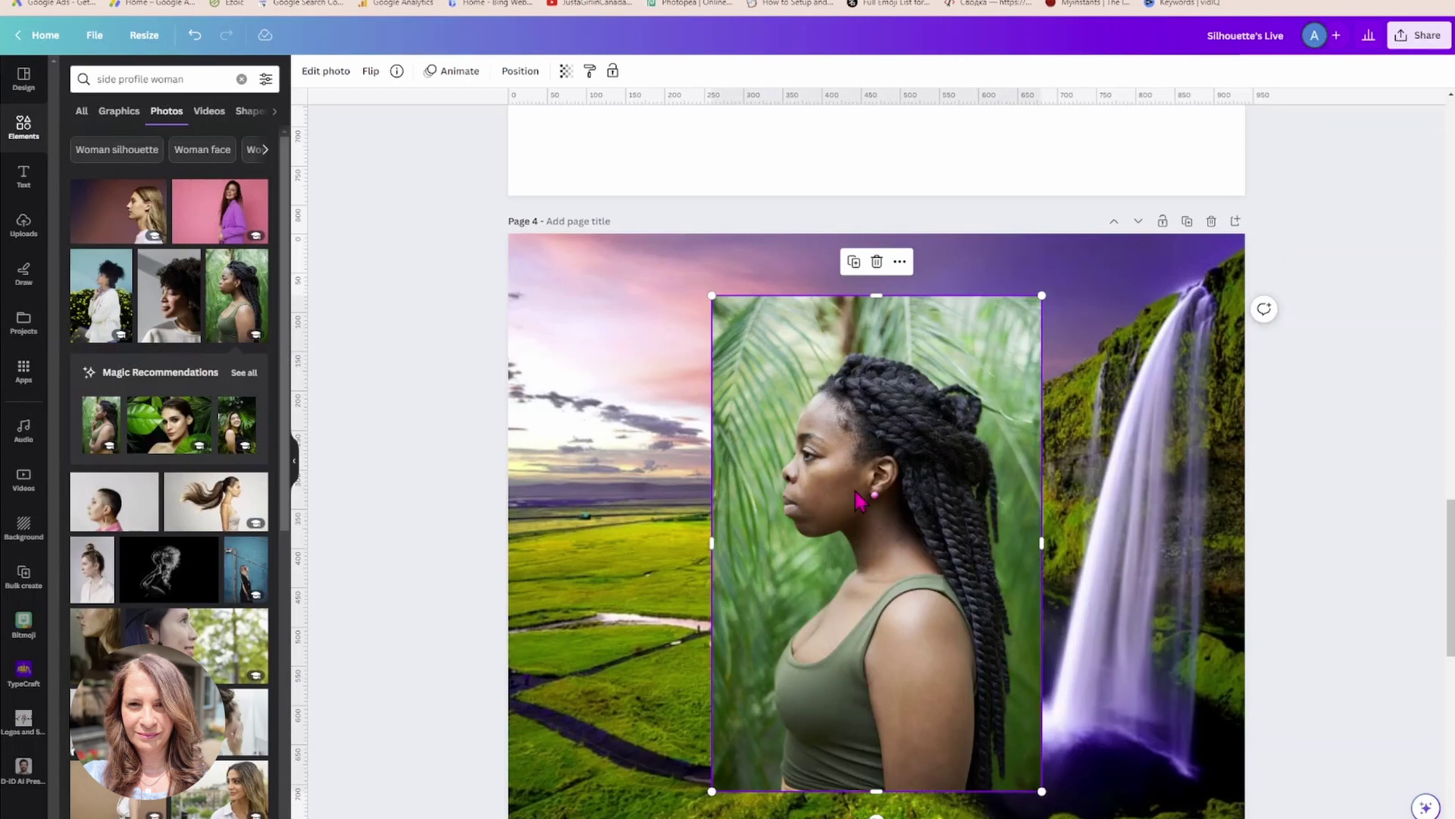
Flip the woman photo horizontally so she faces right.
{"action": "left_click", "coordinate": [370, 72]}
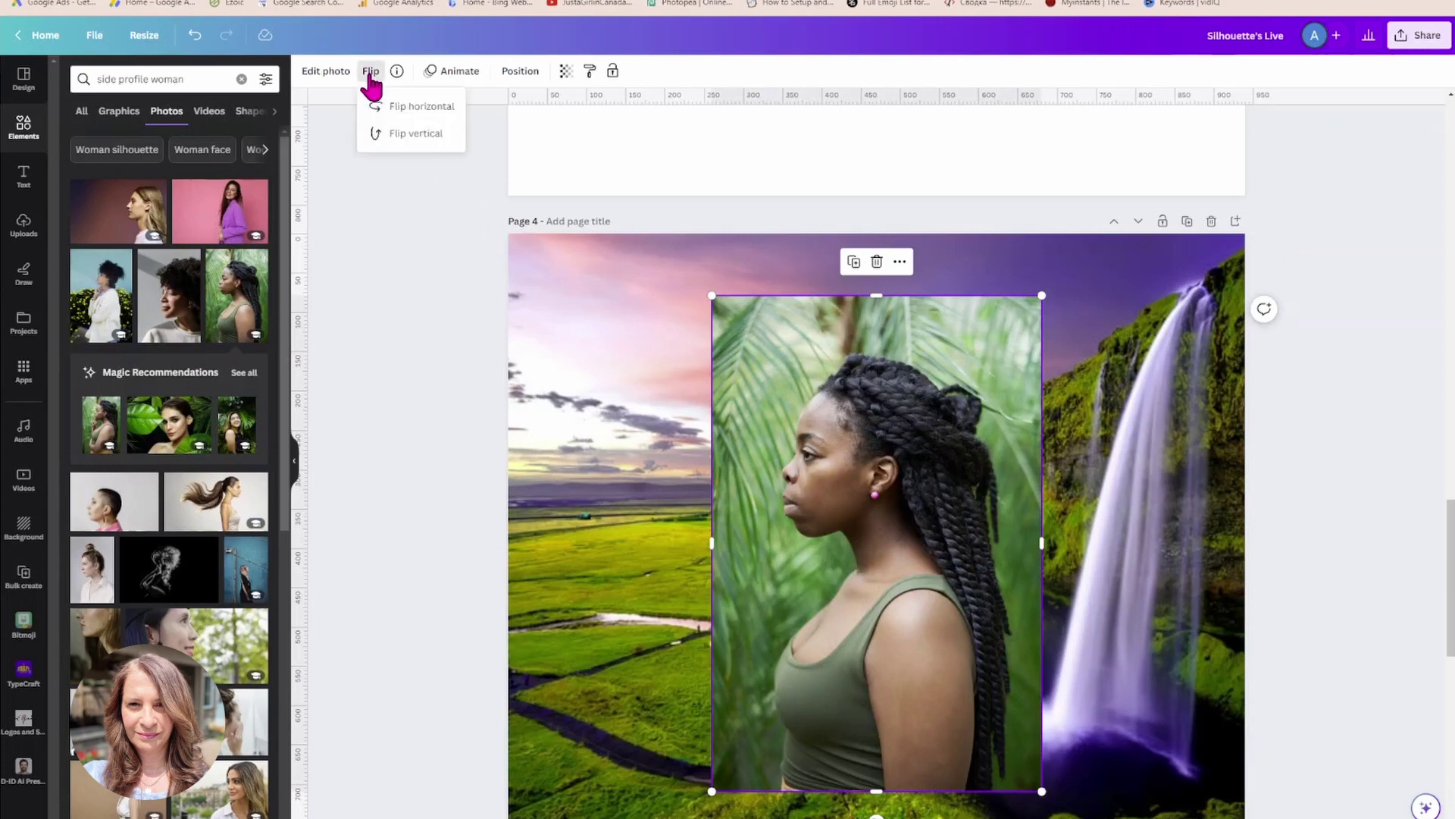
{"action": "left_click", "coordinate": [399, 112]}
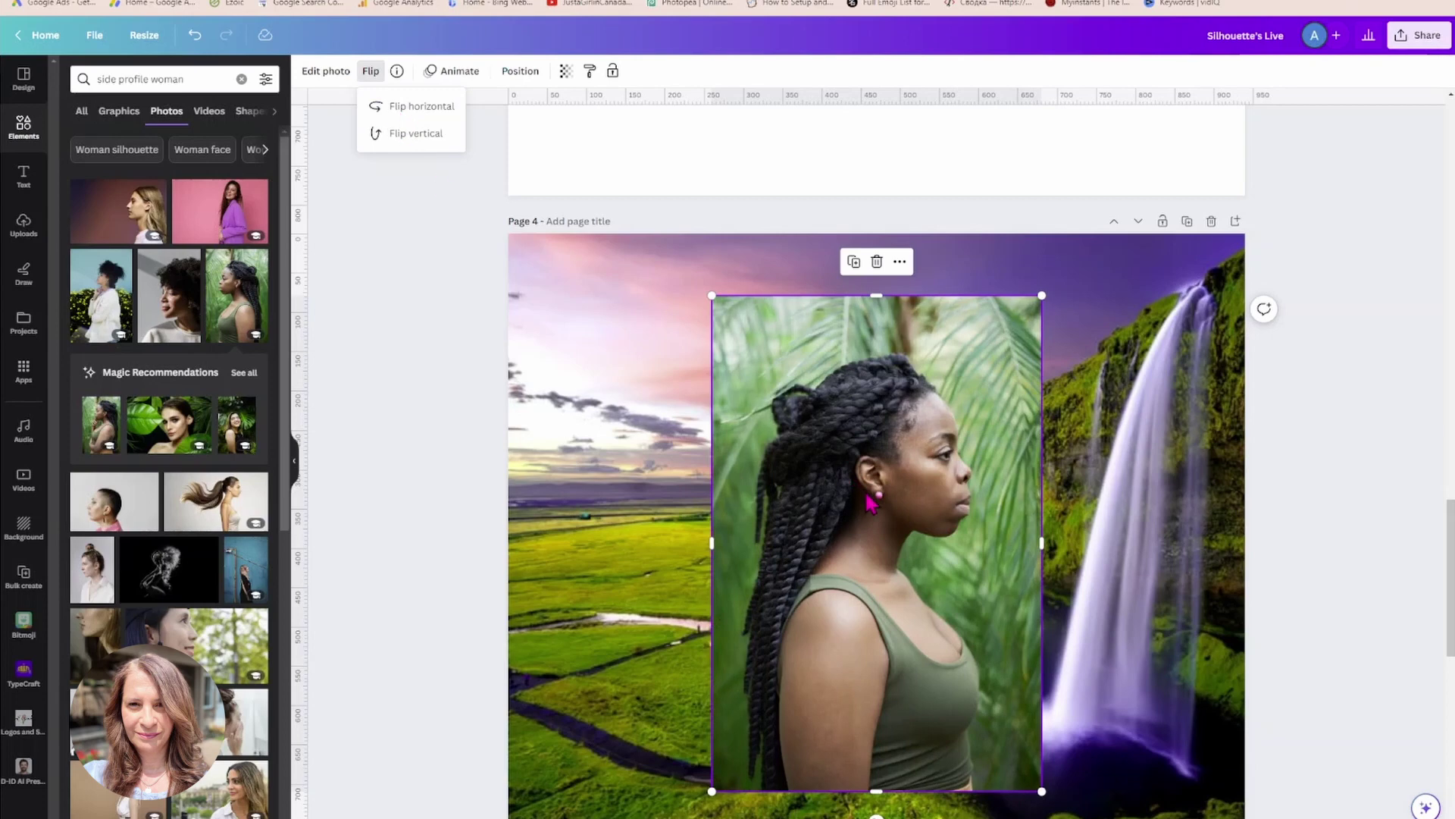
{"action": "left_click", "coordinate": [838, 413]}
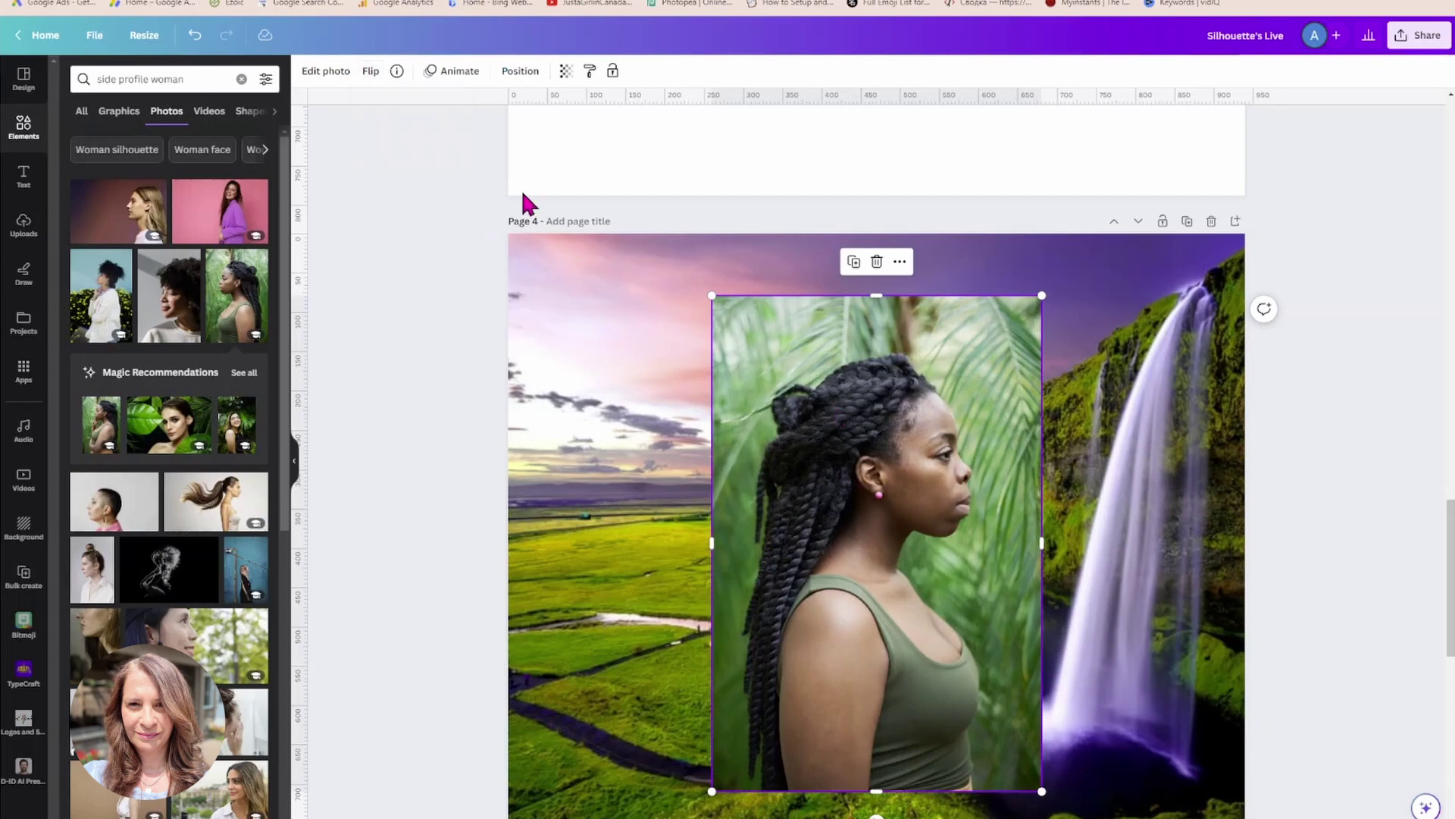
Remove the woman photo's jungle background, then shift it left and enlarge it to about 554 × 829.
{"action": "left_click", "coordinate": [321, 76]}
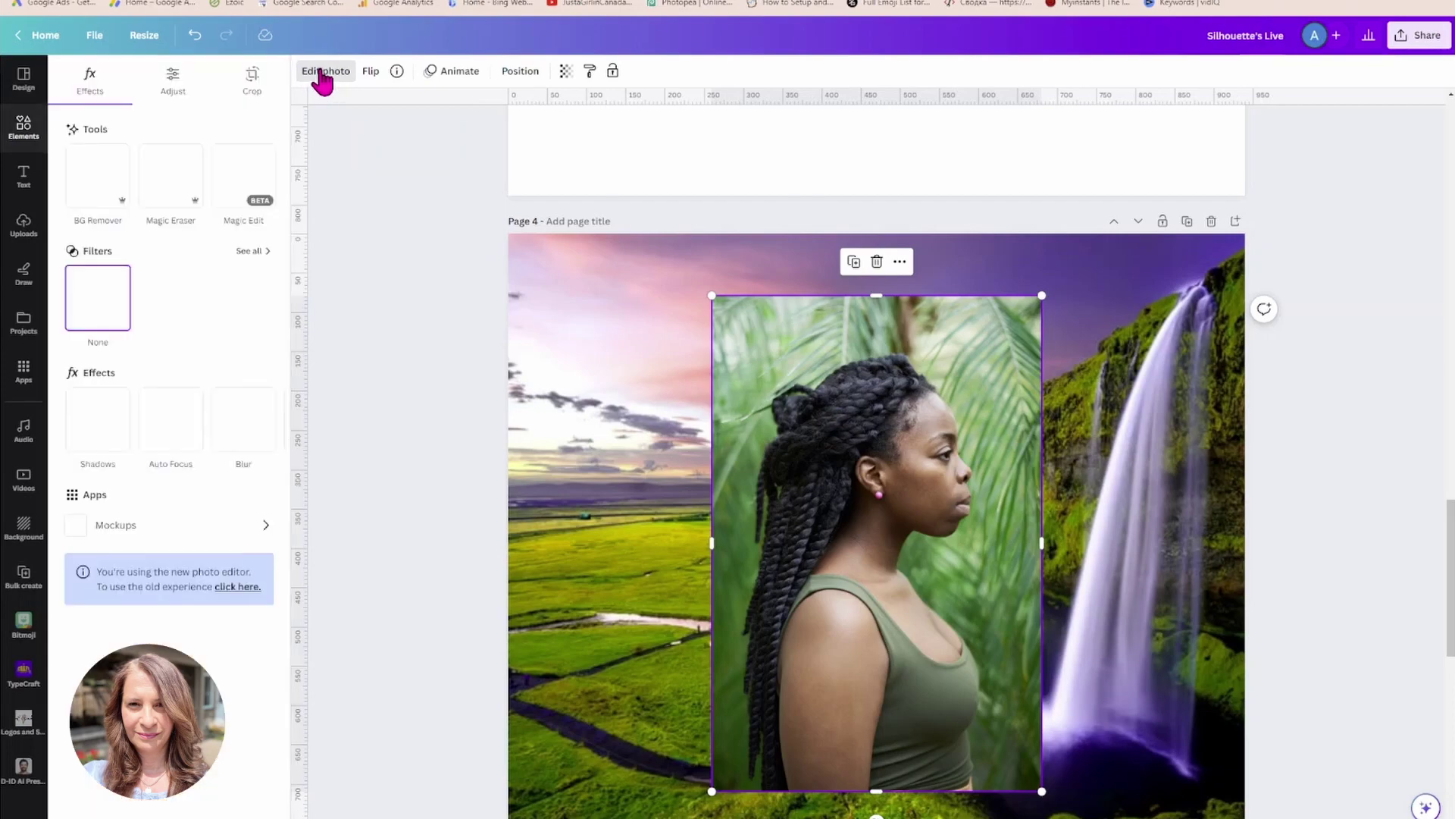
{"action": "left_click", "coordinate": [120, 186]}
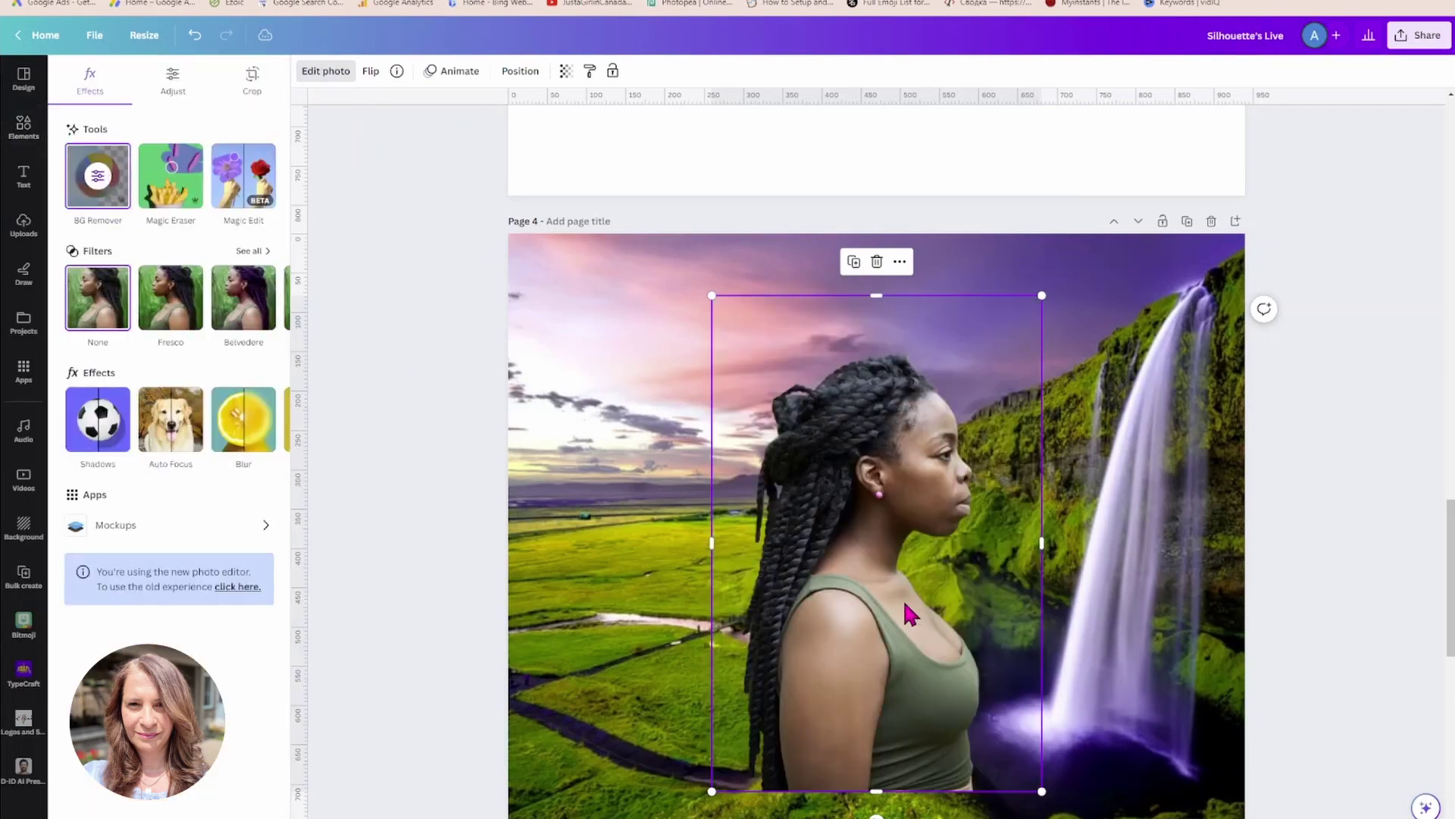
{"action": "left_click_drag", "start_coordinate": [887, 611], "coordinate": [738, 638]}
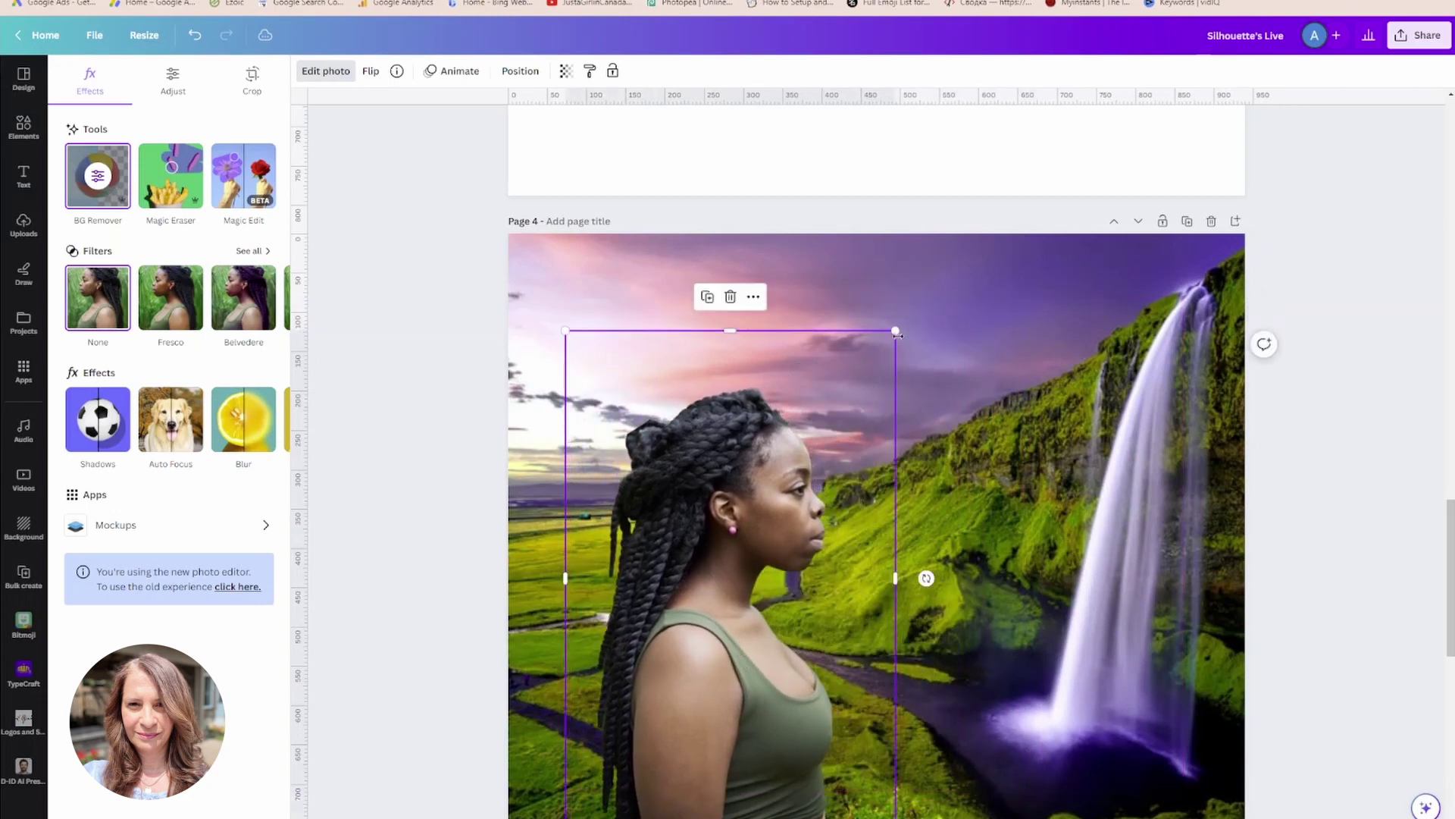
{"action": "left_click_drag", "start_coordinate": [897, 331], "coordinate": [1029, 191]}
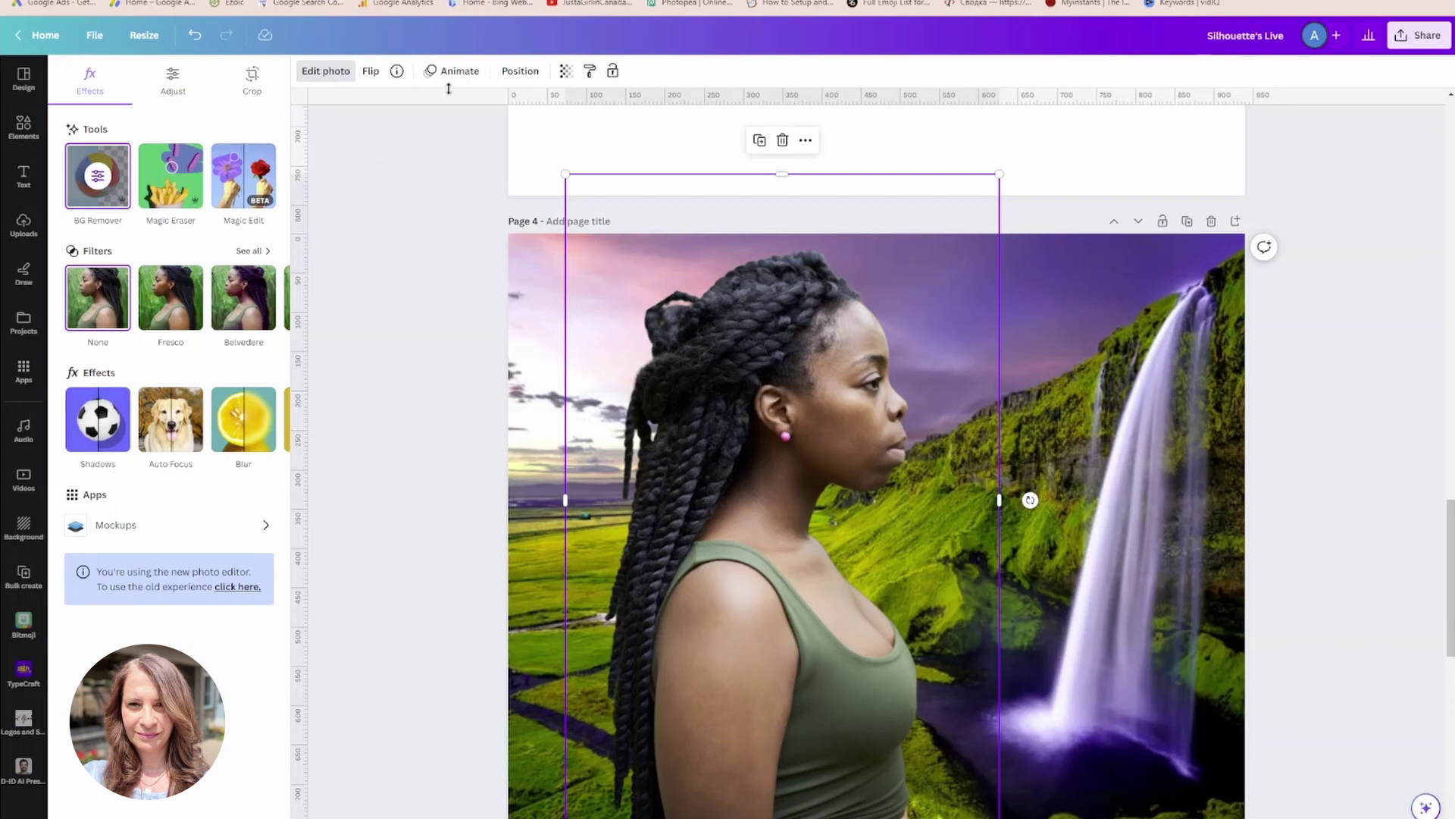
Make the woman's photo semi-transparent and raise its vibrance to 47 and saturation to 48.
{"action": "left_click", "coordinate": [566, 73]}
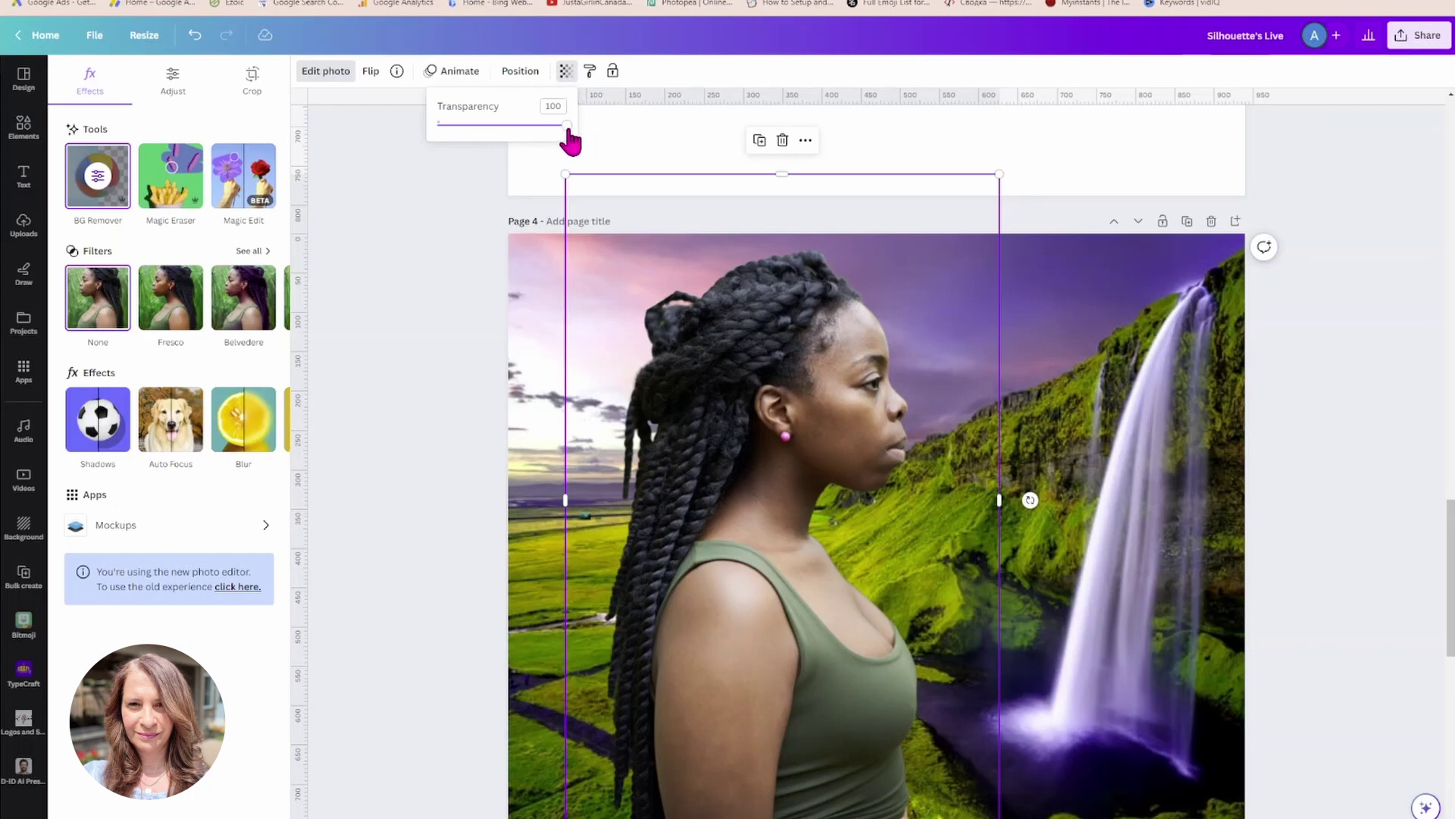
{"action": "left_click_drag", "start_coordinate": [569, 130], "coordinate": [528, 132]}
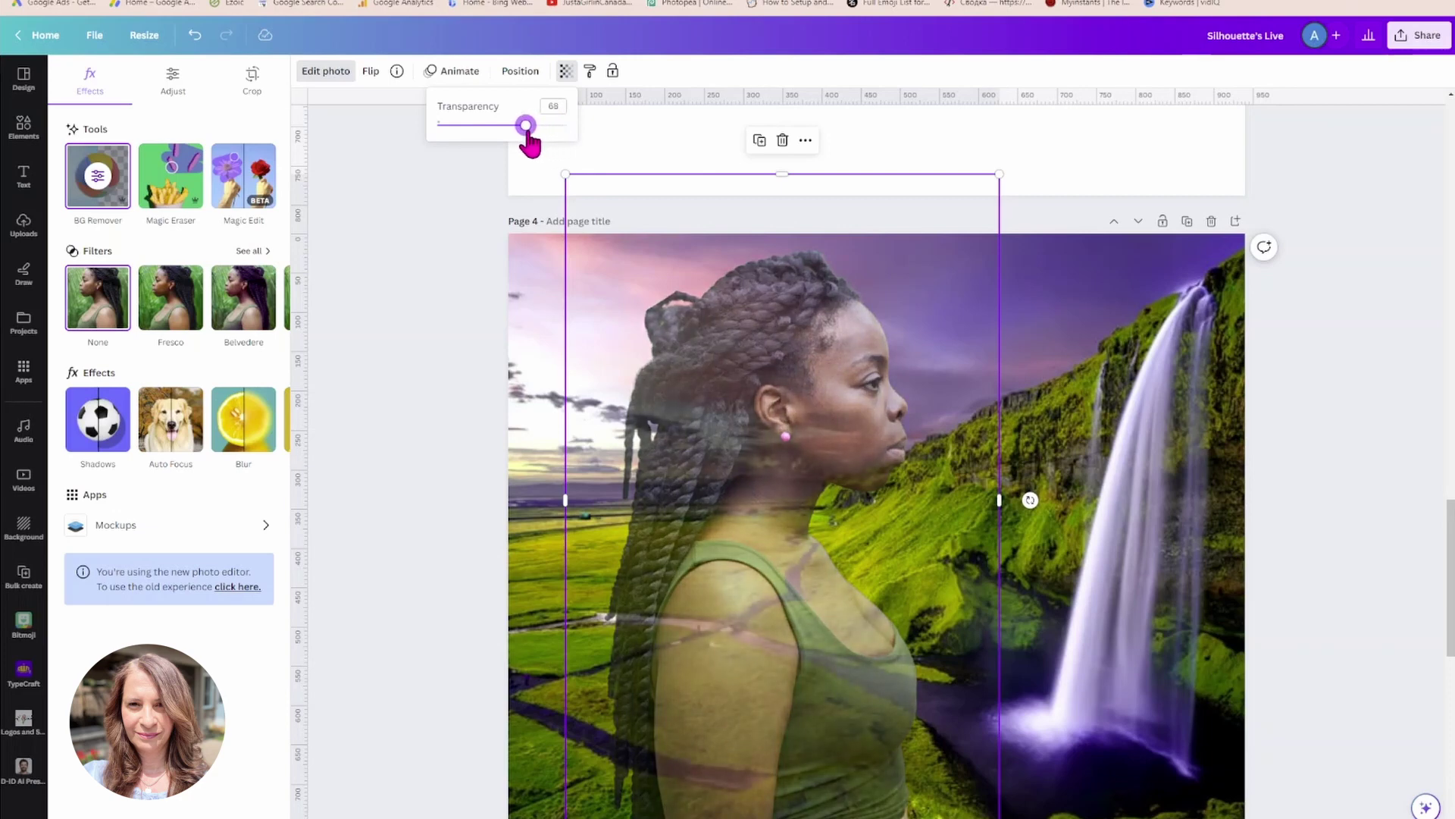
{"action": "left_click", "coordinate": [173, 85]}
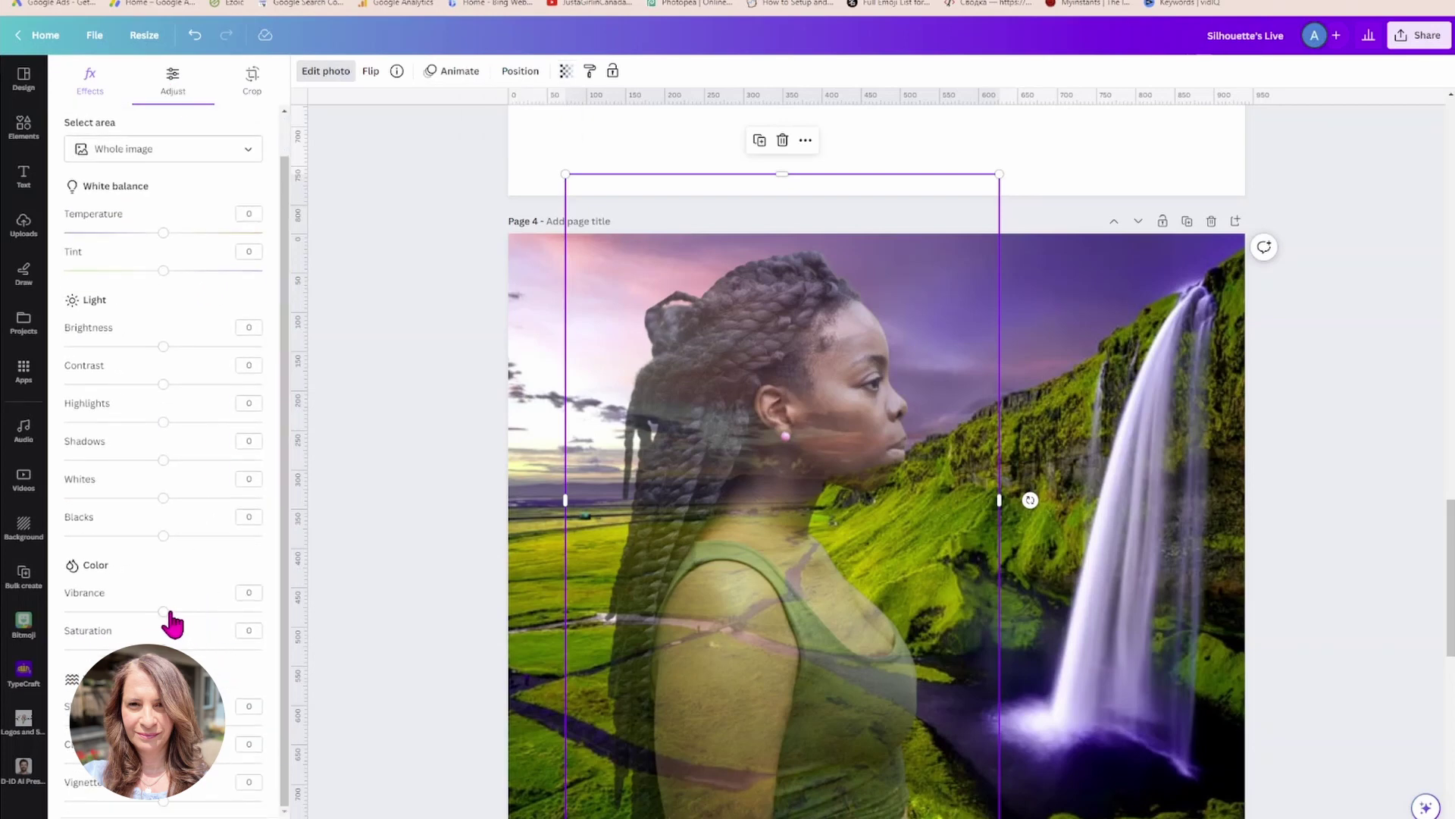
{"action": "left_click_drag", "start_coordinate": [164, 612], "coordinate": [213, 650]}
{"action": "key", "text": "Escape"}
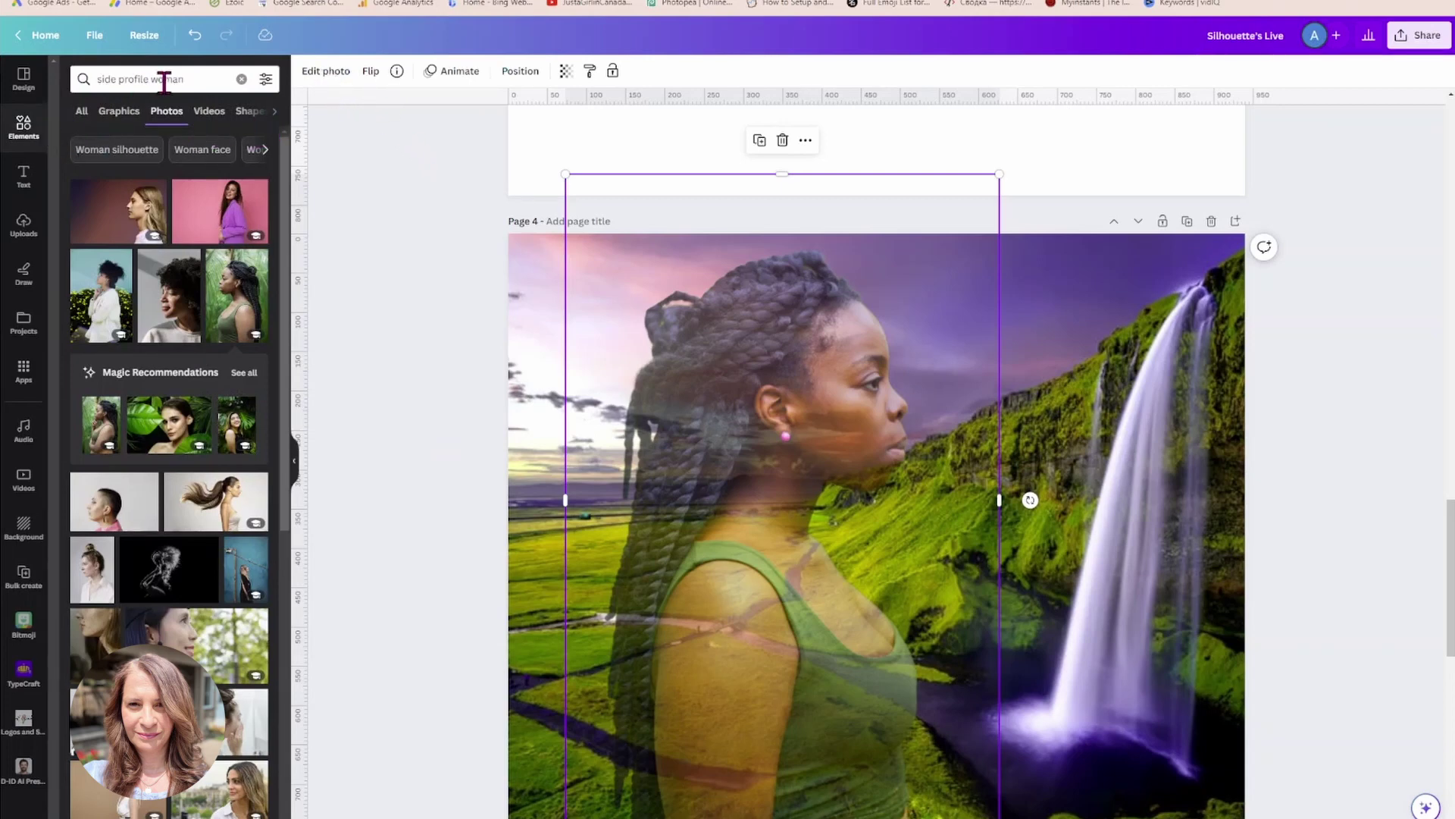
Search elements for 'gradient' and add a dark gradient graphic to the page.
{"action": "left_click", "coordinate": [195, 79]}
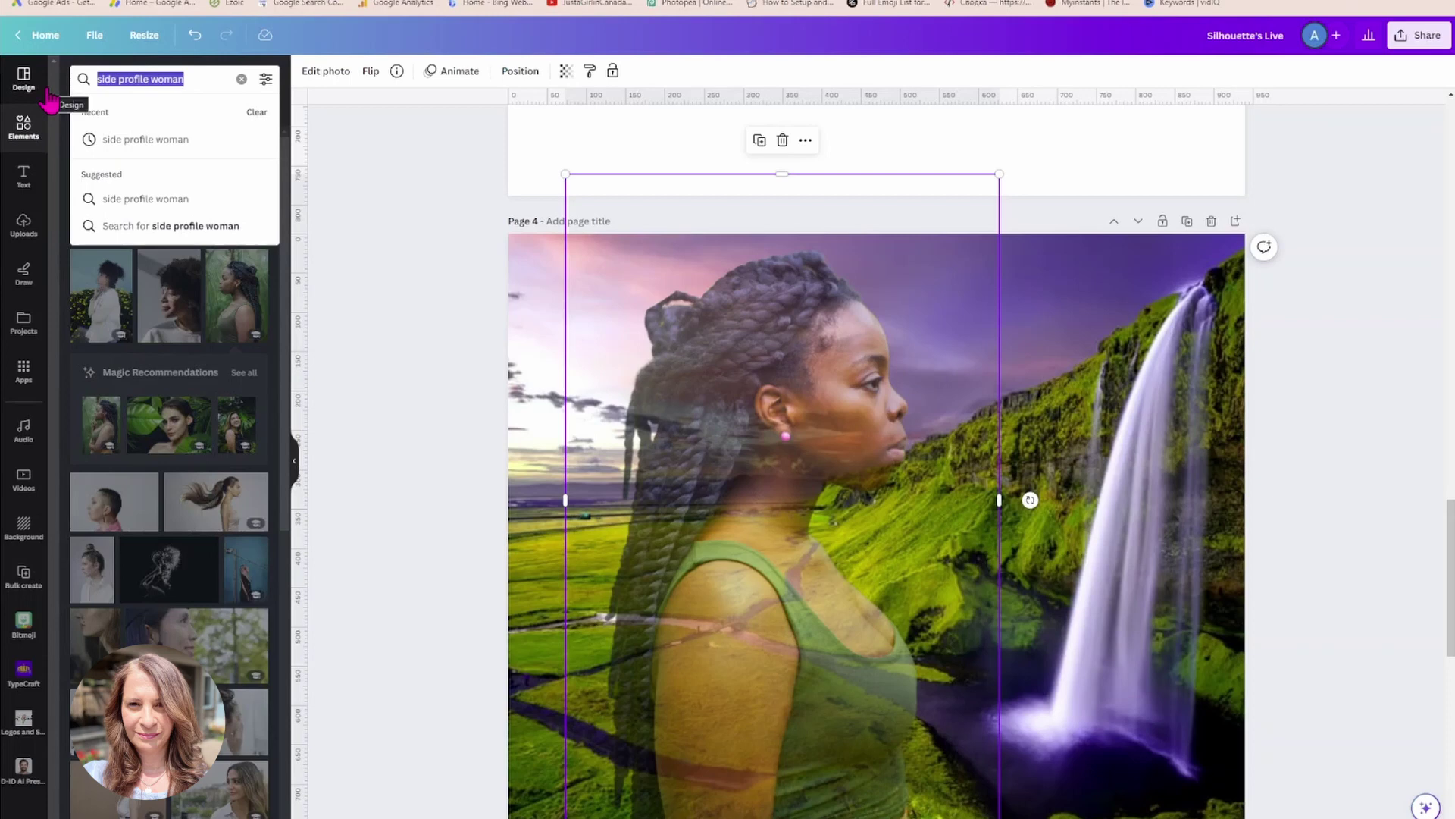
{"action": "type", "text": "gradient"}
{"action": "key", "text": "Return"}
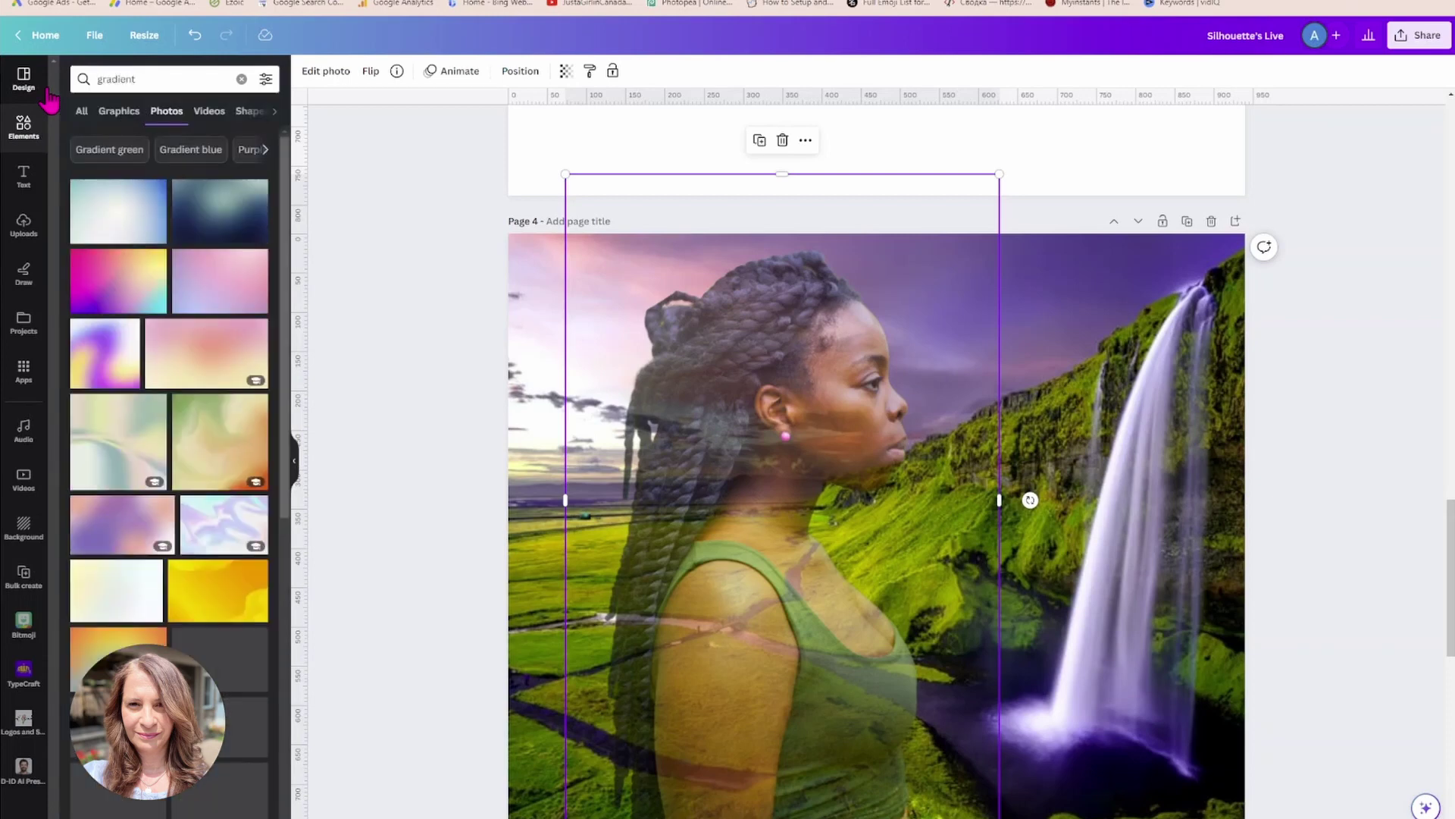
{"action": "left_click", "coordinate": [82, 112]}
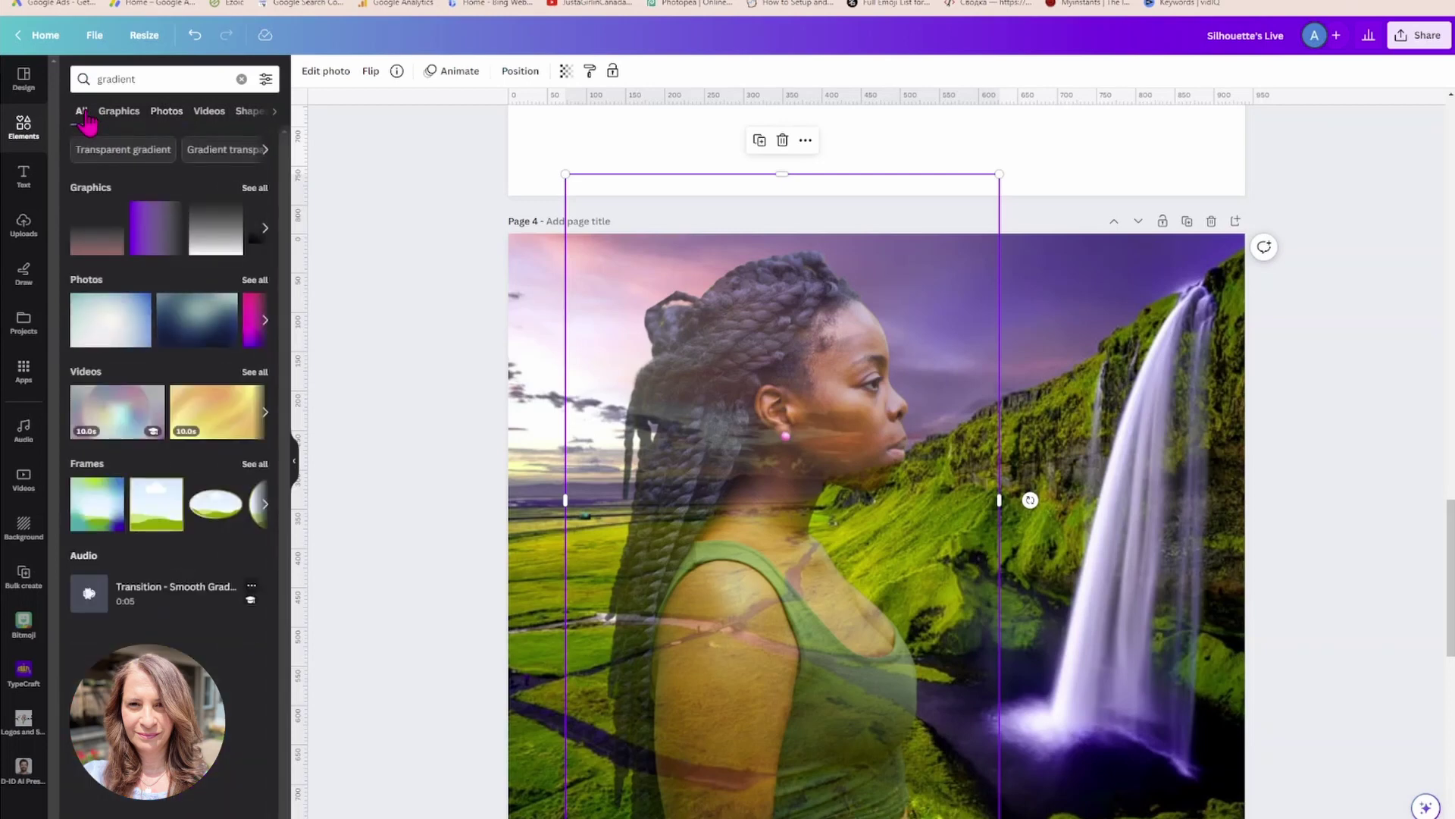
{"action": "left_click", "coordinate": [252, 188]}
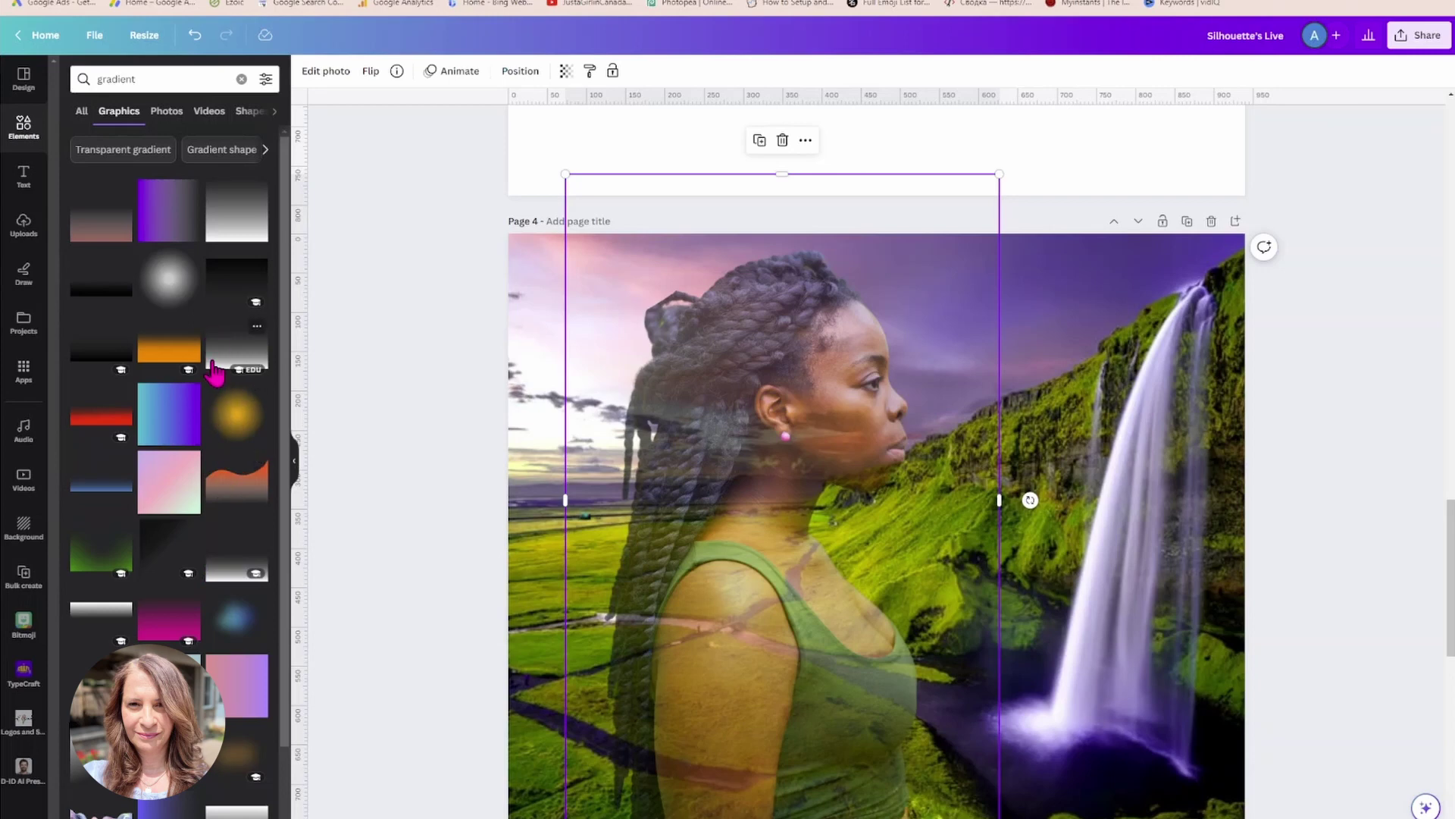
{"action": "left_click", "coordinate": [219, 300]}
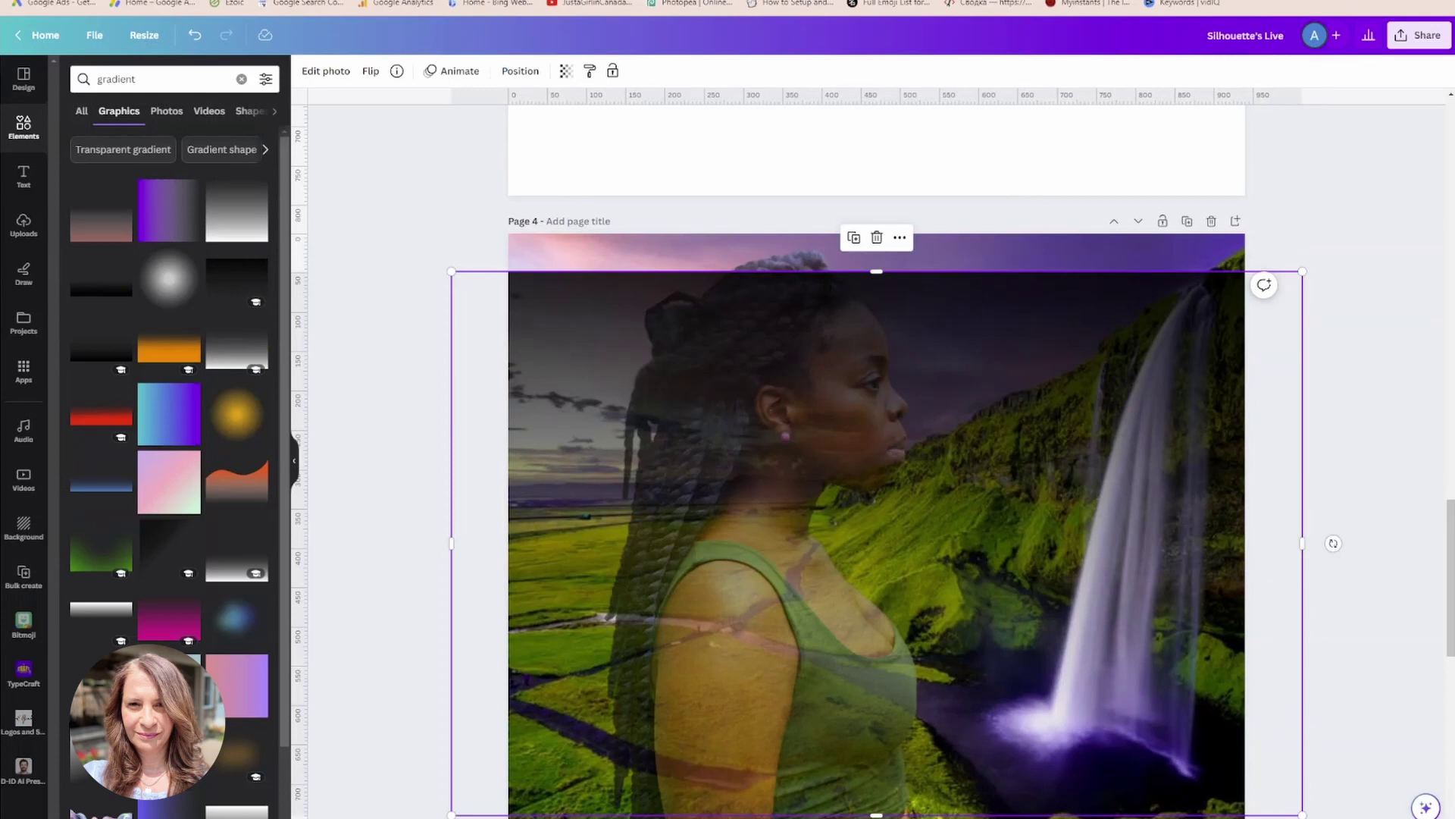
Rotate the gradient -90° and stretch it to about 1,085 × 699 to cover the page.
{"action": "left_click_drag", "start_coordinate": [1266, 775], "coordinate": [1261, 725]}
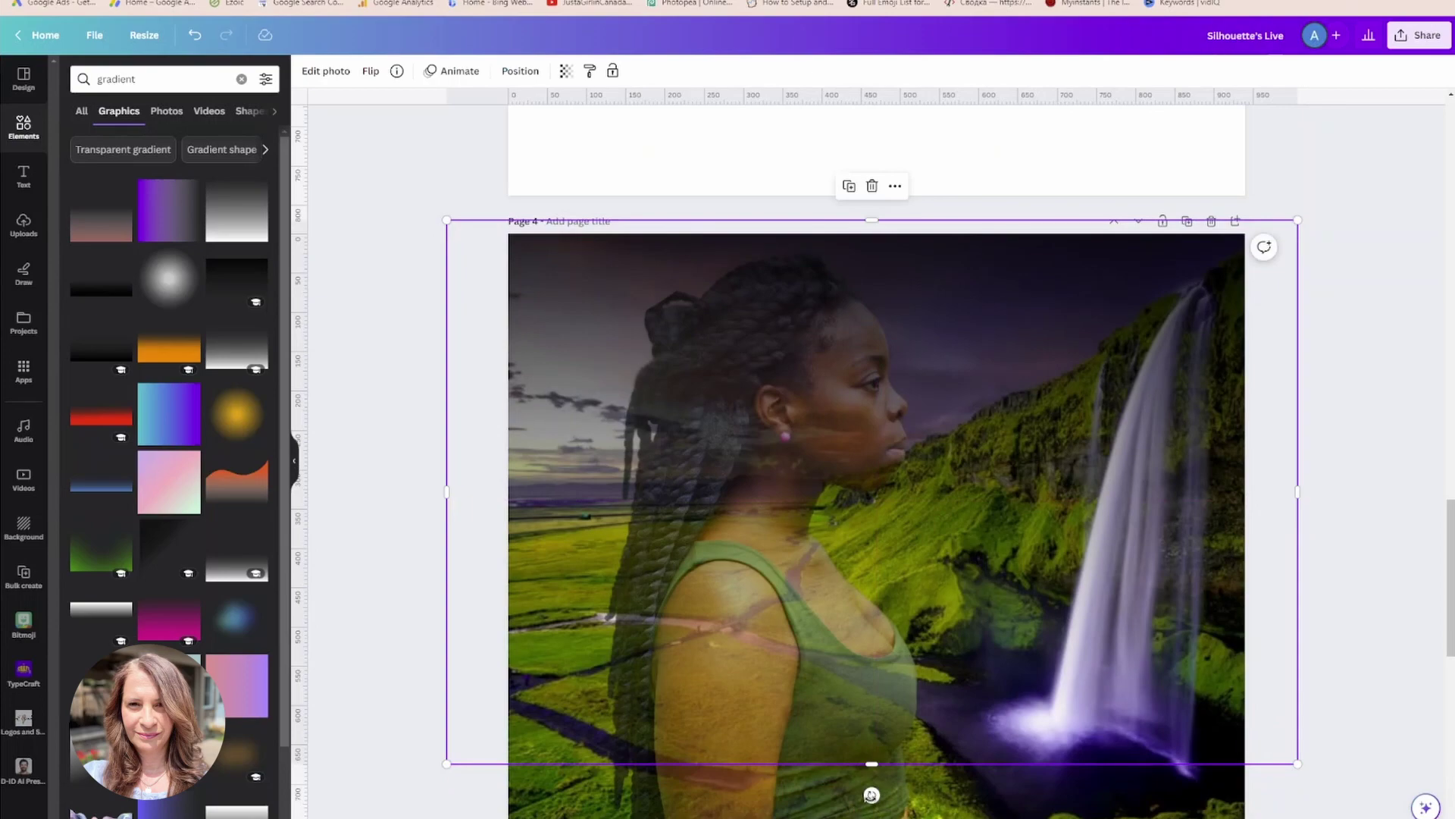
{"action": "left_click_drag", "start_coordinate": [871, 795], "coordinate": [1141, 498]}
{"action": "left_click_drag", "start_coordinate": [1005, 559], "coordinate": [913, 562]}
{"action": "left_click_drag", "start_coordinate": [974, 746], "coordinate": [961, 733]}
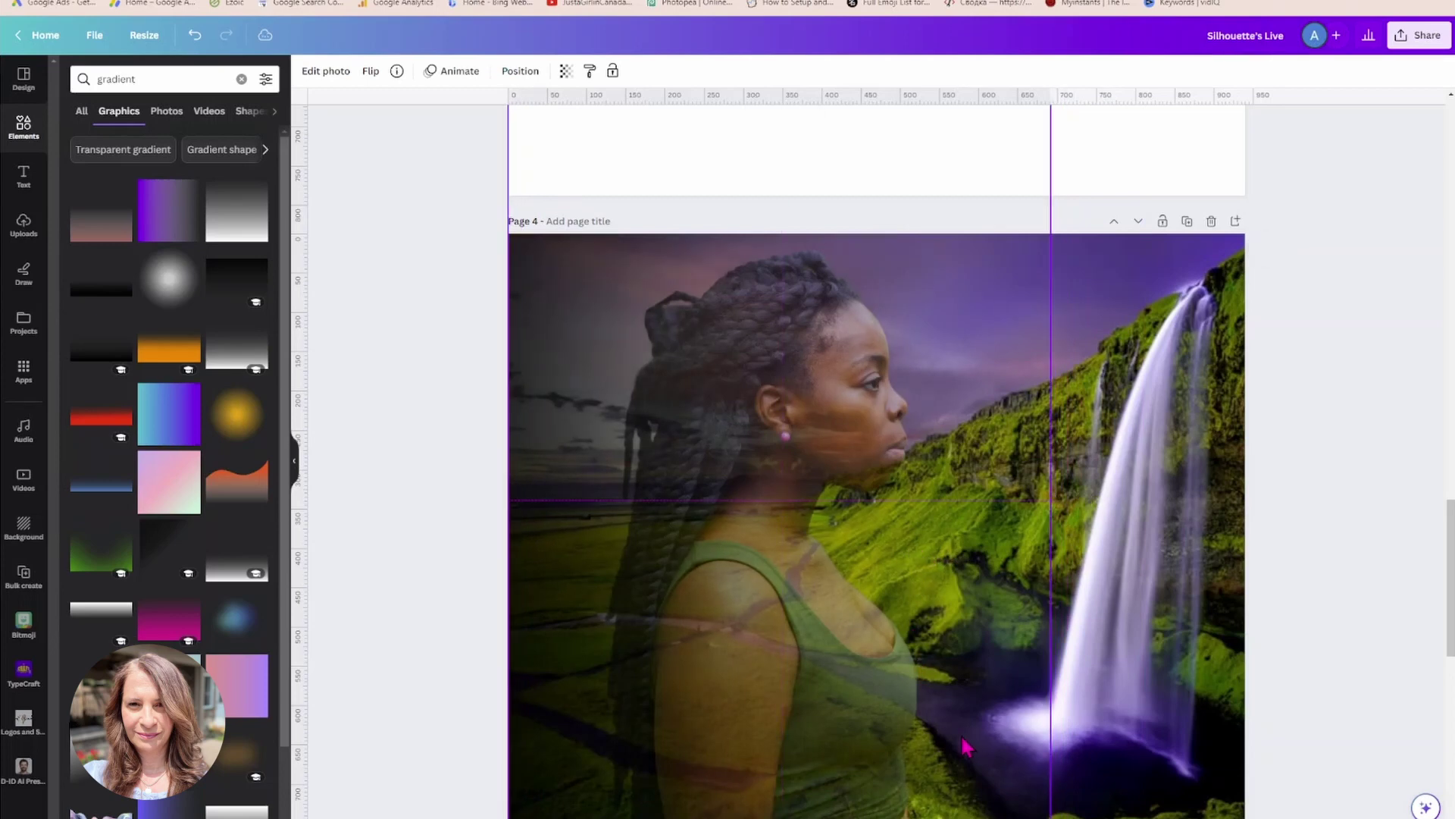
{"action": "left_click_drag", "start_coordinate": [1052, 500], "coordinate": [1250, 491]}
{"action": "scroll", "coordinate": [593, 211], "scroll_direction": "down", "scroll_amount": 1}
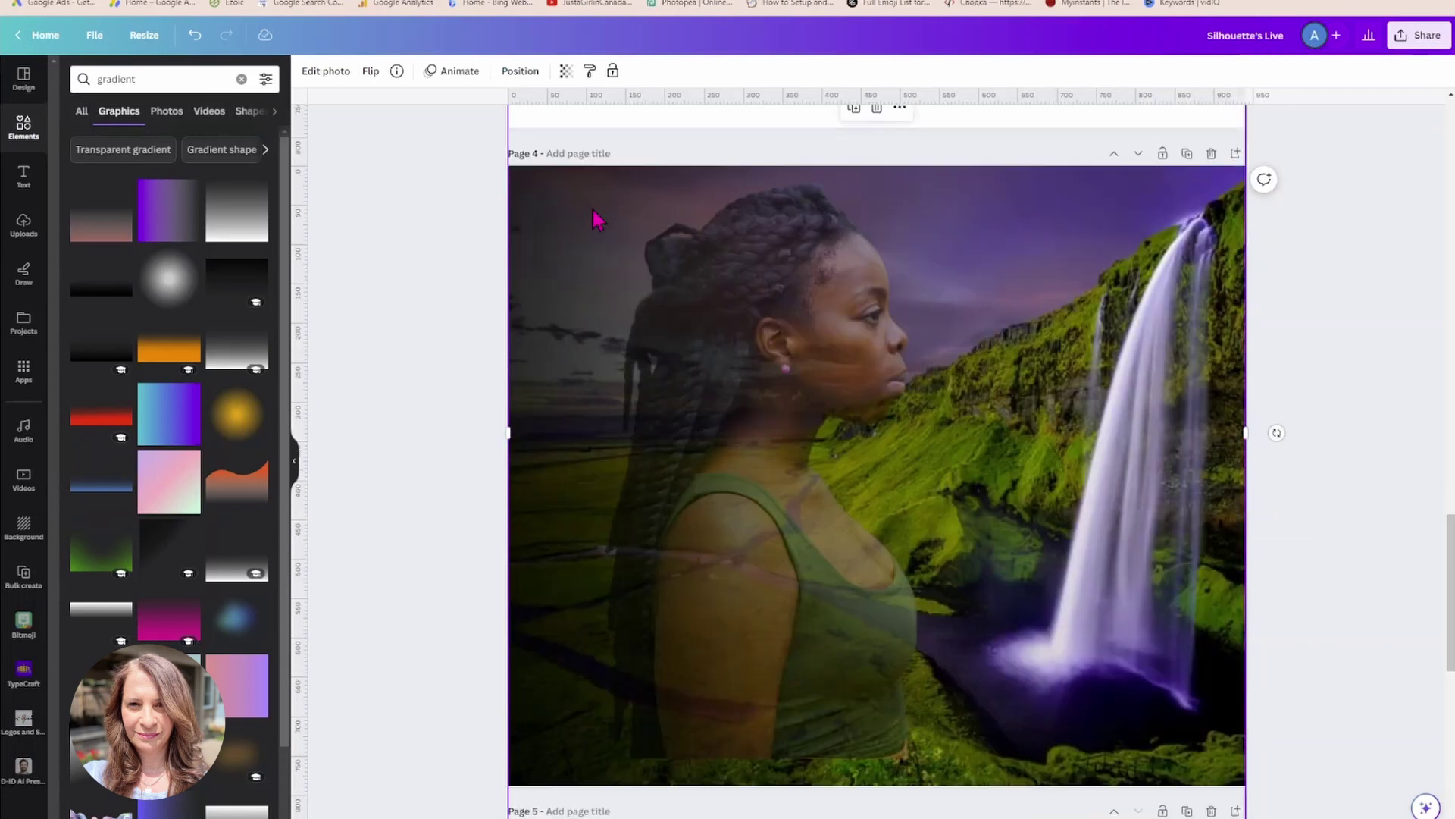
Select the woman's photo from the Layers list and nudge it slightly down and right.
{"action": "left_click", "coordinate": [533, 76]}
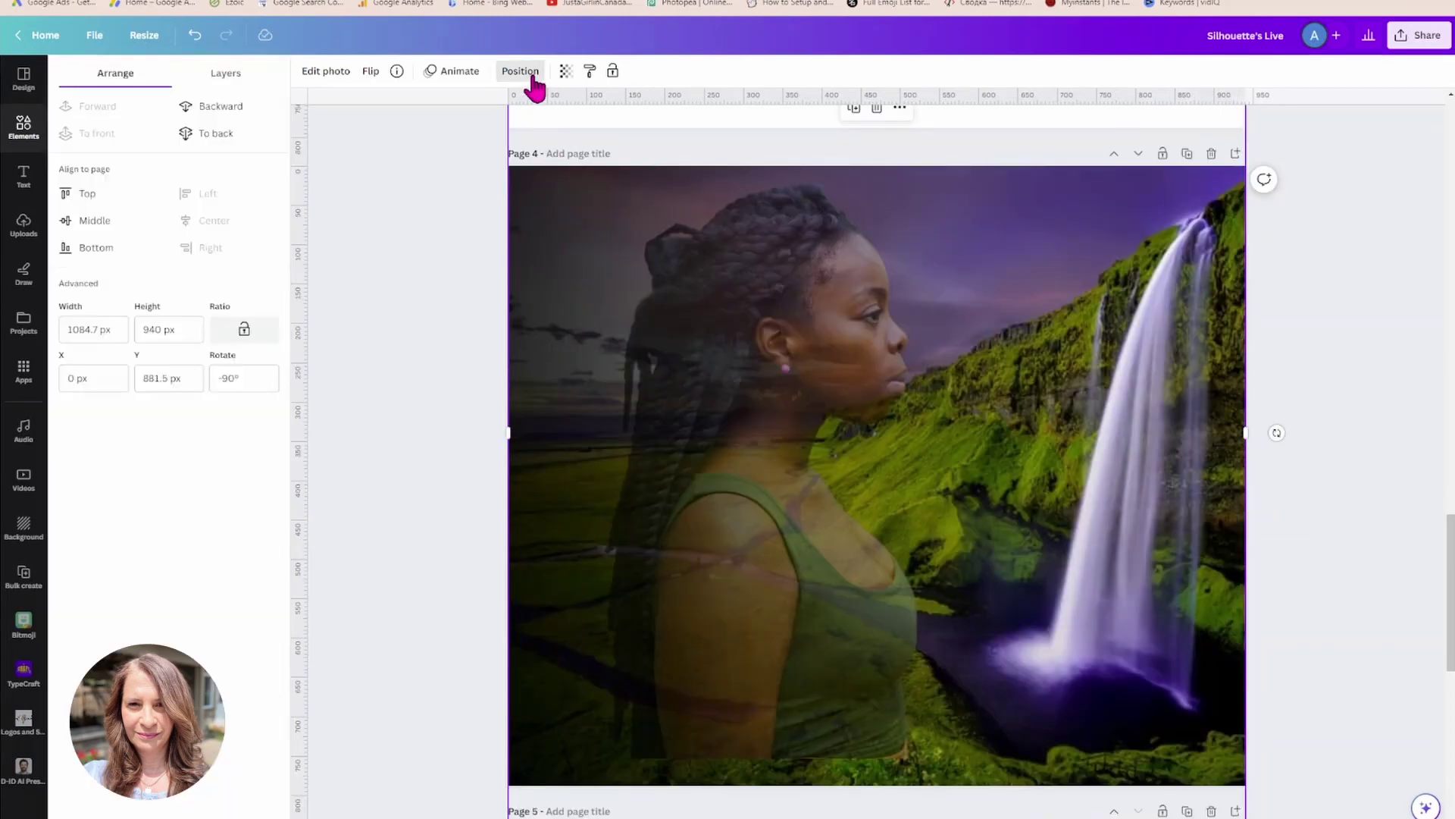
{"action": "left_click", "coordinate": [223, 73]}
{"action": "left_click", "coordinate": [191, 202]}
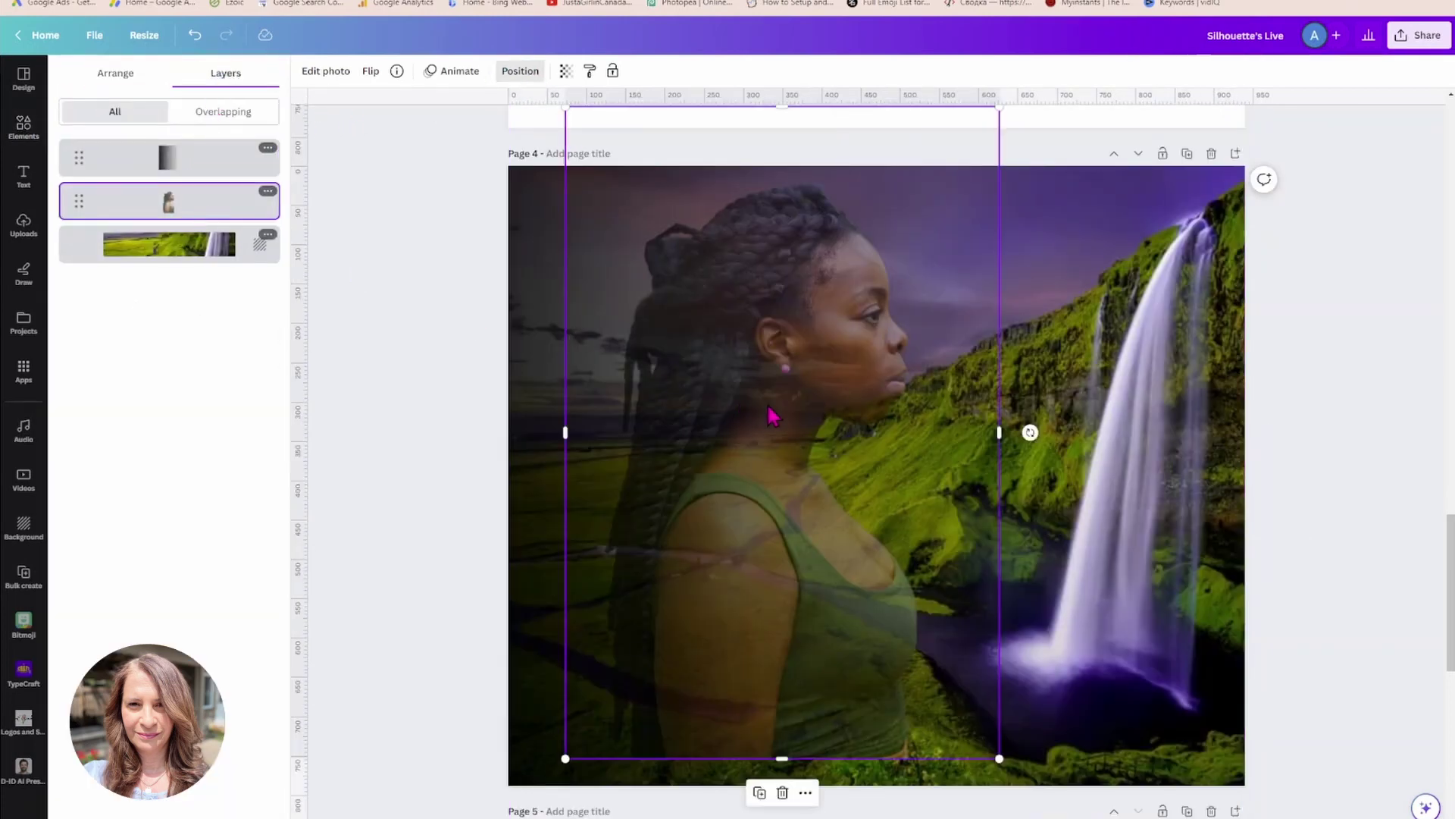
{"action": "mouse_move", "coordinate": [770, 412]}
{"action": "left_mouse_down"}
{"action": "mouse_move", "coordinate": [789, 440]}
{"action": "mouse_move", "coordinate": [783, 425]}
{"action": "left_mouse_up"}
{"action": "left_click", "coordinate": [465, 342]}
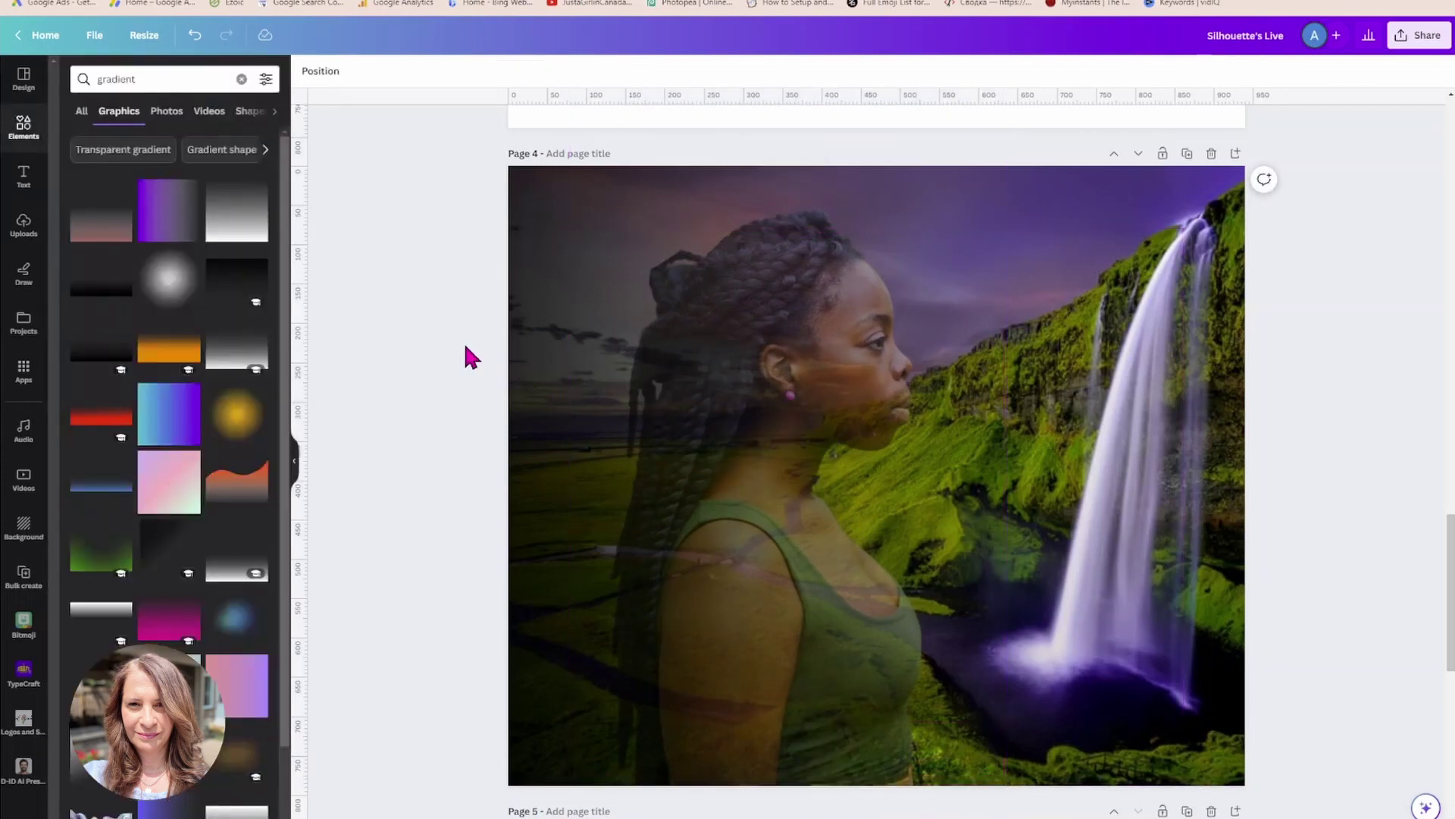
Duplicate the dark gradient and lower the copy's transparency to about 46.
{"action": "left_click", "coordinate": [591, 493]}
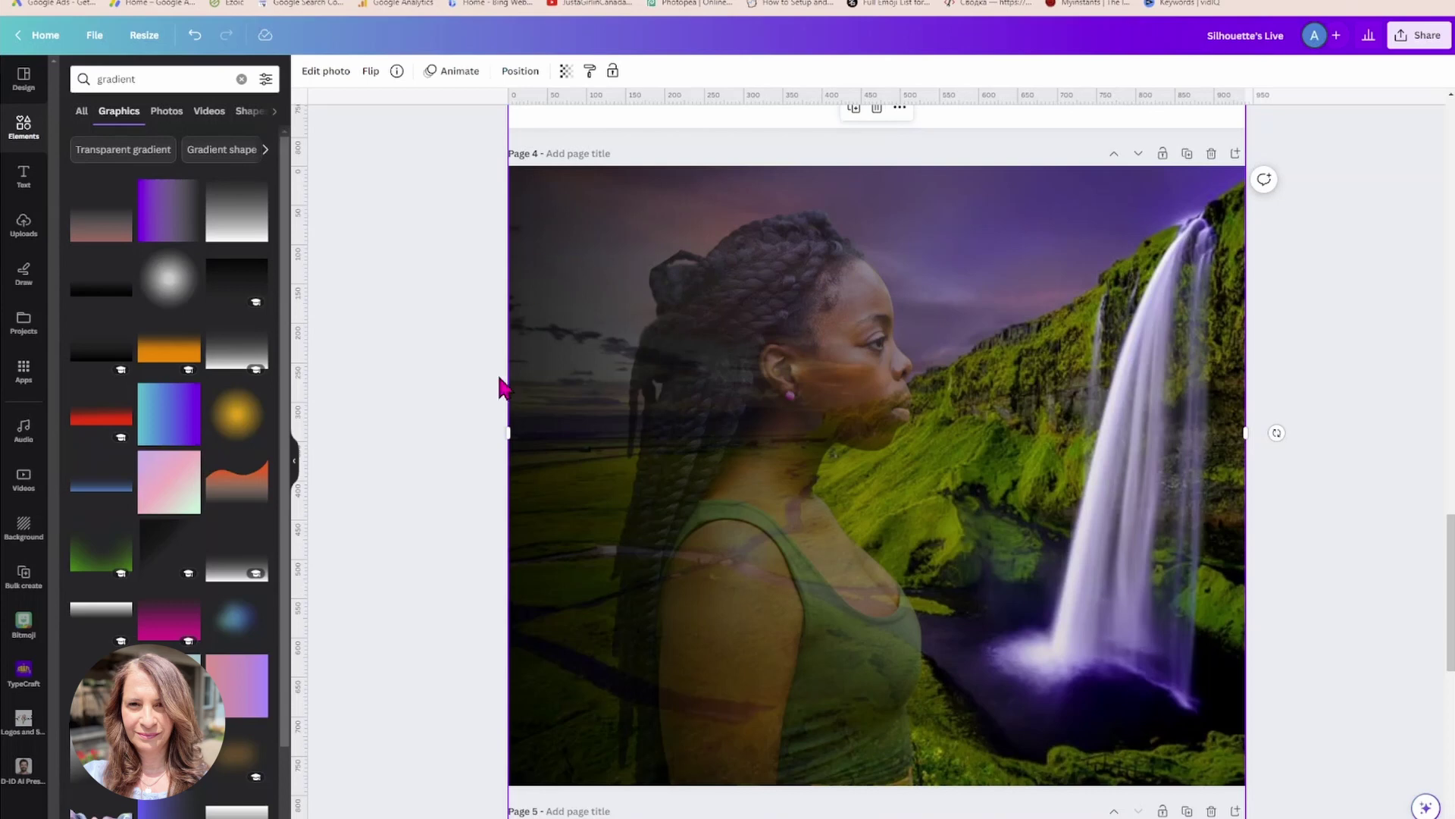
{"action": "left_click", "coordinate": [853, 110]}
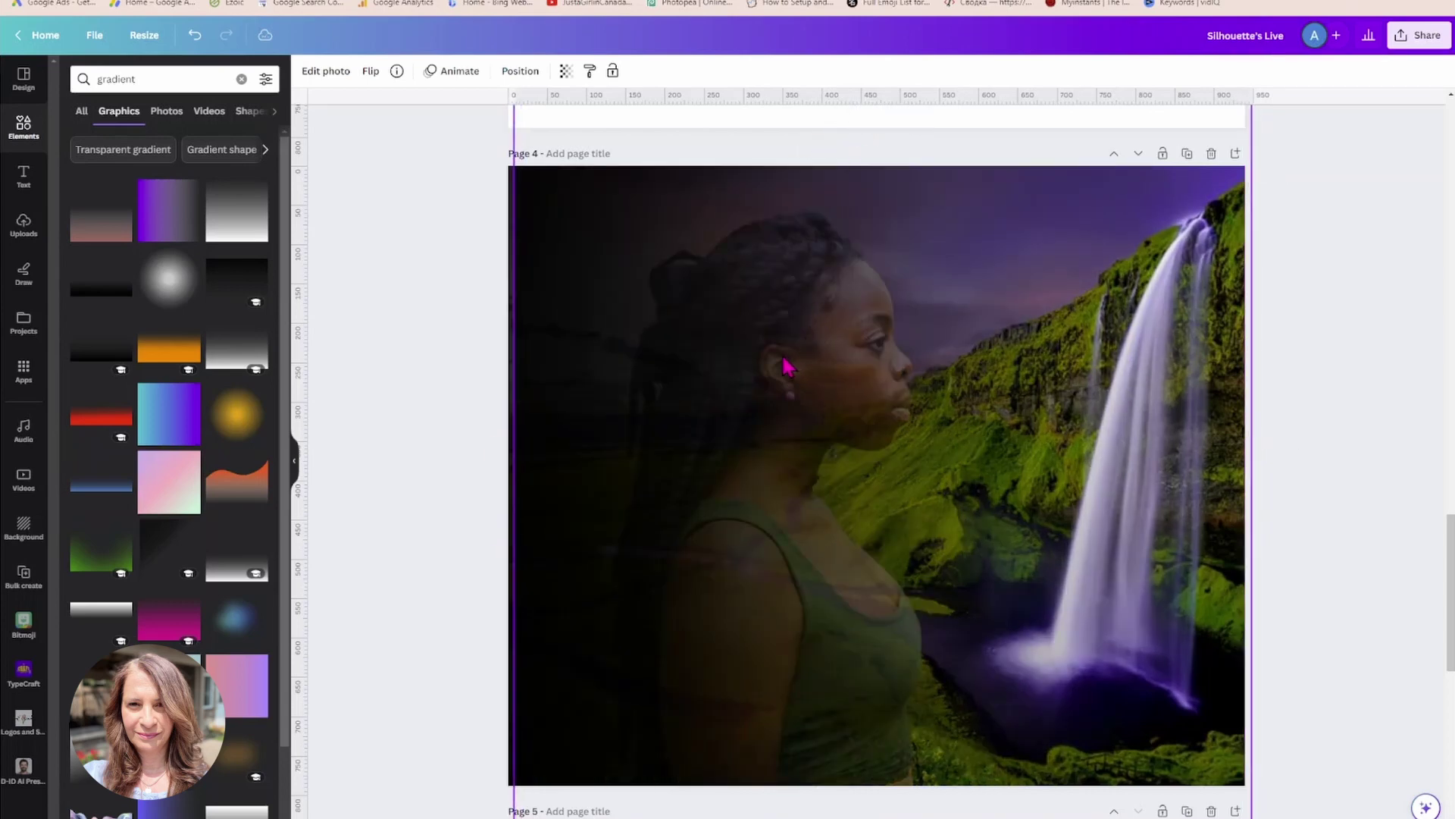
{"action": "left_click", "coordinate": [1338, 408]}
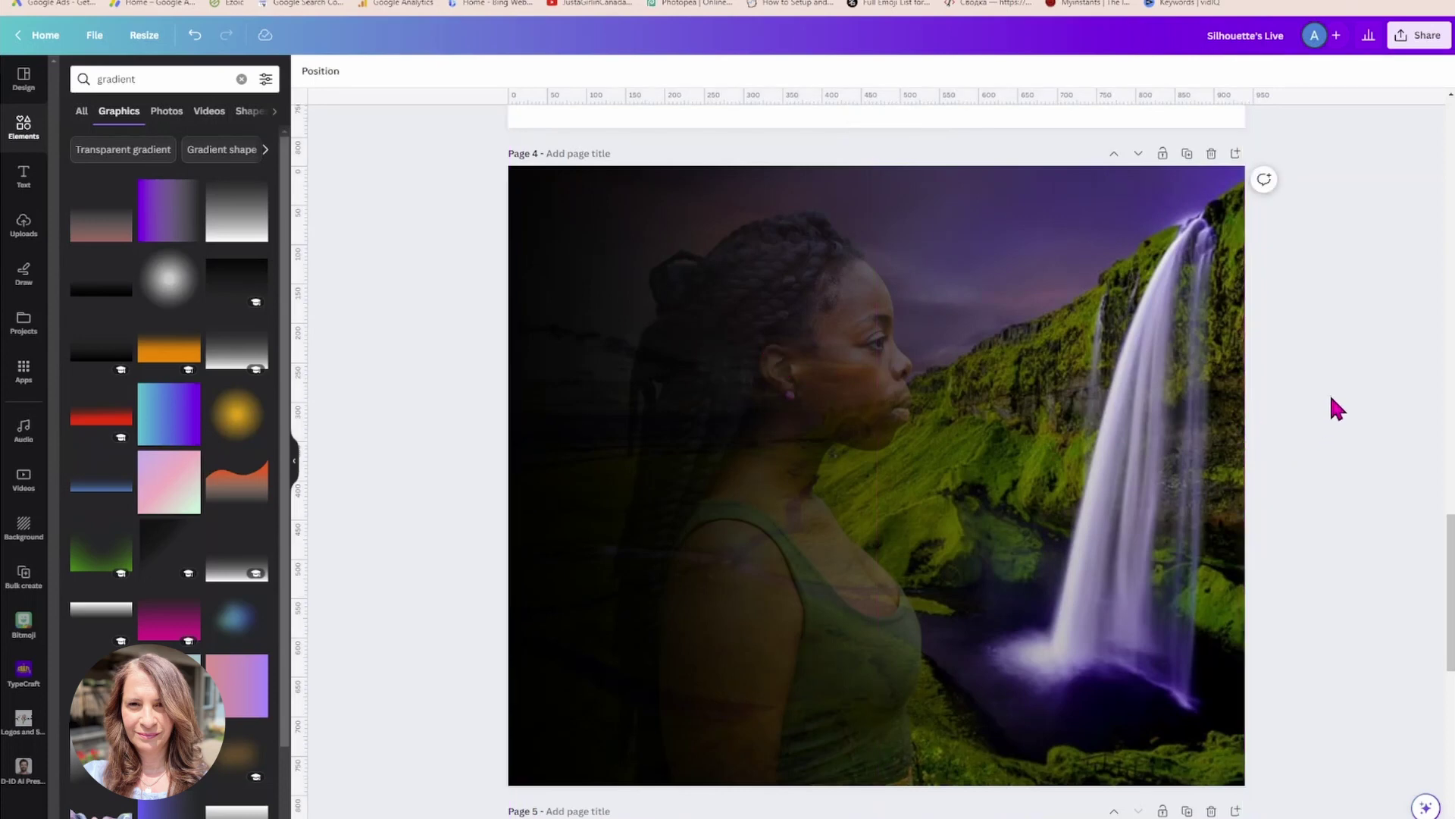
{"action": "left_click", "coordinate": [823, 504]}
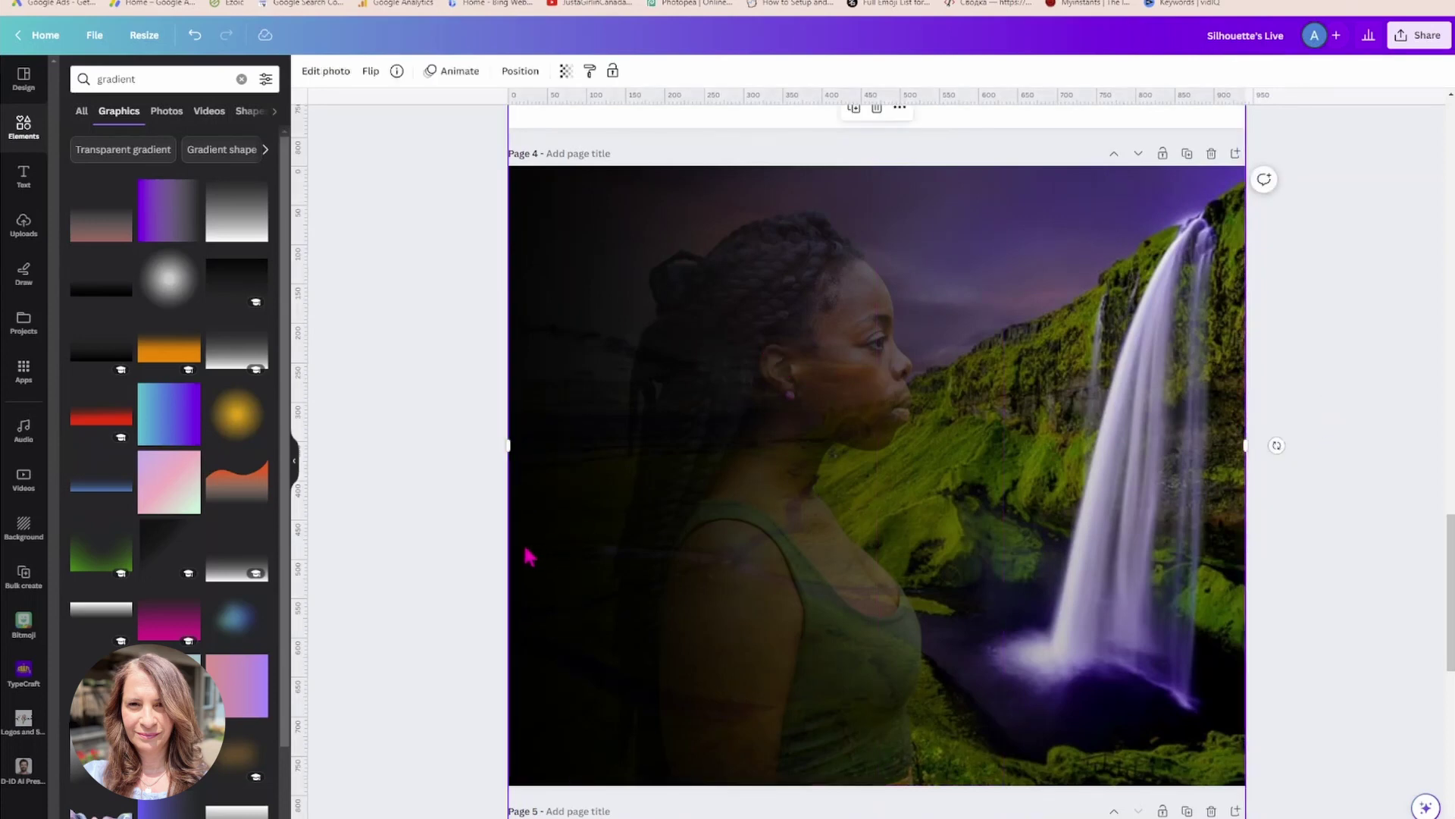
{"action": "left_click", "coordinate": [565, 71]}
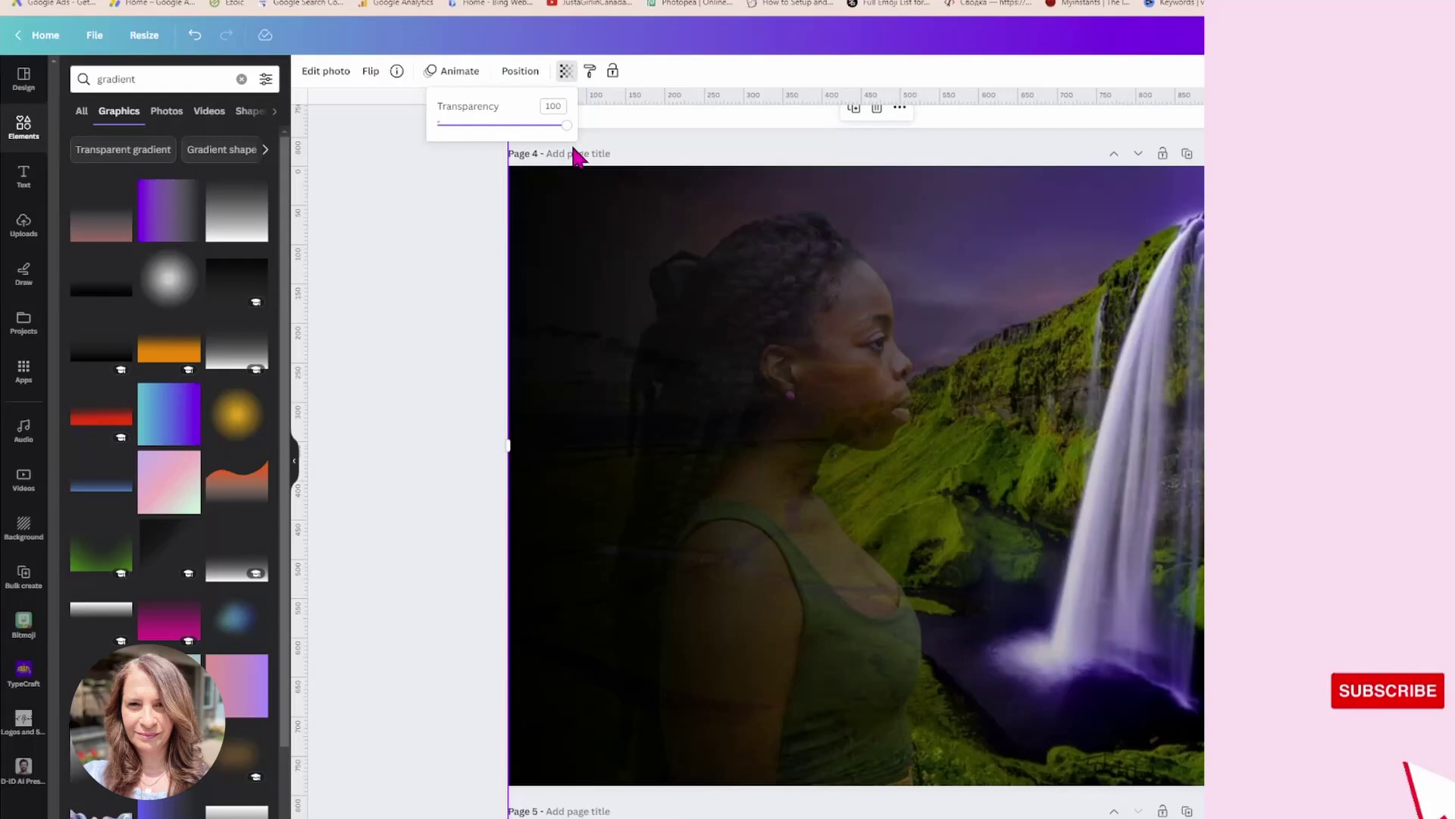
{"action": "left_click_drag", "start_coordinate": [563, 125], "coordinate": [489, 126]}
{"action": "left_click", "coordinate": [451, 604]}
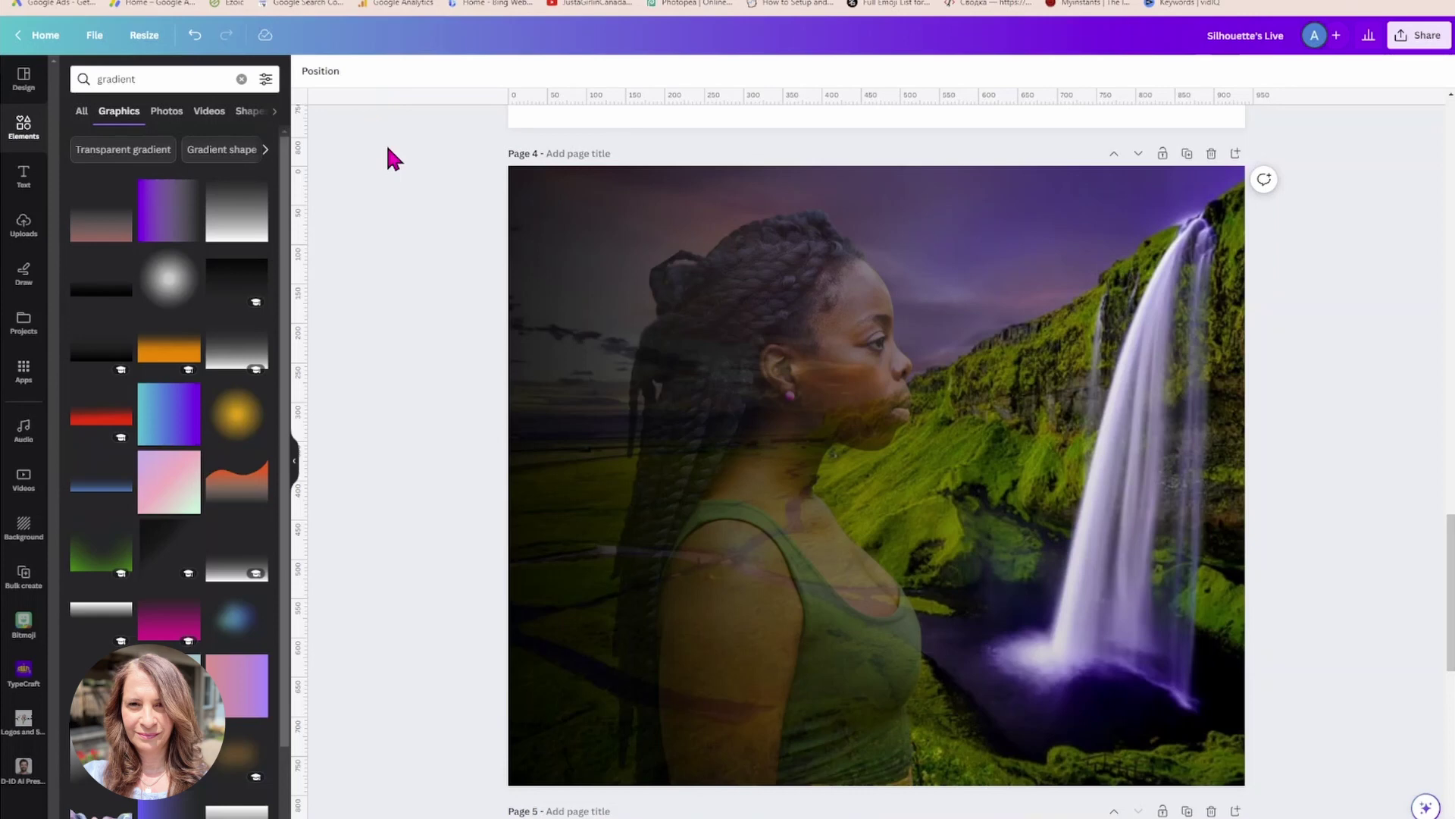
{"action": "left_click", "coordinate": [324, 74]}
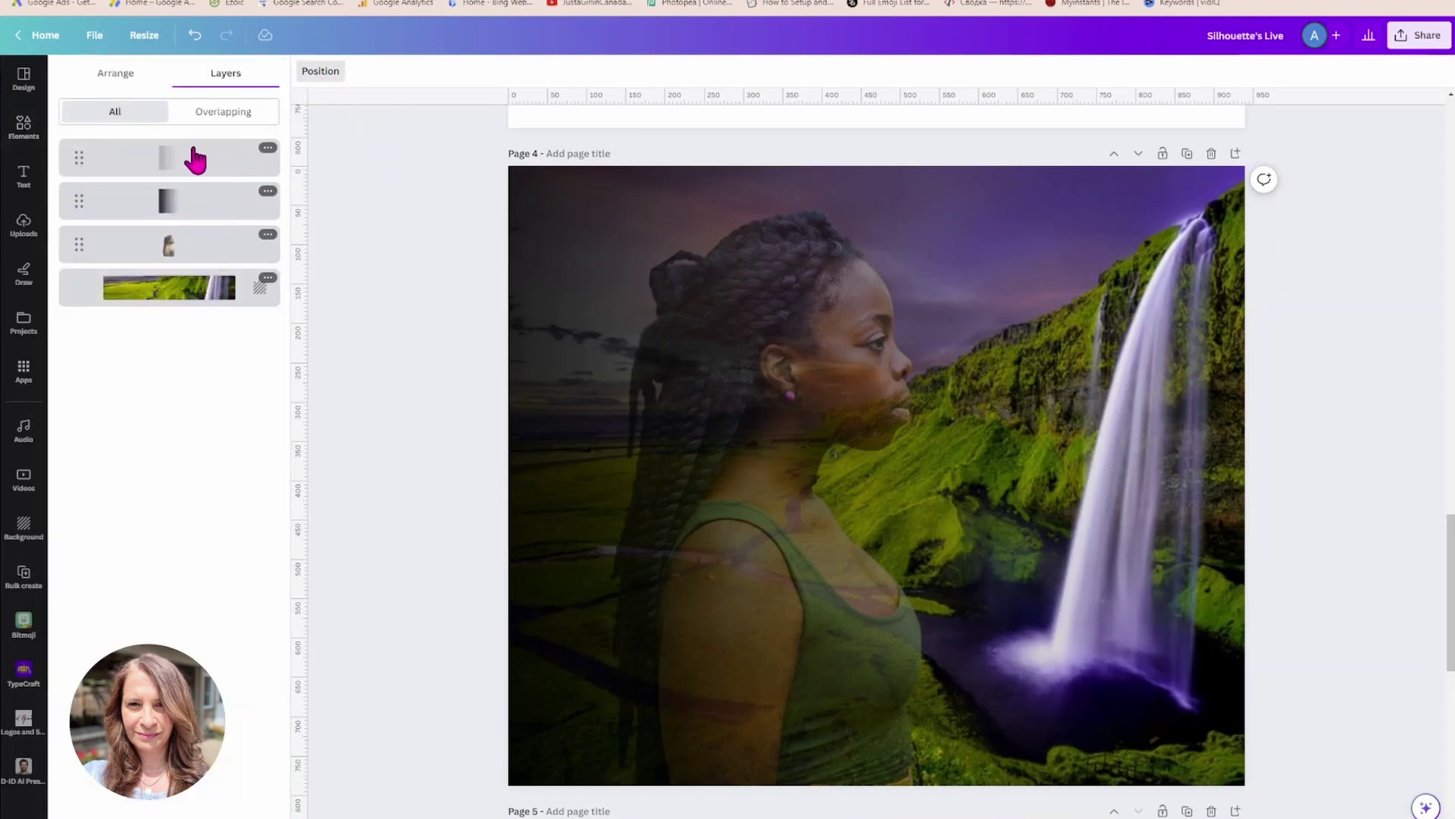
Move a dark gradient layer beneath the woman, then lower her photo's transparency to about 57.
{"action": "left_click_drag", "start_coordinate": [189, 204], "coordinate": [184, 258]}
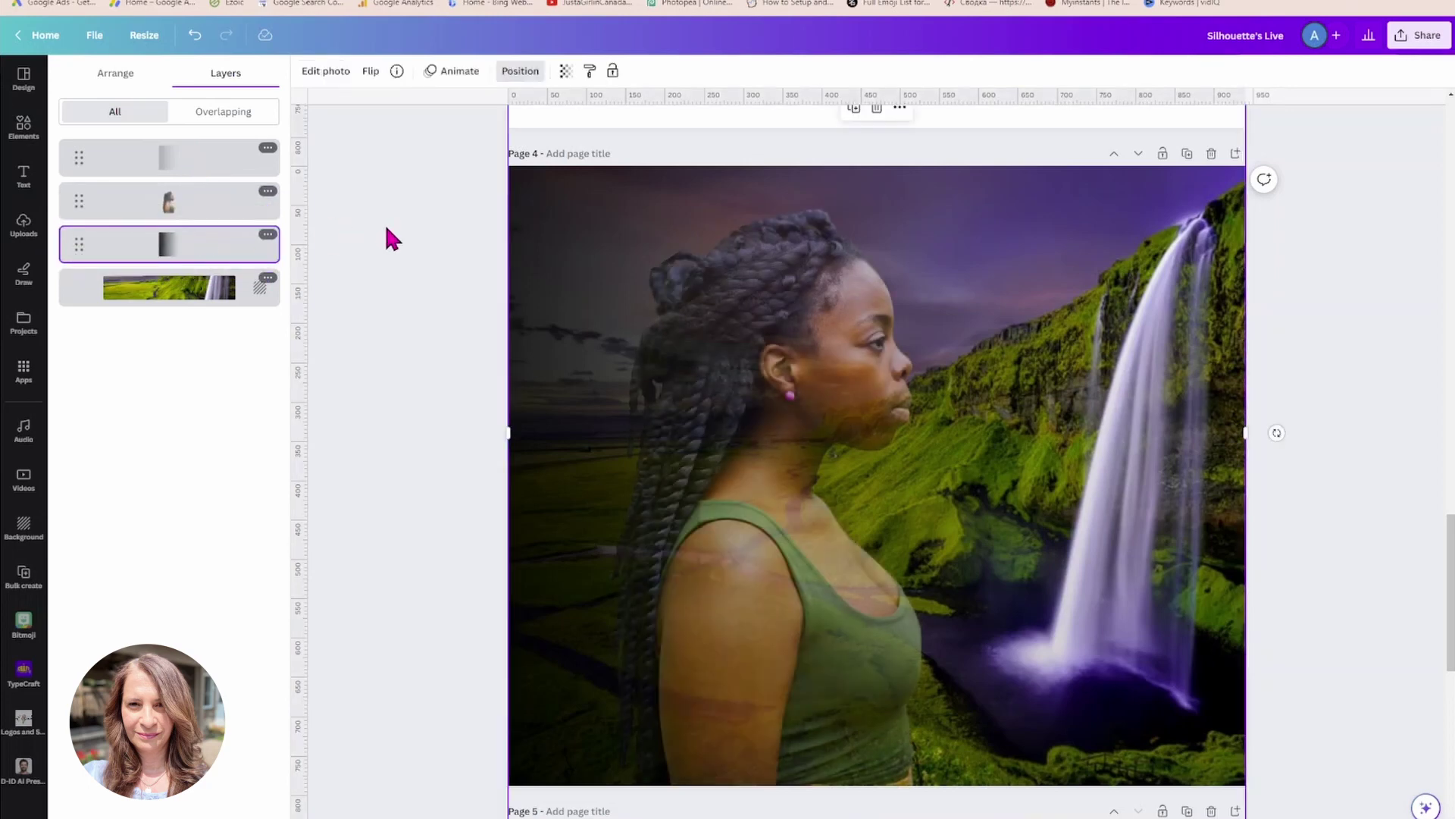
{"action": "key", "text": "Escape"}
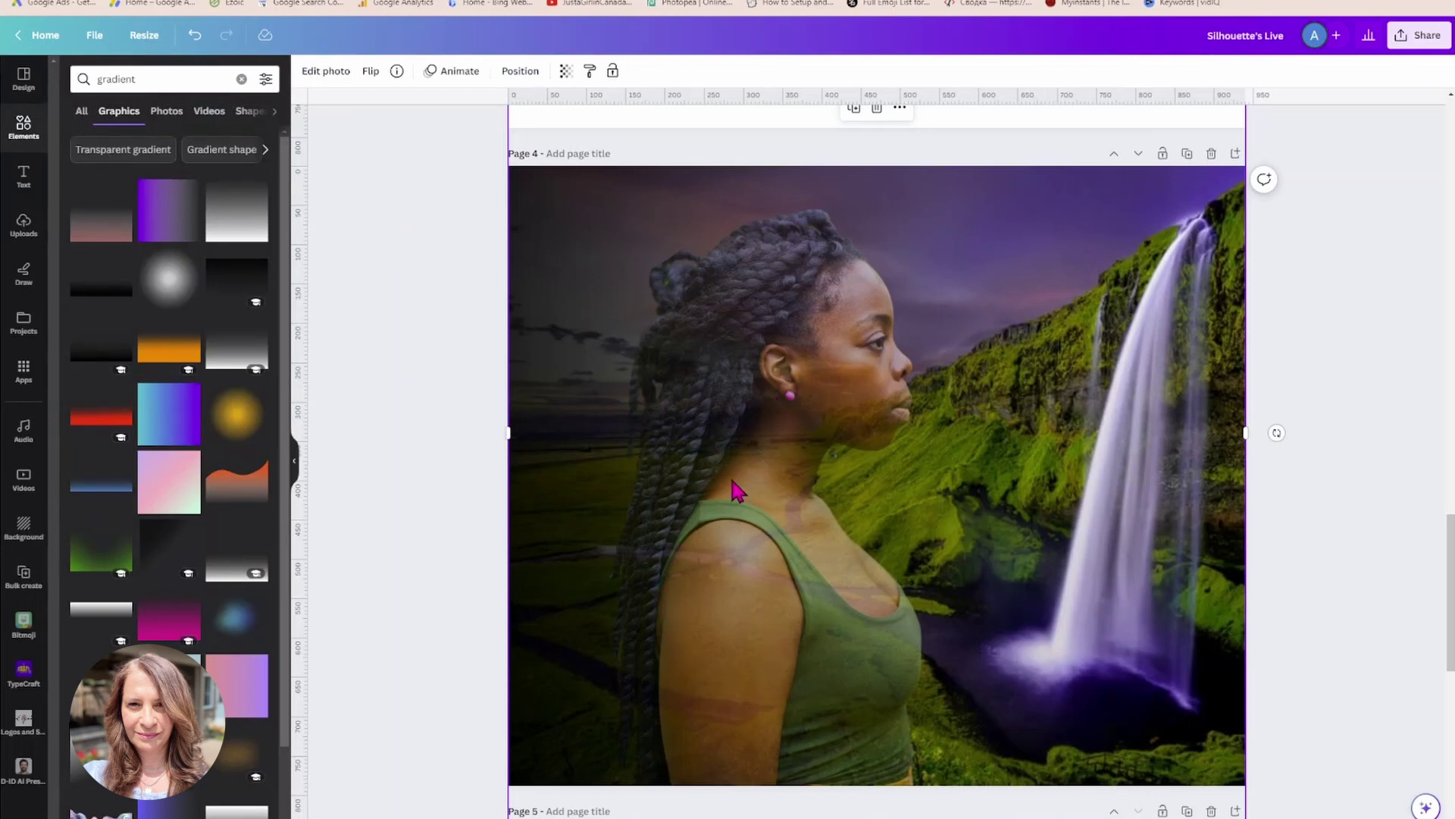
{"action": "left_click", "coordinate": [519, 71]}
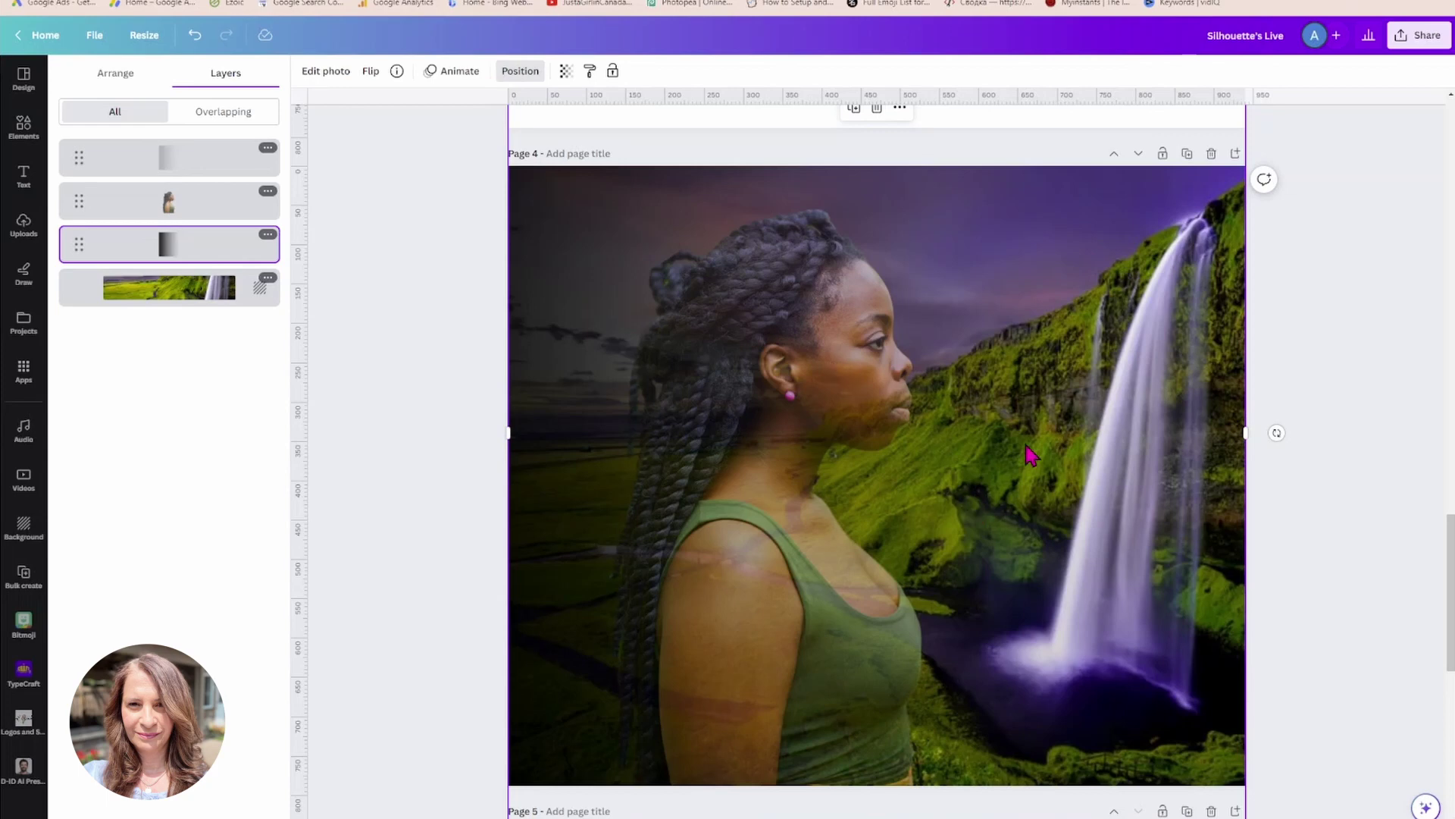
{"action": "left_click", "coordinate": [216, 216]}
{"action": "left_click", "coordinate": [564, 71]}
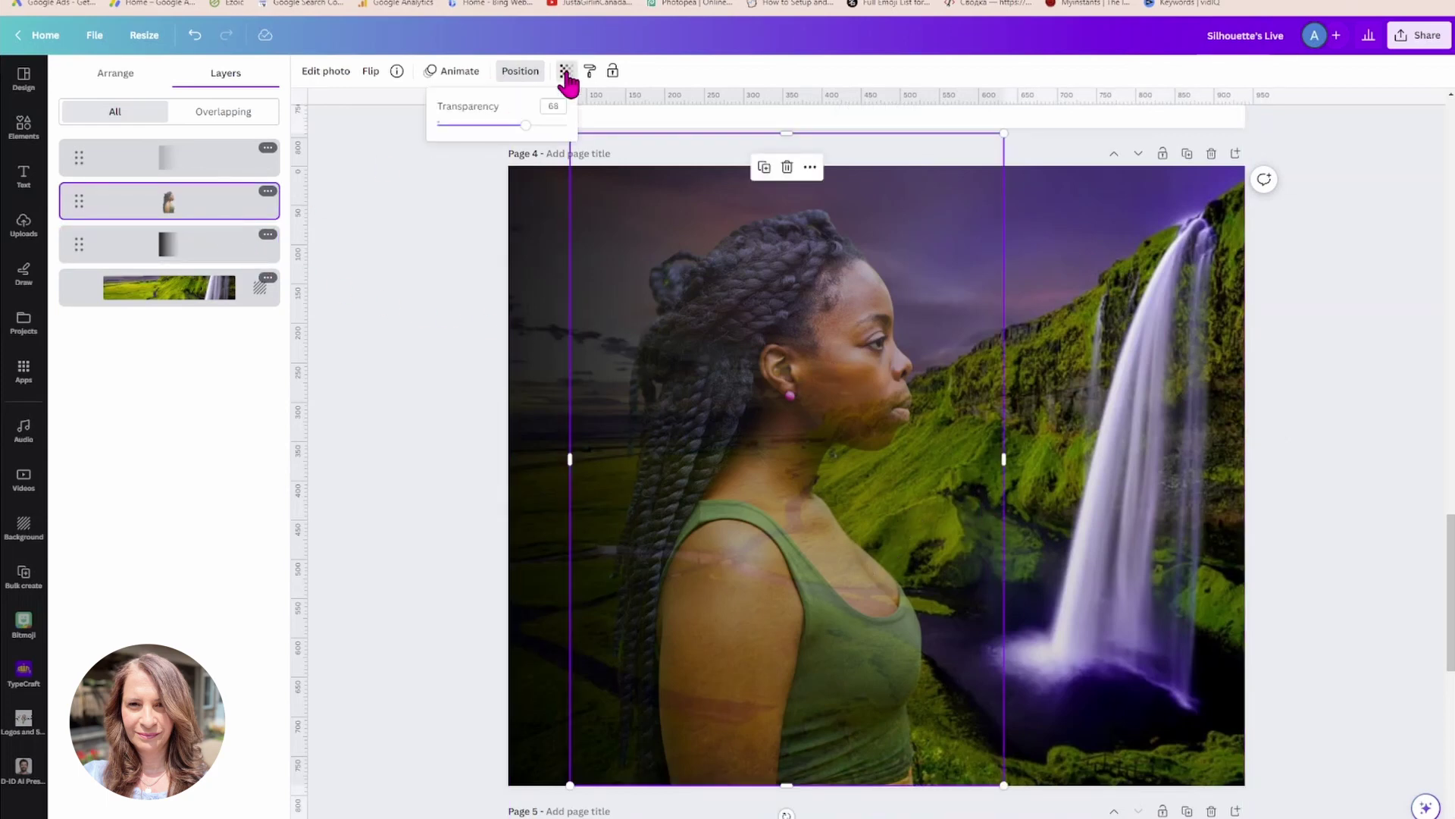
{"action": "left_click_drag", "start_coordinate": [543, 129], "coordinate": [512, 144]}
{"action": "left_click", "coordinate": [452, 201]}
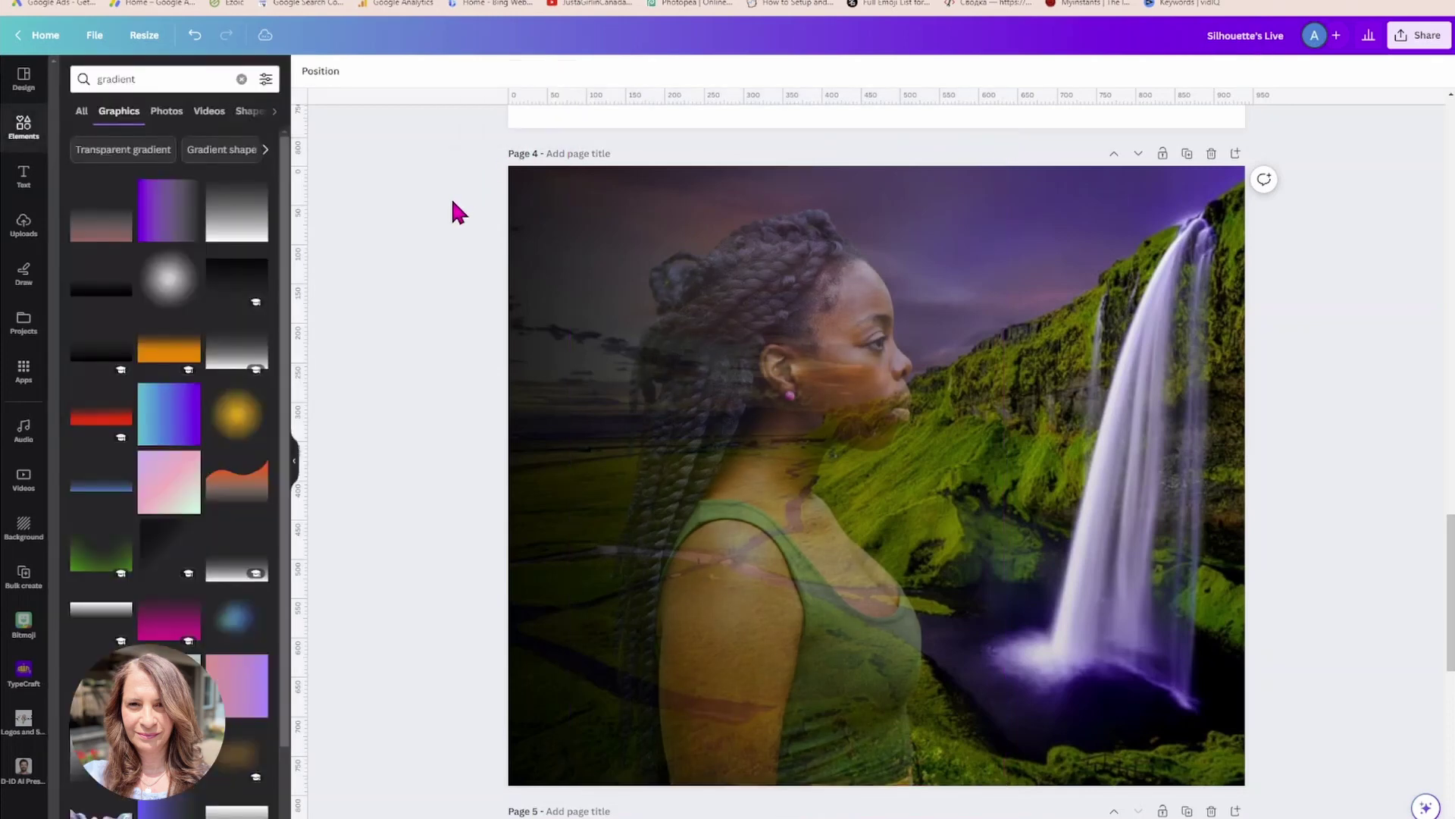